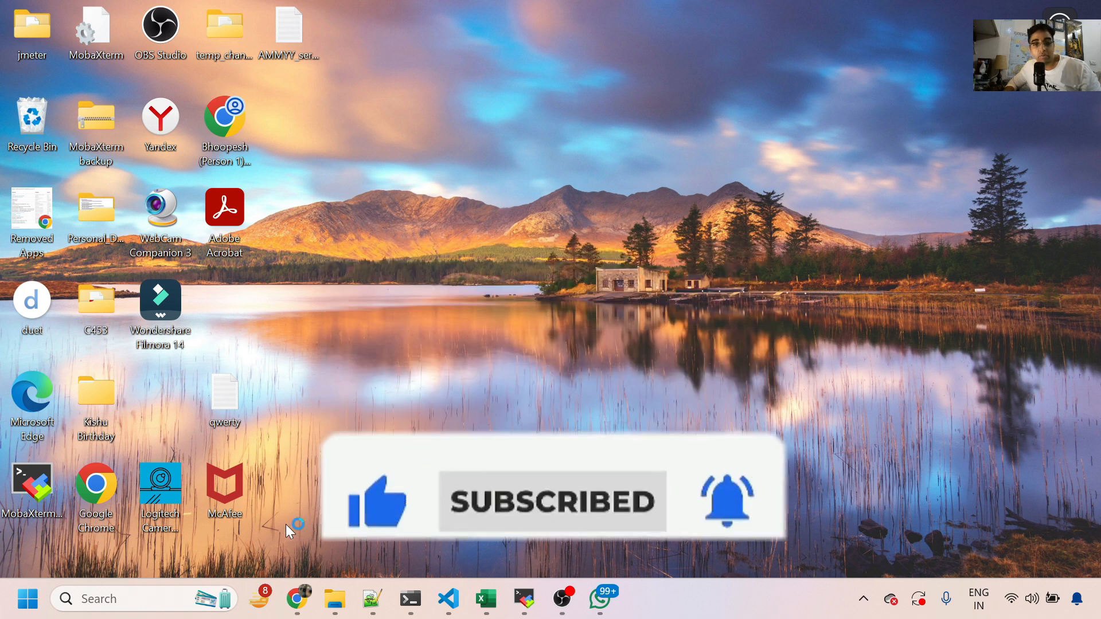
Switch to Chrome, sign in to portal.azure.com in a new tab with the saved account, and close the older portal tab
left_click(296, 599)
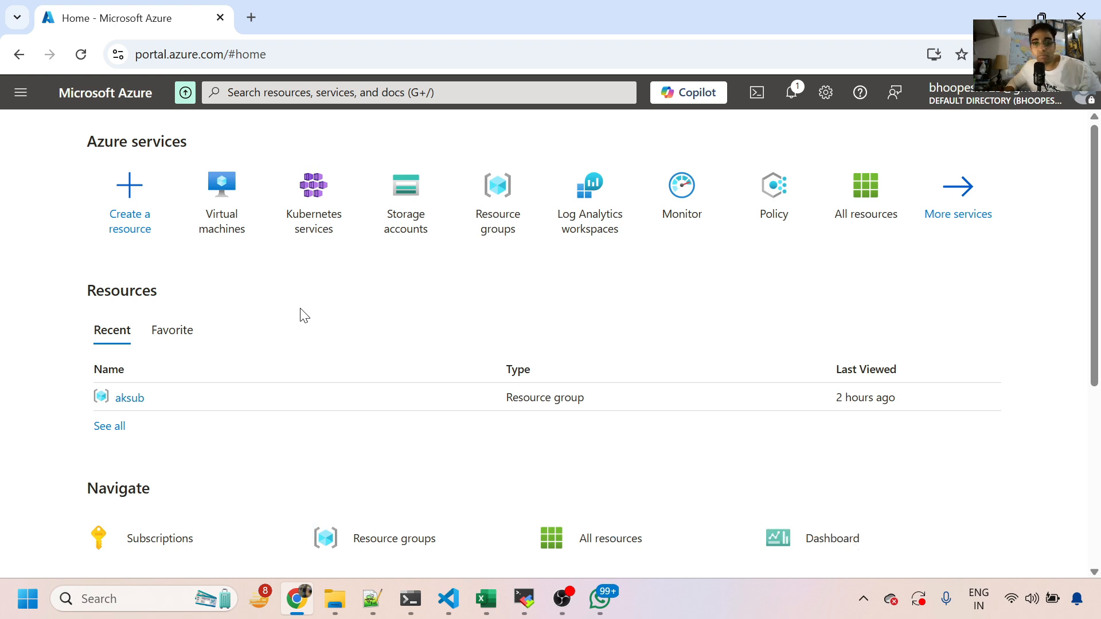
left_click(250, 13)
type("port")
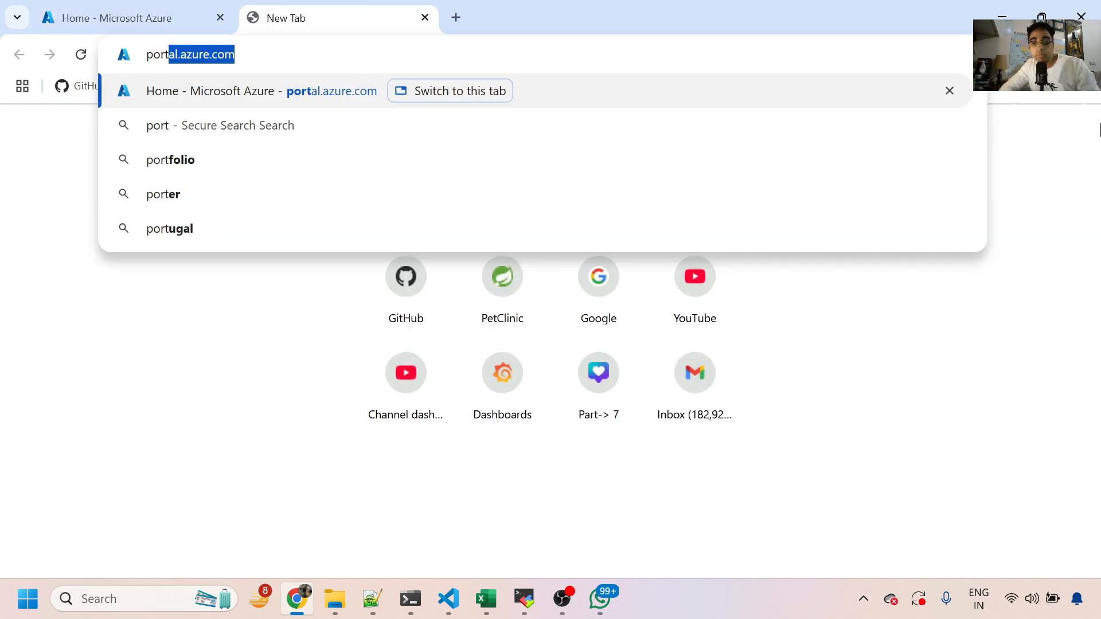
key("Return")
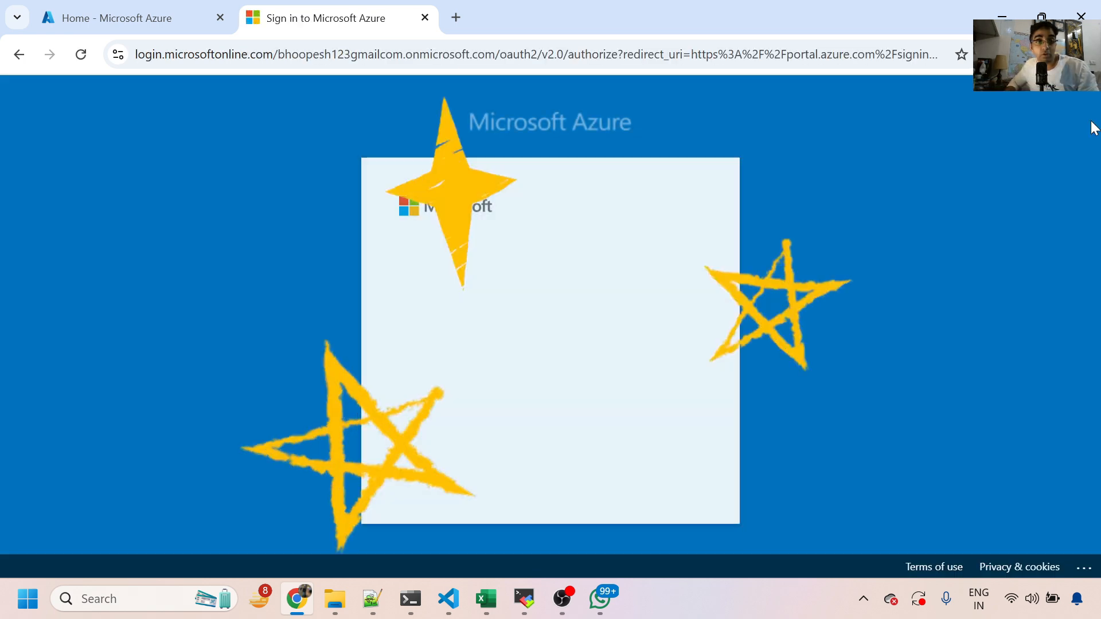
left_click(565, 322)
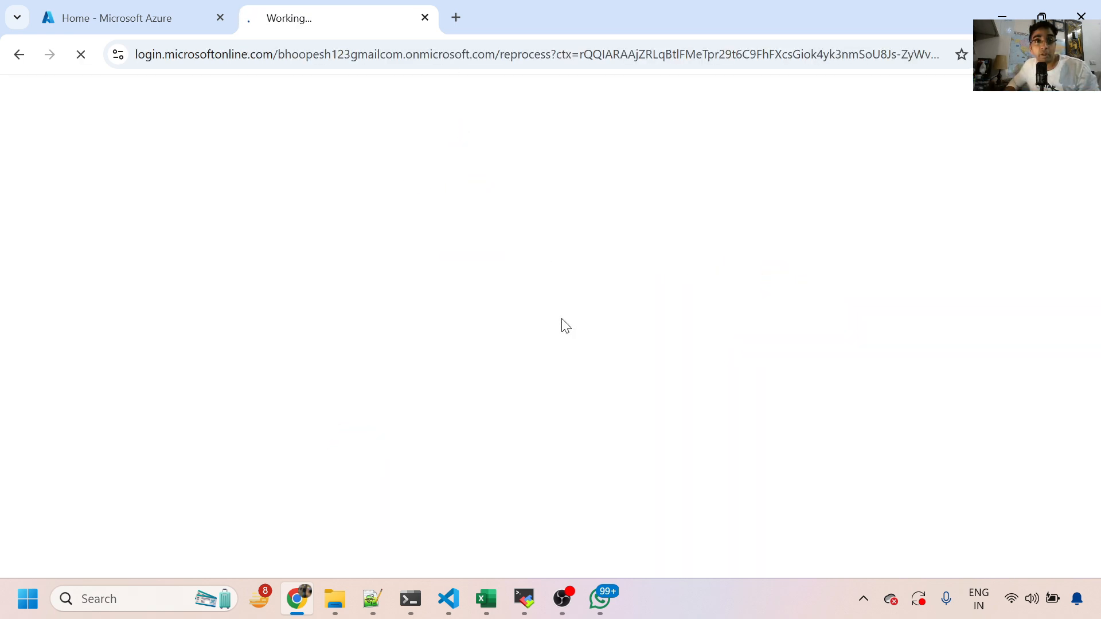
left_click(219, 18)
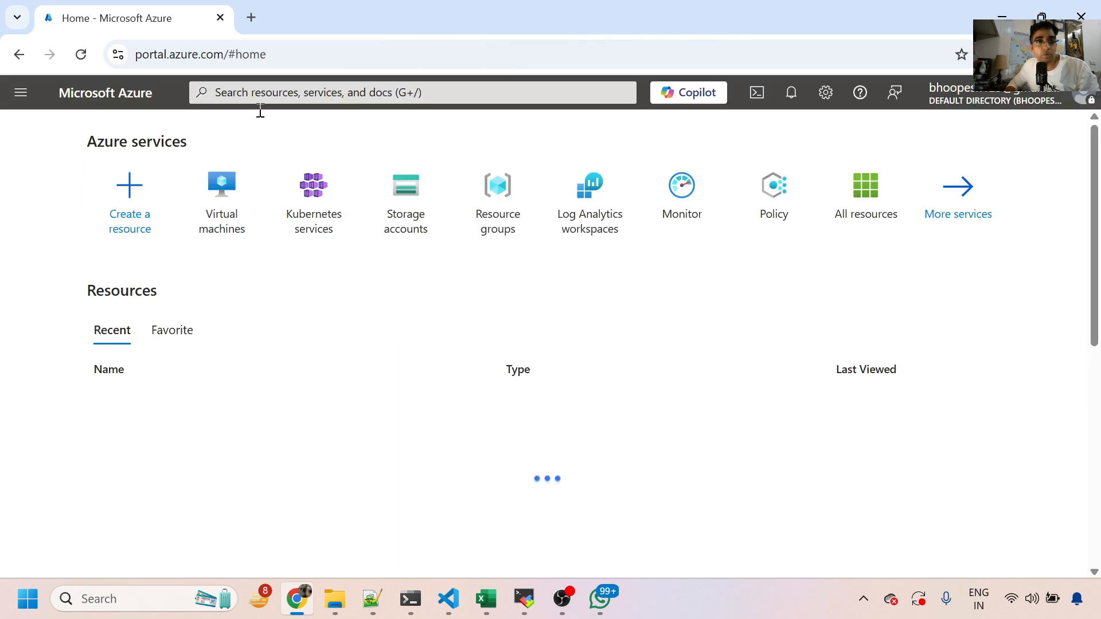
Find the Virtual machines service and start creating a new Azure virtual machine
left_click(269, 97)
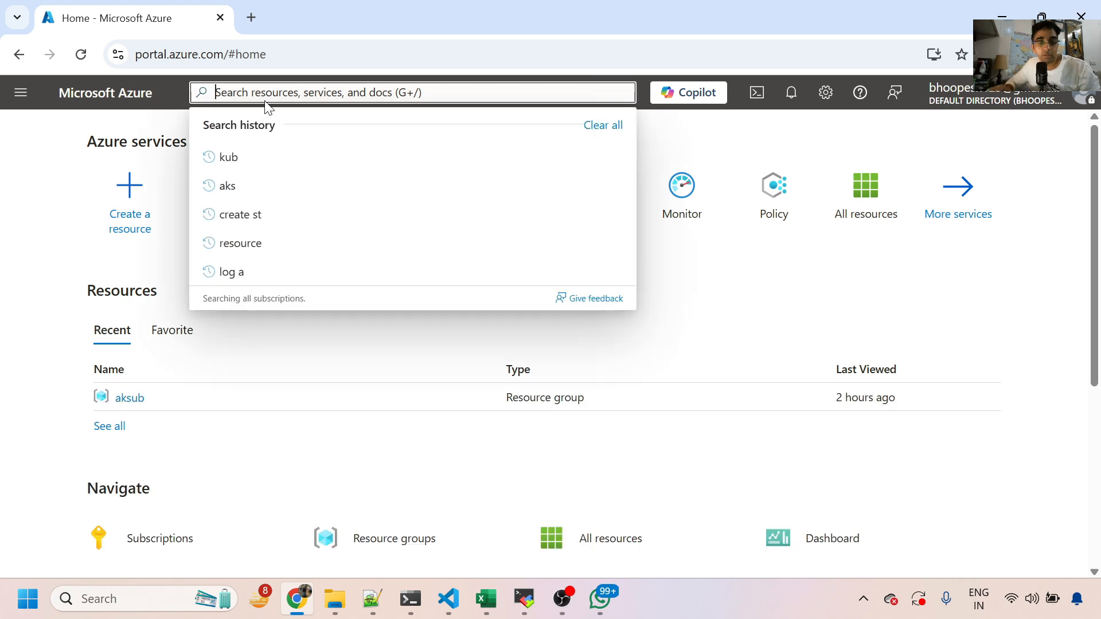
type("vir")
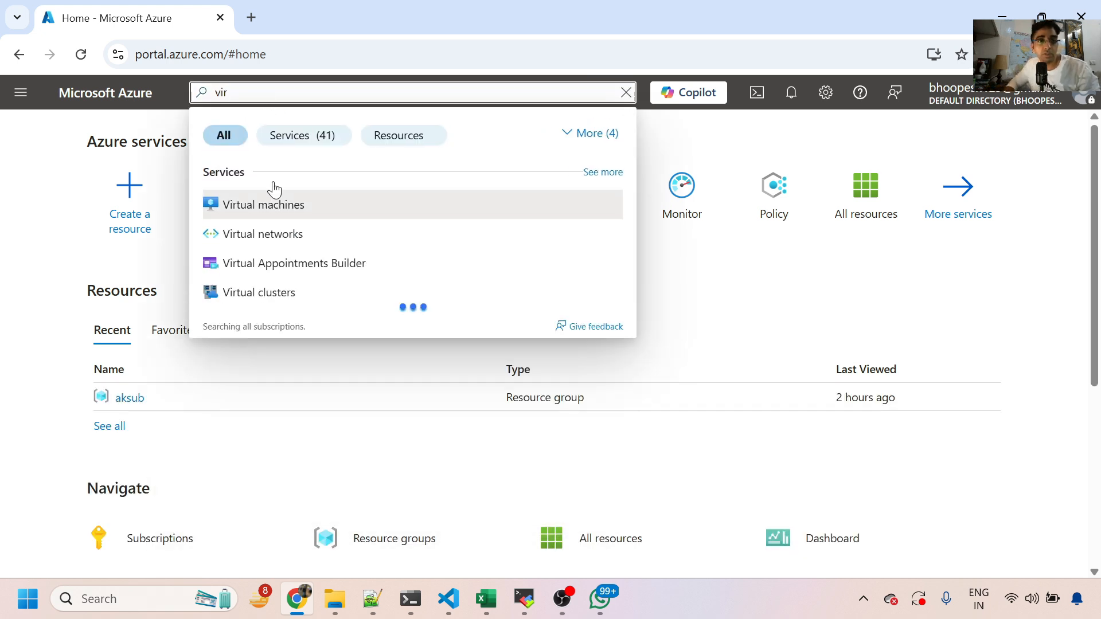
left_click(278, 207)
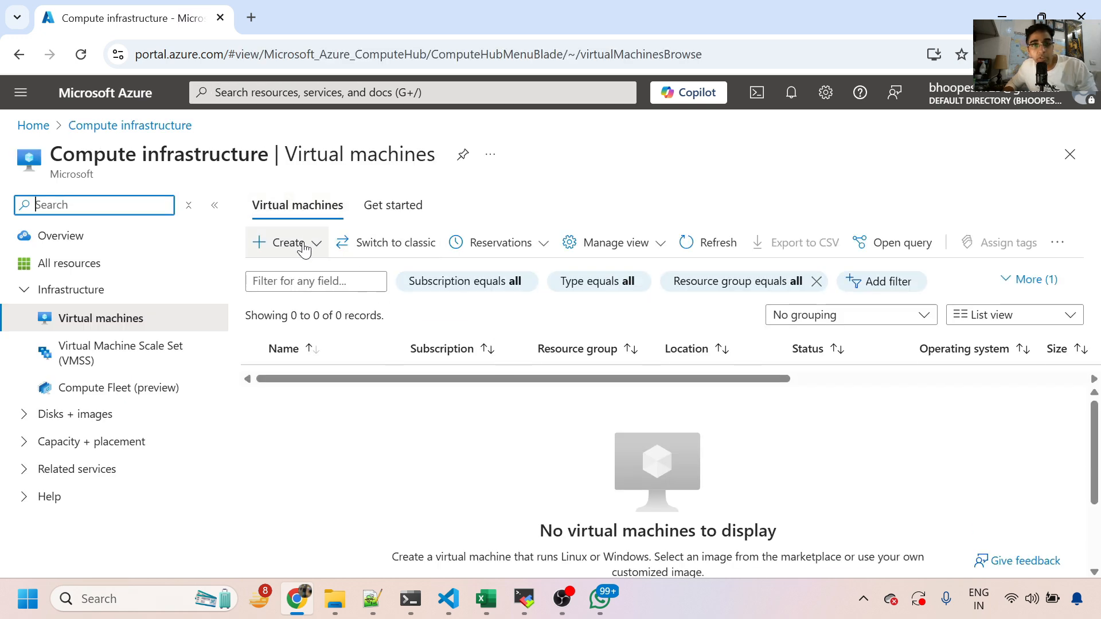
left_click(320, 246)
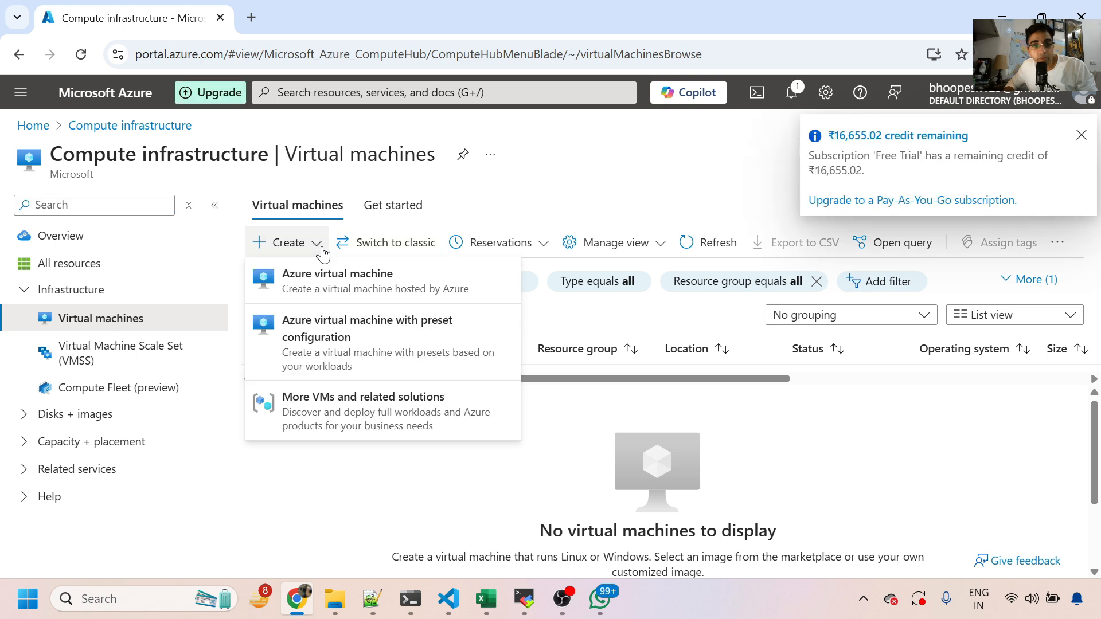
left_click(324, 285)
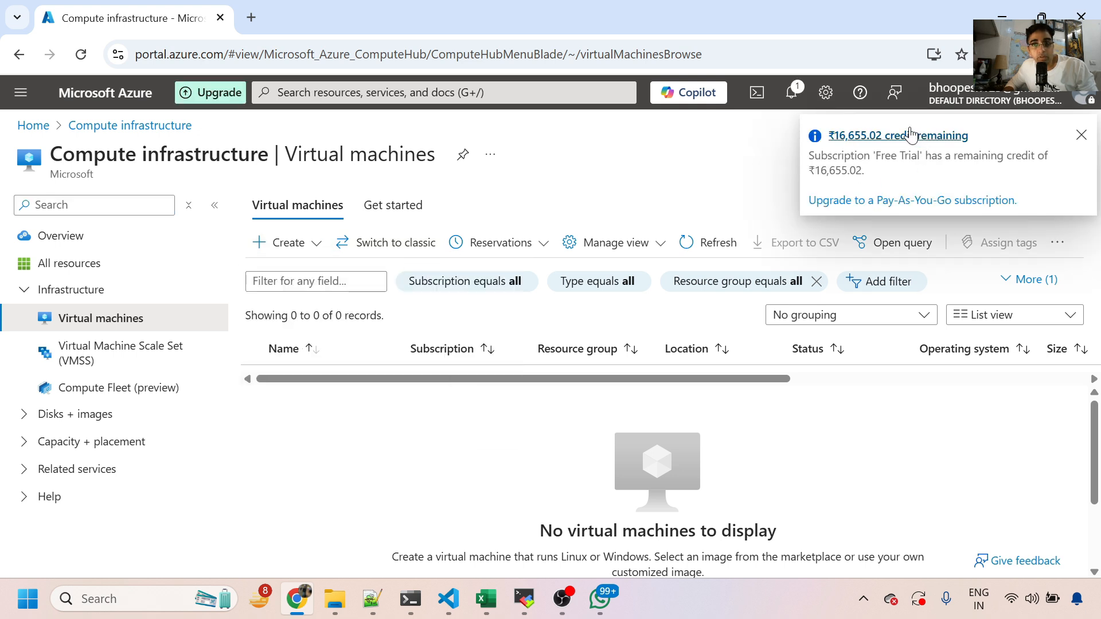
left_click(290, 243)
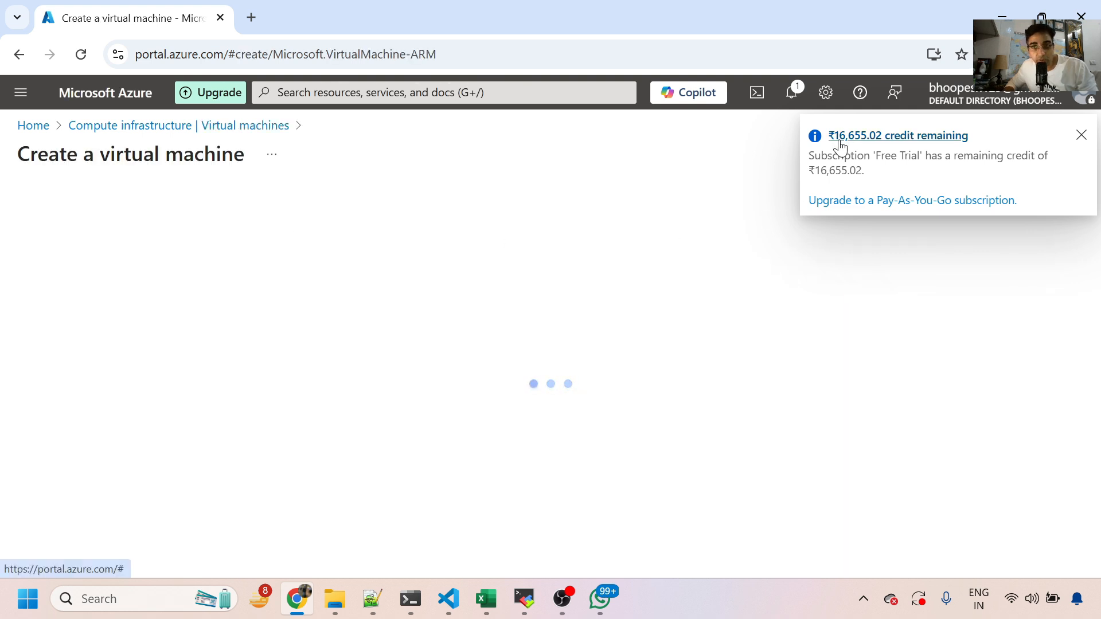
Assign the new virtual machine to the existing aksub resource group and name it vmwindows
scroll(401, 441, "down", 2)
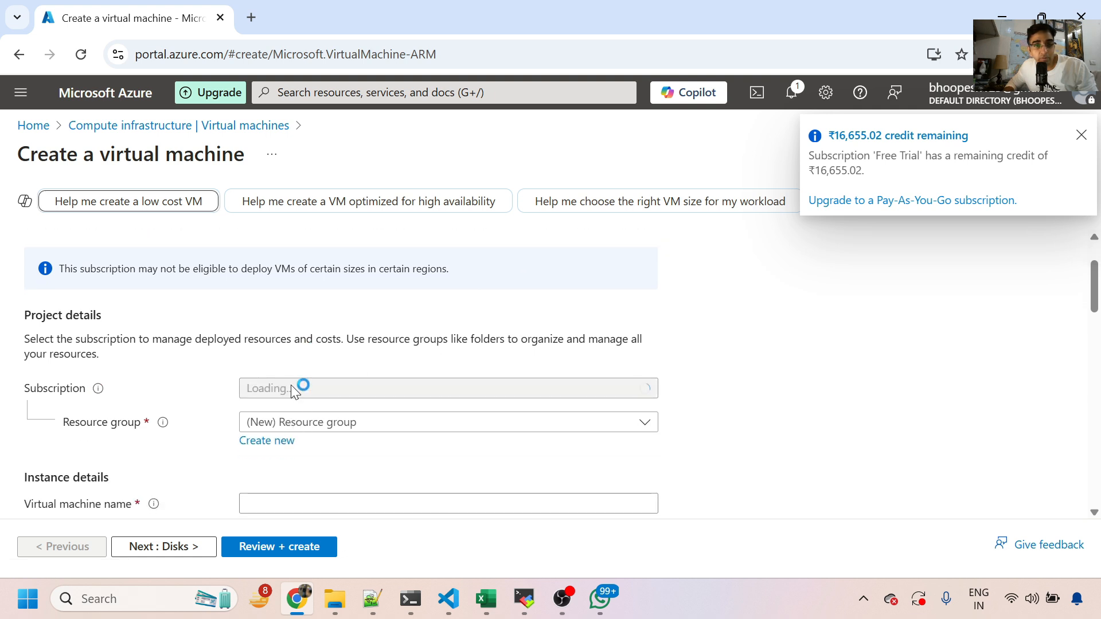
left_click(304, 427)
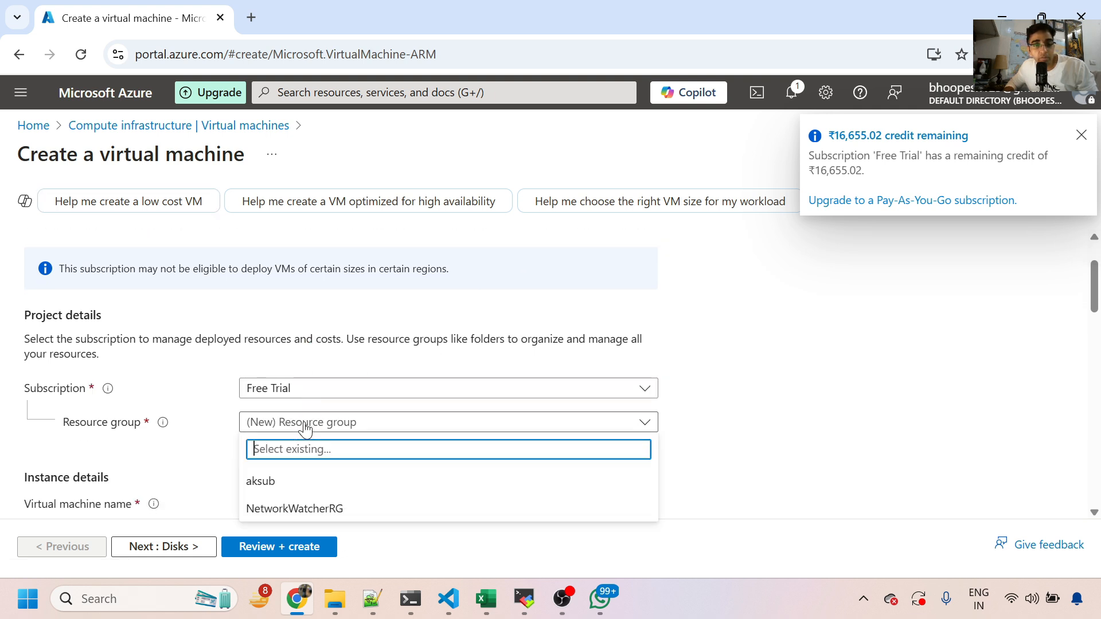
left_click(278, 481)
scroll(279, 482, "down", 3)
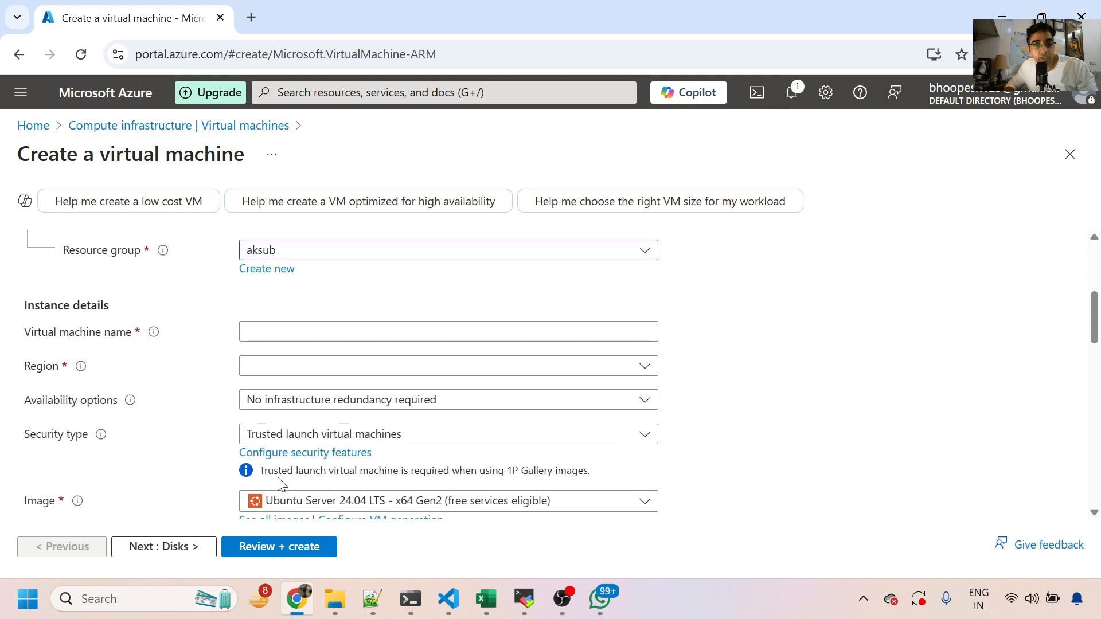
left_click(290, 332)
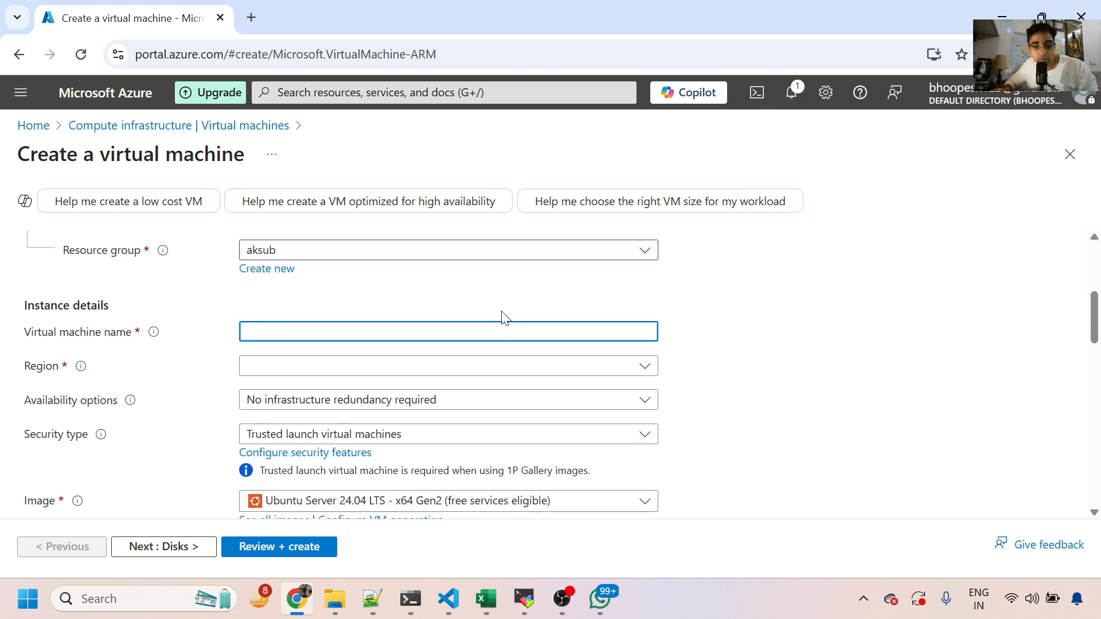
type("vmwindows")
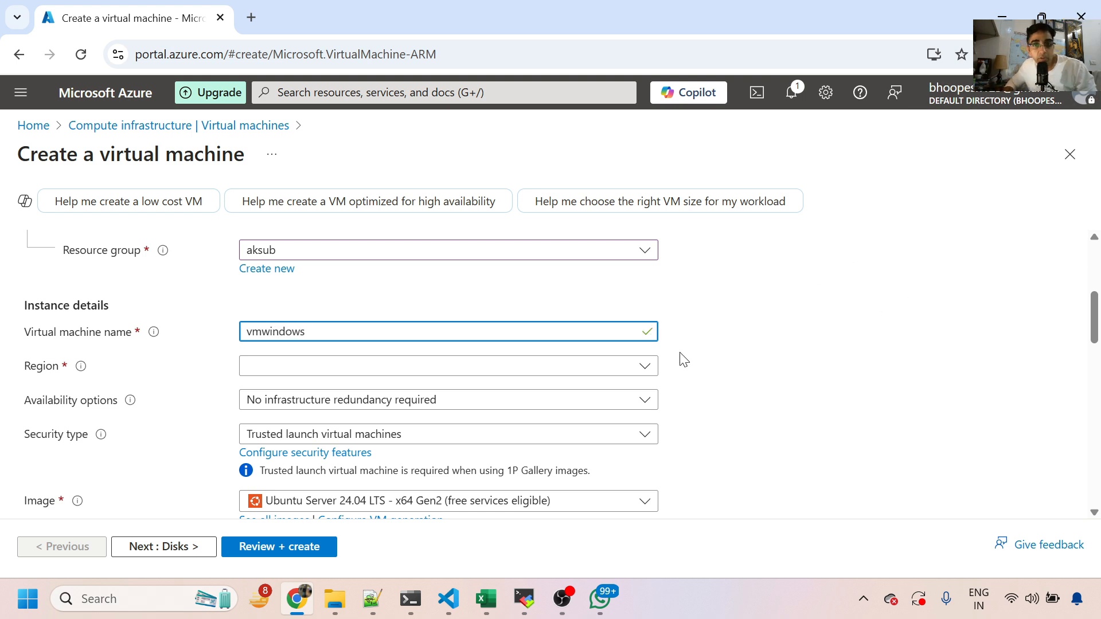
Set the region to (Asia Pacific) Central India and the image to Windows Server 2019 Datacenter - x64 Gen2
left_click(644, 367)
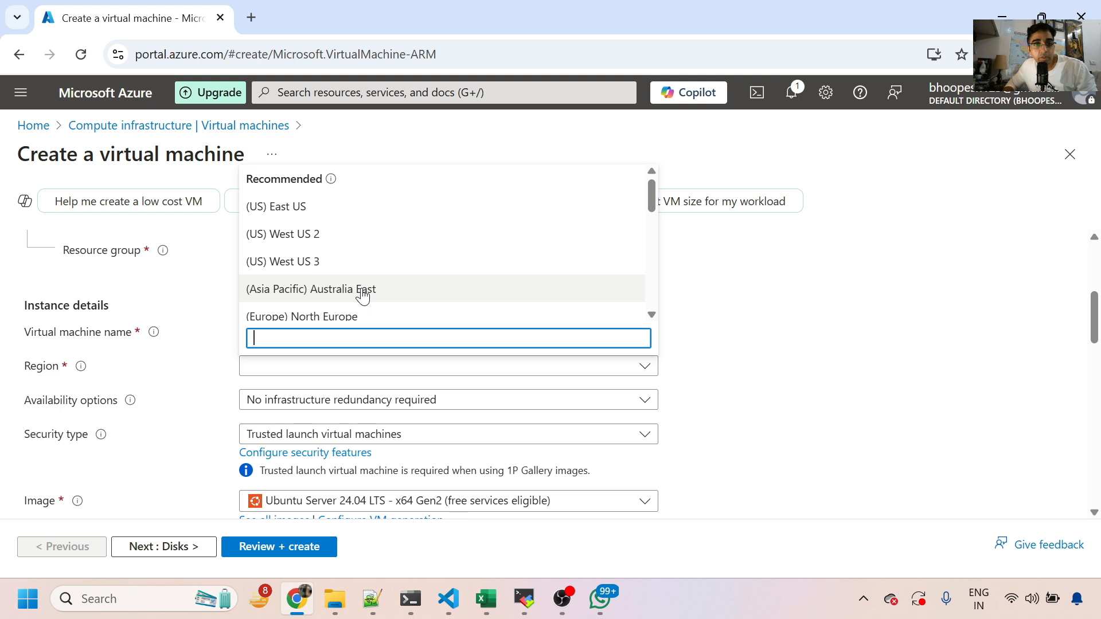
left_click_drag(651, 196, 652, 236)
left_click(349, 258)
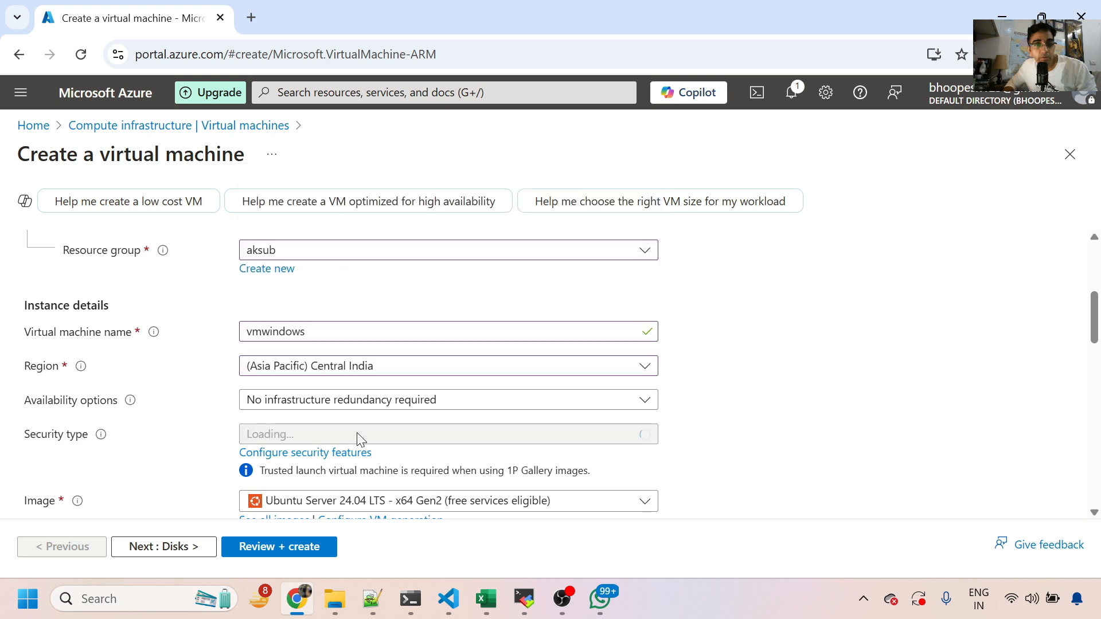
scroll(352, 443, "down", 2)
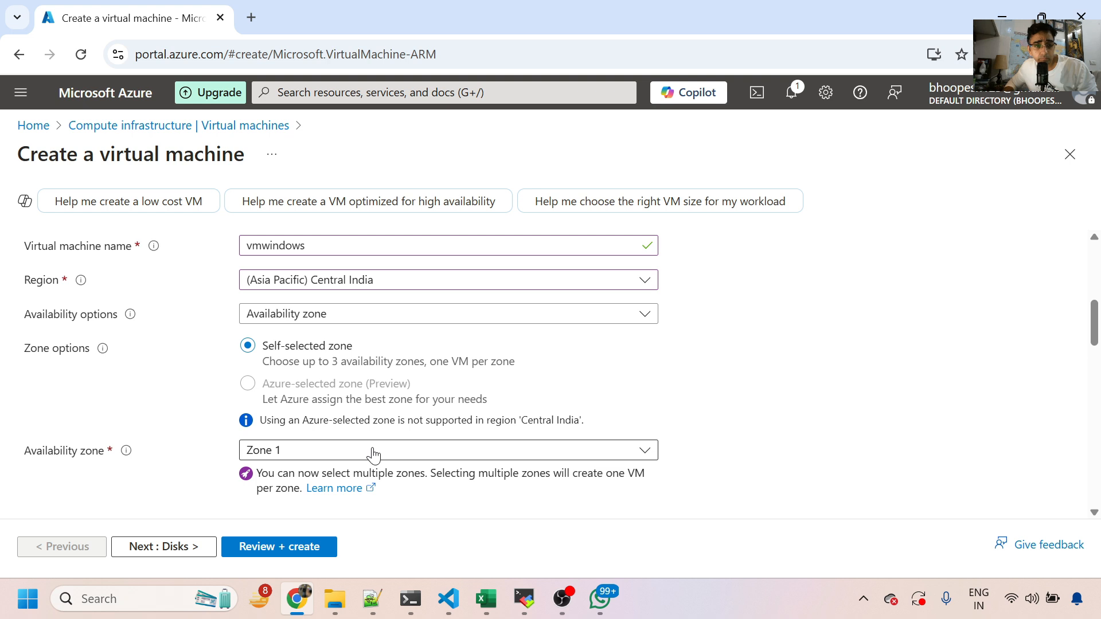
scroll(373, 454, "down", 4)
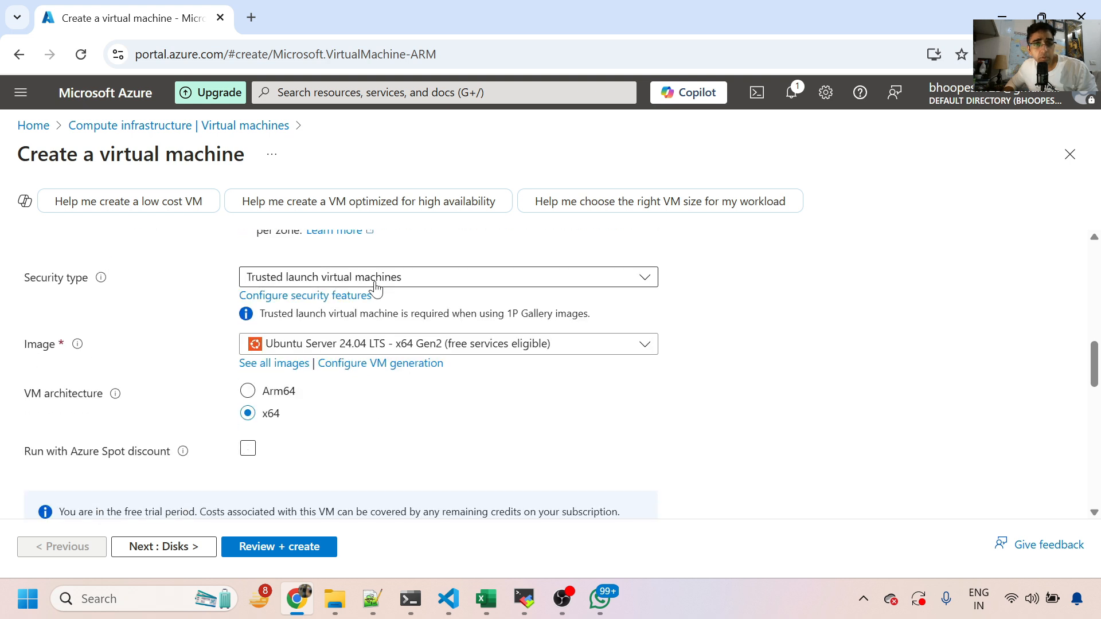
left_click(384, 350)
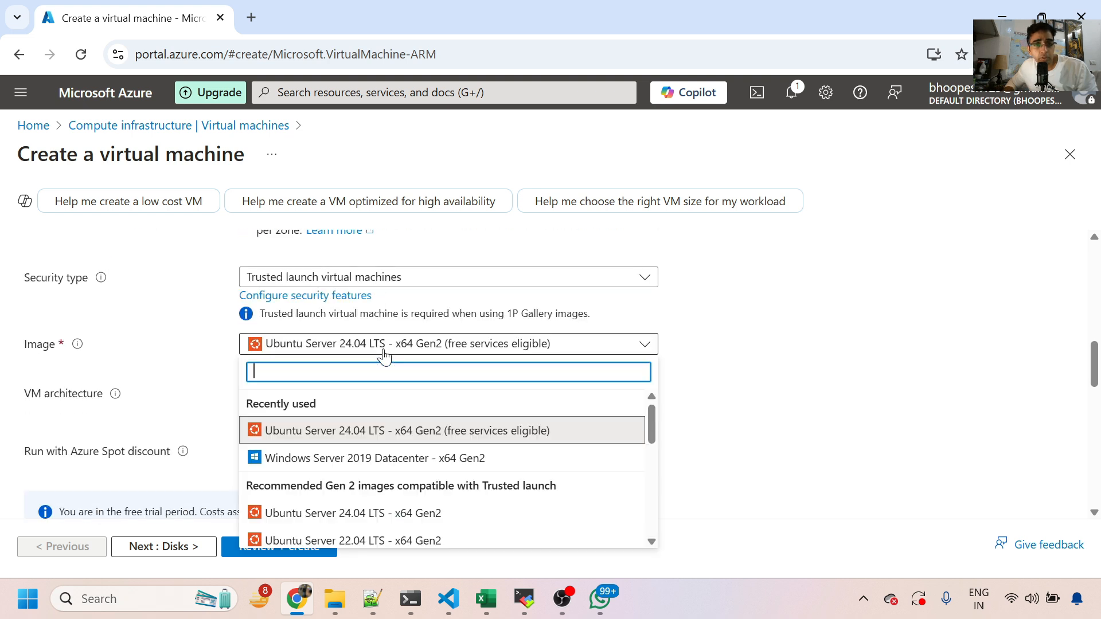
left_click(398, 462)
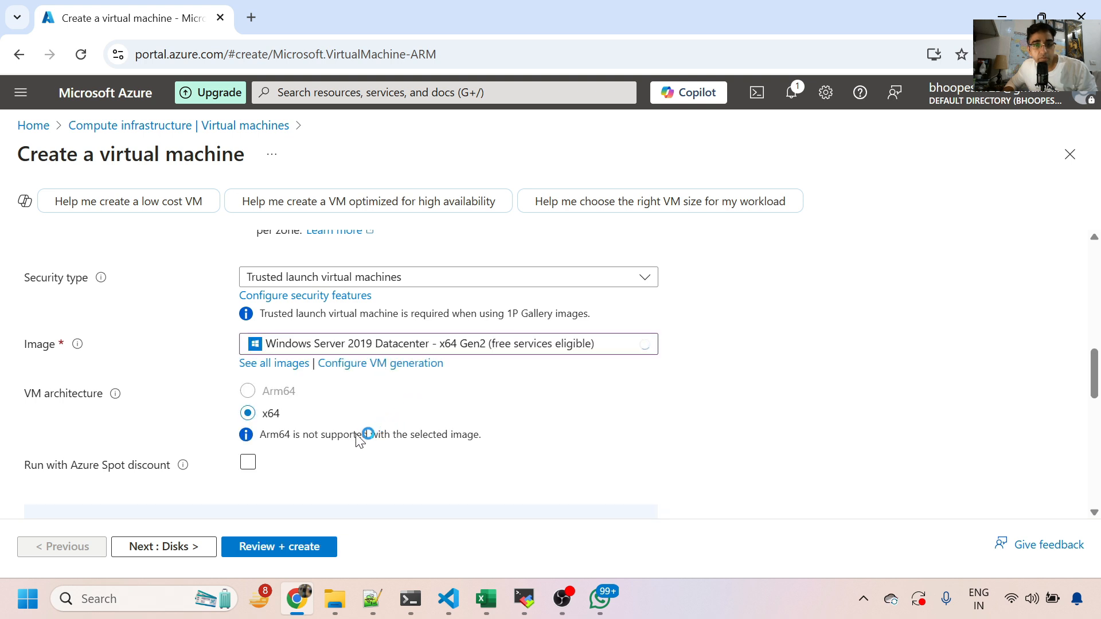
Set the administrator username to grafana, enter and confirm the account password, and submit the configuration for final review
scroll(339, 459, "down", 5)
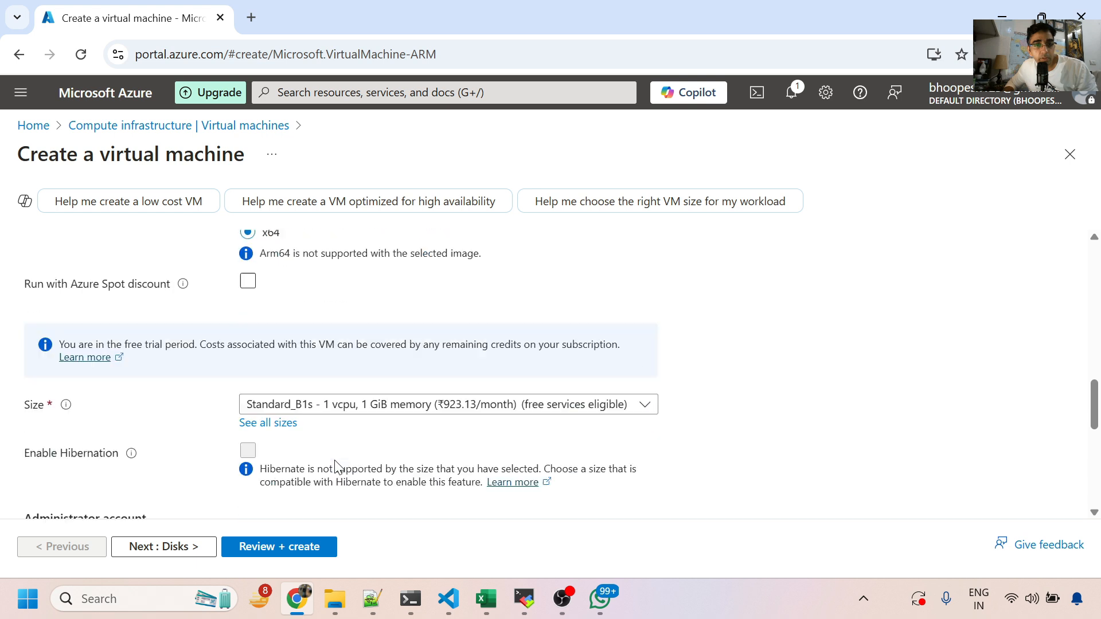
scroll(336, 459, "down", 3)
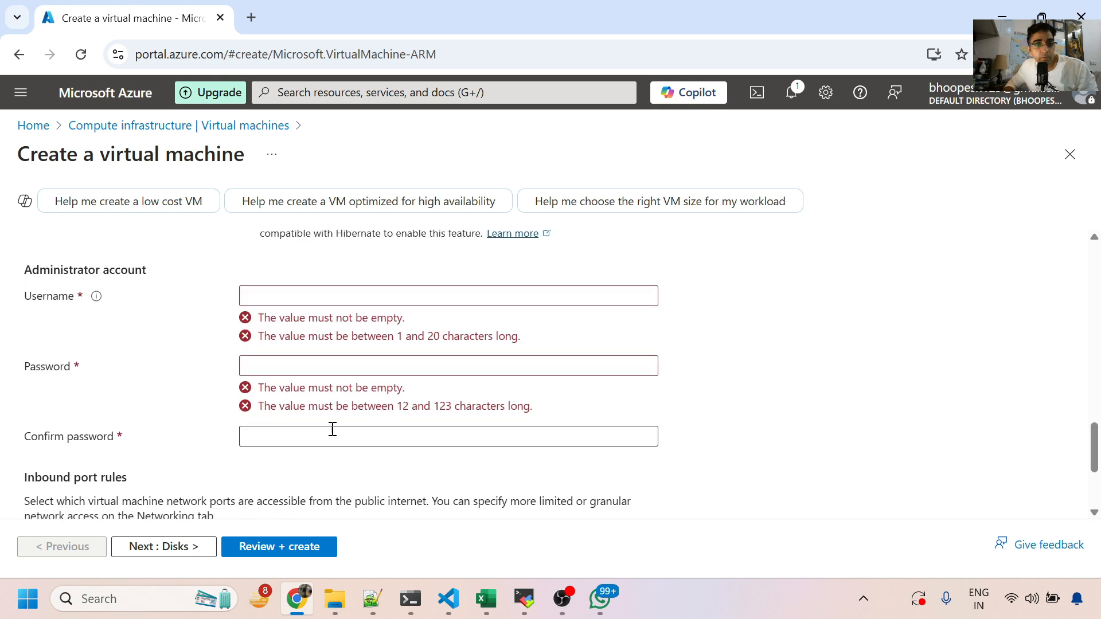
left_click(294, 293)
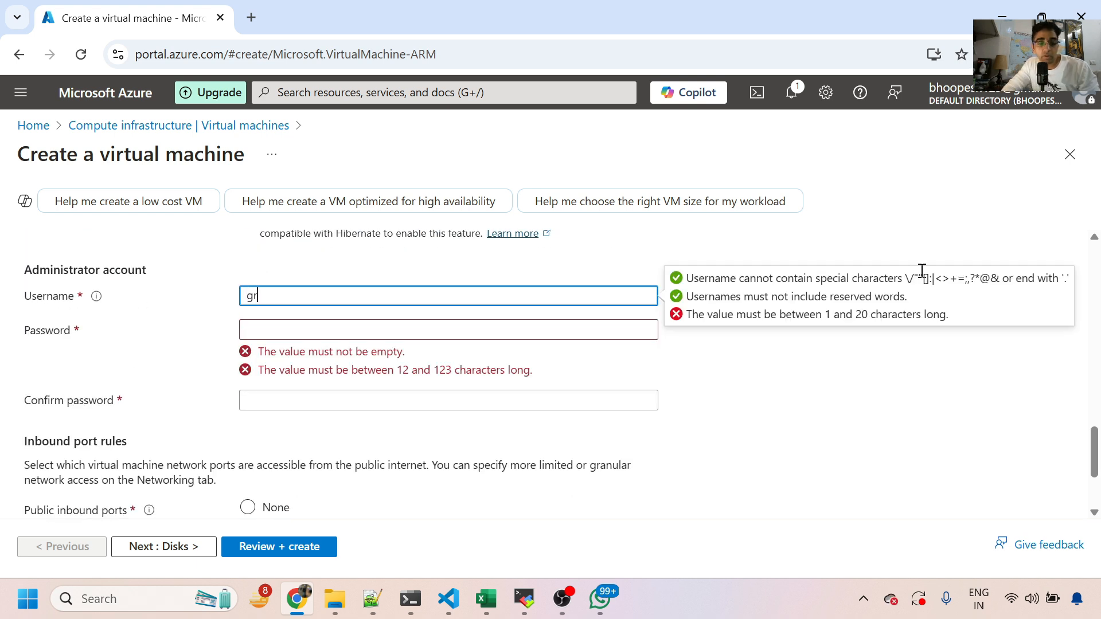
key("Tab")
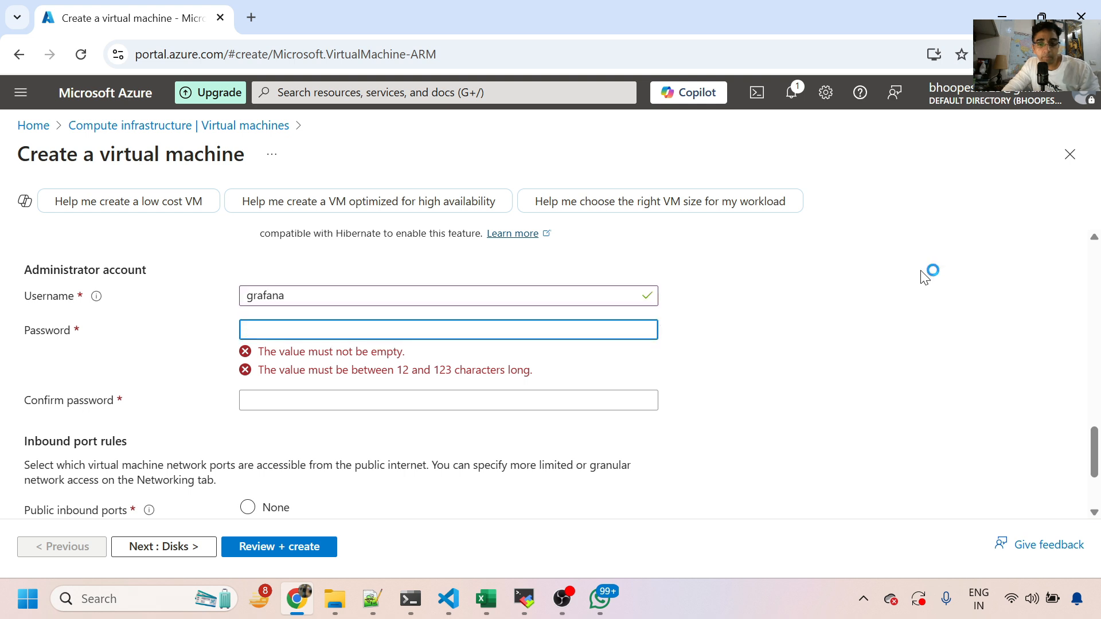
type("•••••••••••")
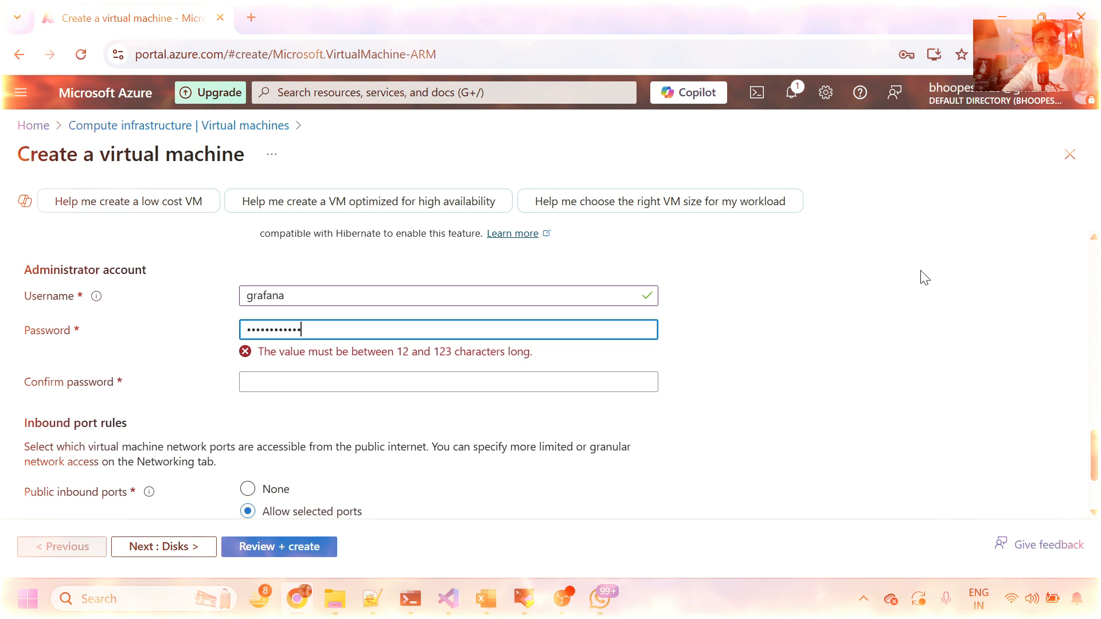
type("••")
left_click(359, 364)
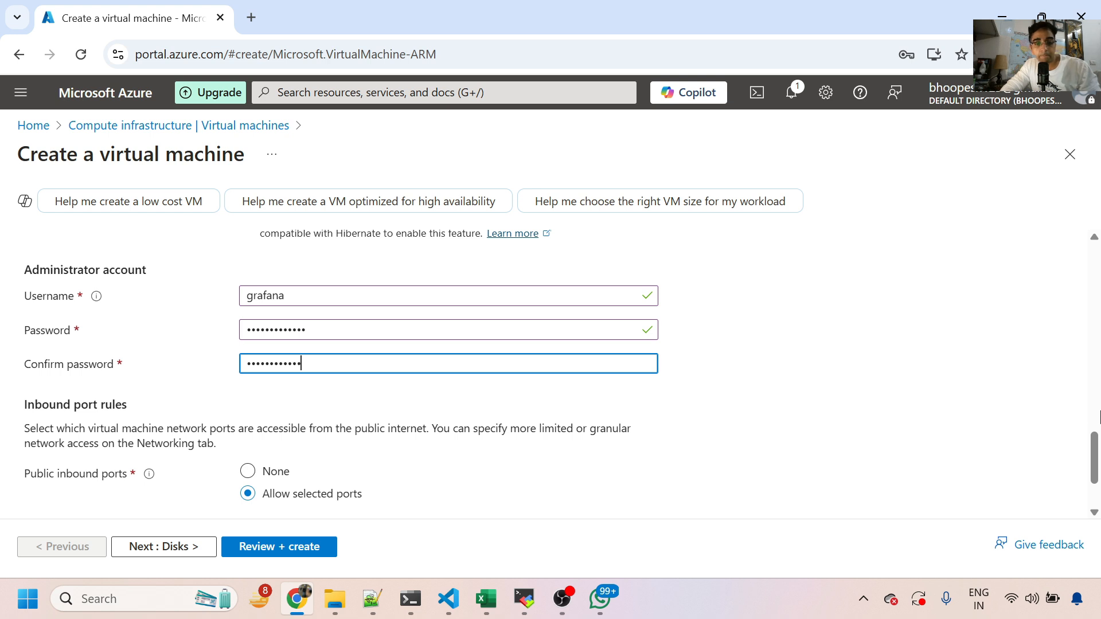
scroll(1030, 459, "down", 2)
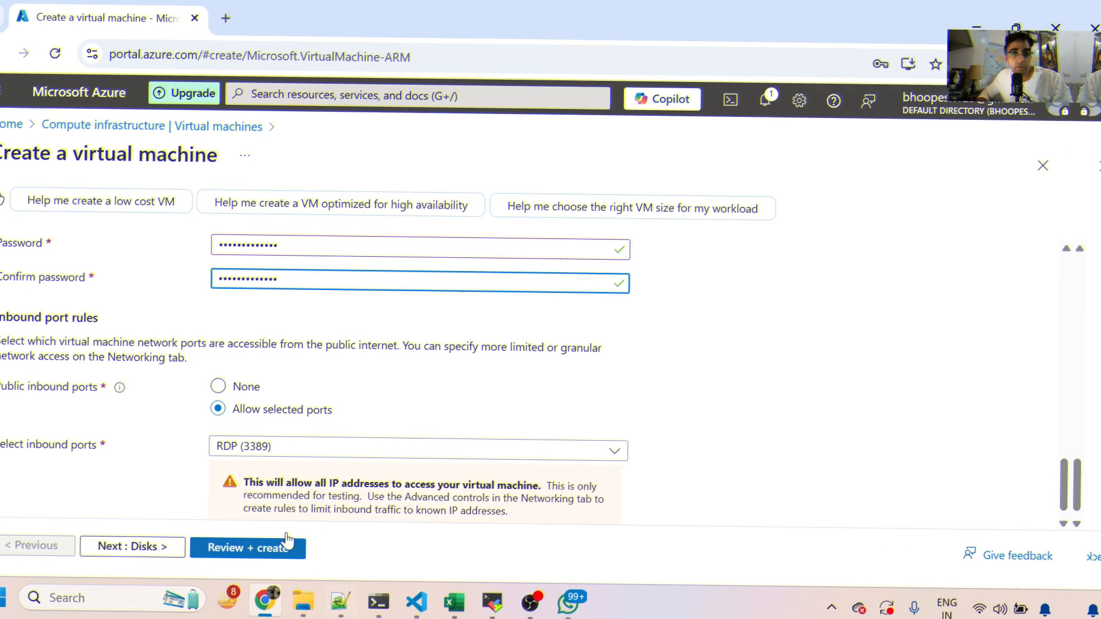
left_click(295, 522)
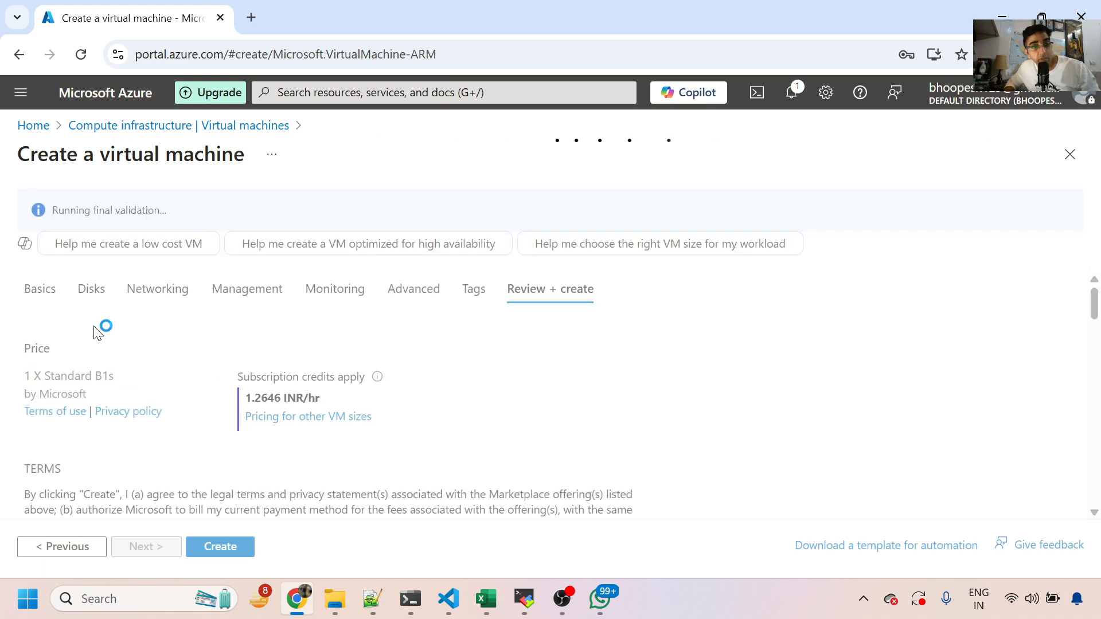
Examine the virtual machine's disk settings and its networking settings, including public IP, inbound ports and load balancing
left_click(92, 290)
scroll(232, 481, "down", 1)
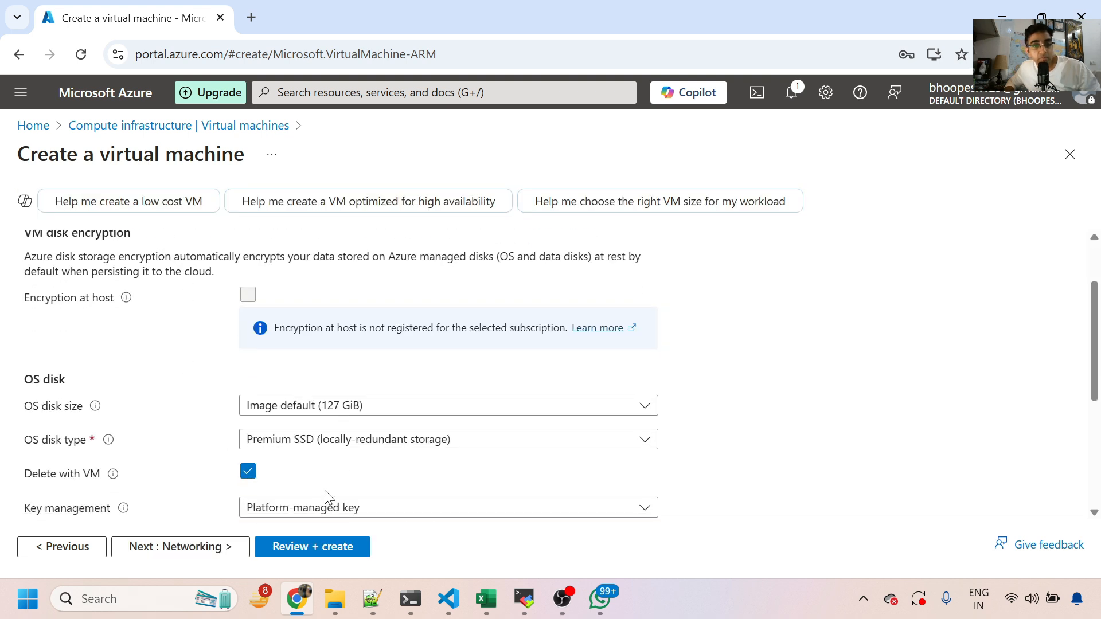
scroll(331, 464, "down", 3)
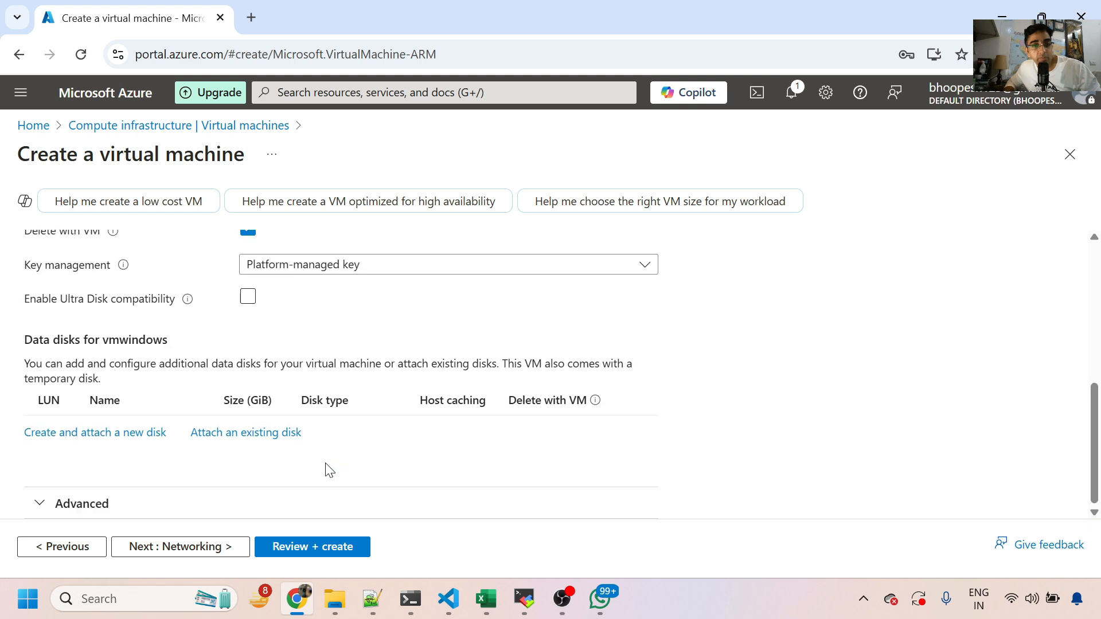
scroll(200, 267, "up", 10)
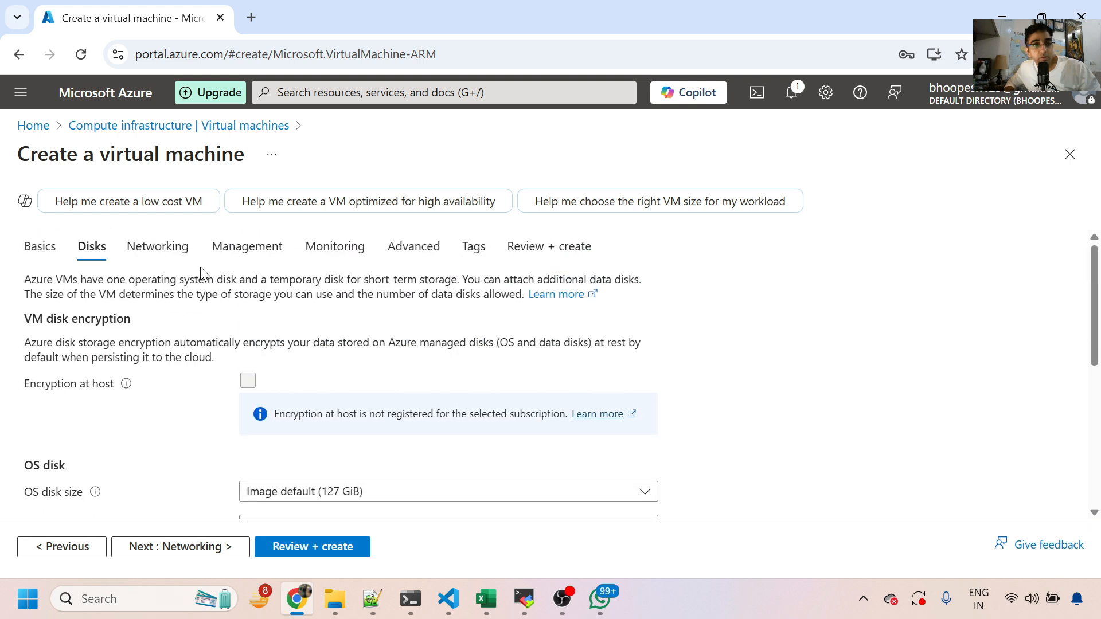
left_click(160, 246)
scroll(252, 264, "down", 10)
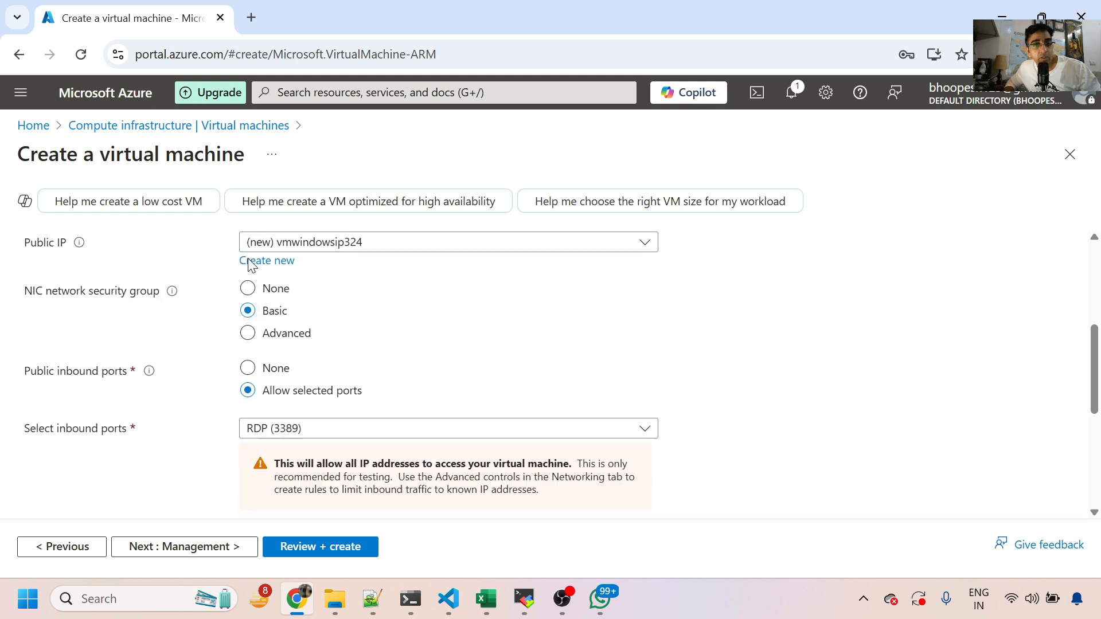
scroll(250, 265, "down", 1)
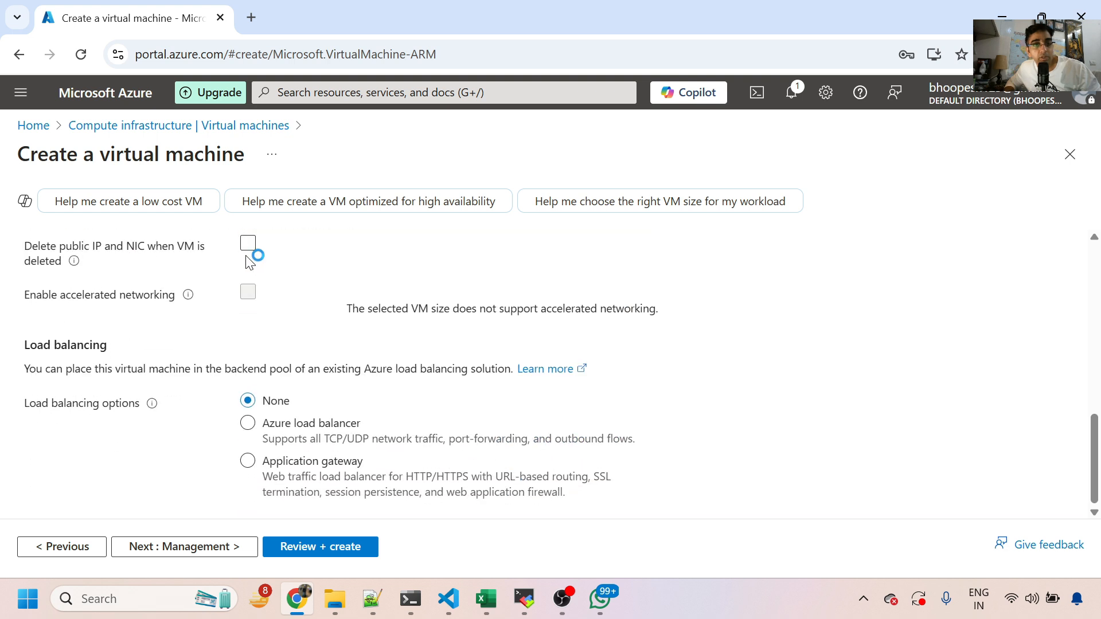
Examine the virtual machine's management, monitoring, advanced and tags settings
scroll(248, 262, "up", 11)
left_click(241, 258)
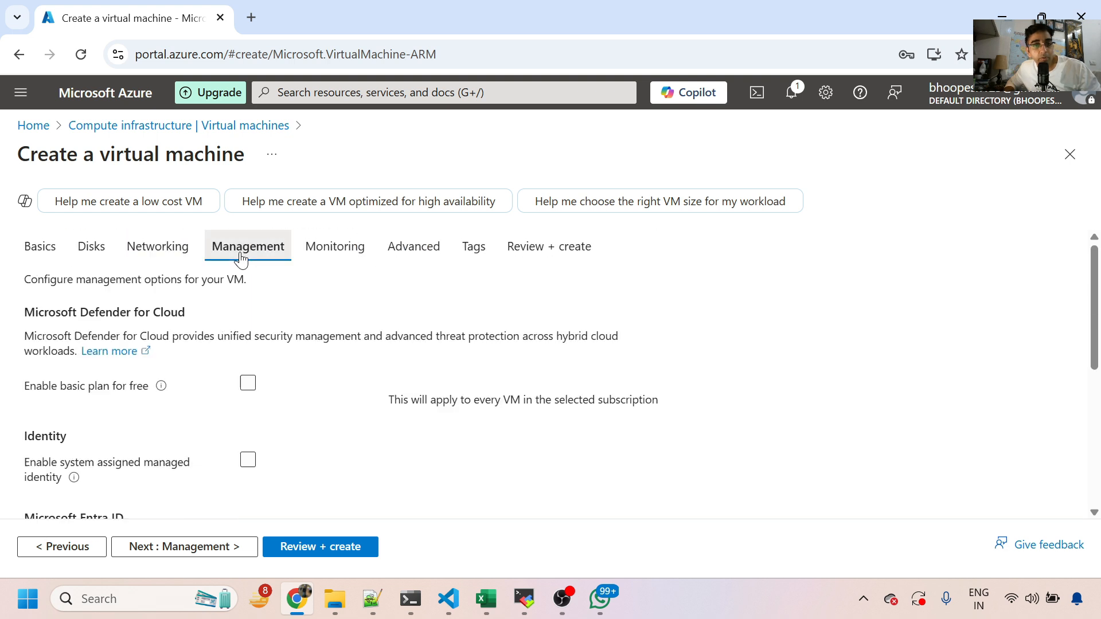
scroll(298, 304, "down", 8)
left_click(299, 323)
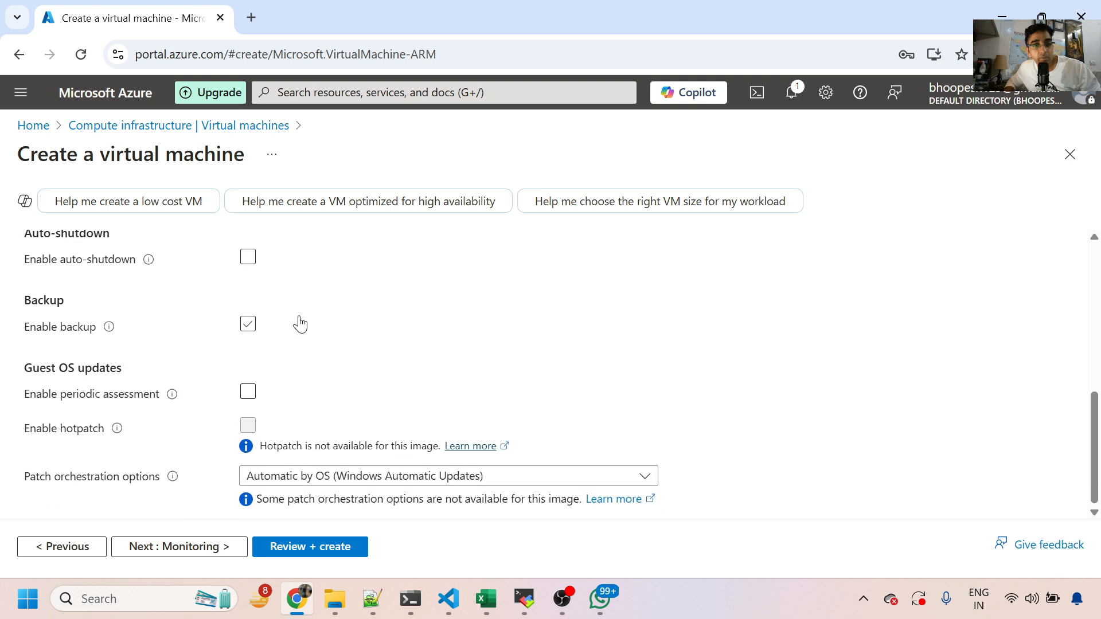
scroll(299, 321, "up", 8)
left_click(307, 251)
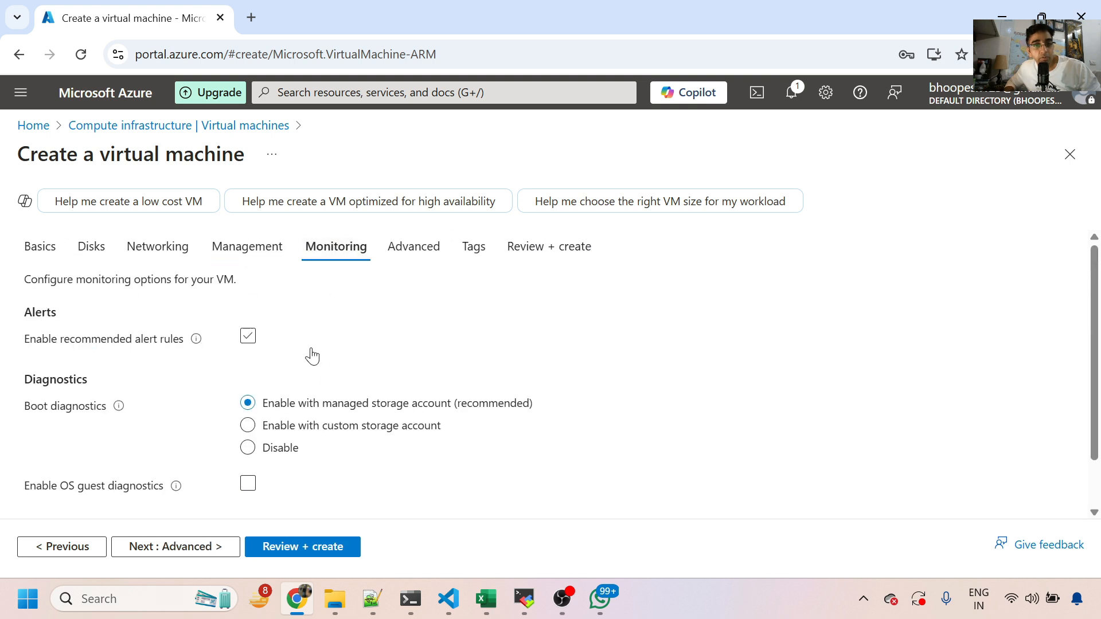
left_click(390, 259)
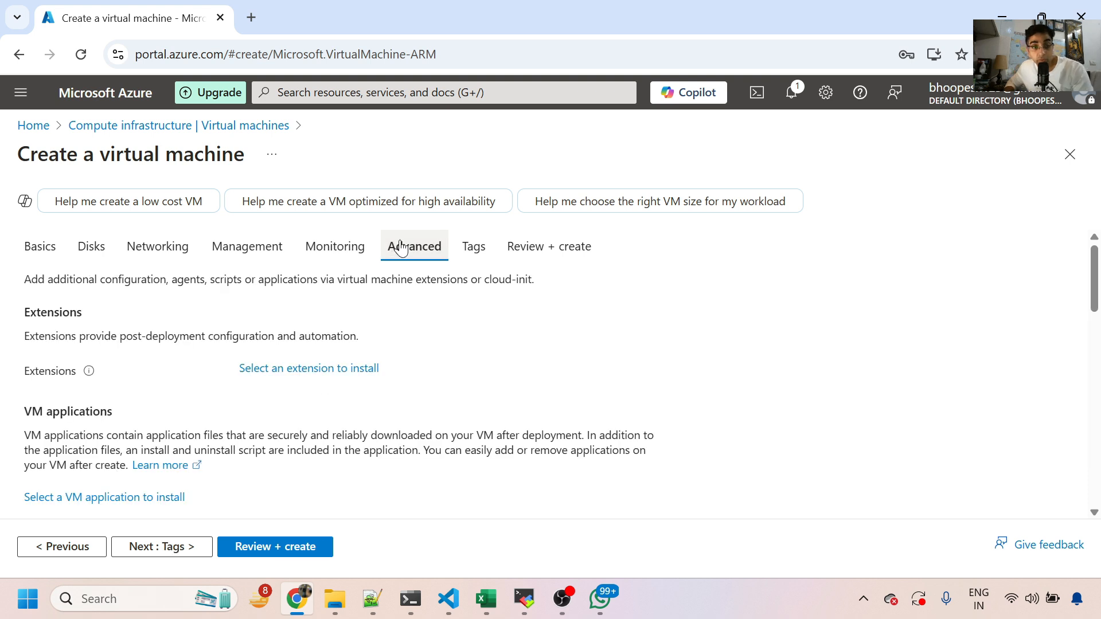
left_click(473, 248)
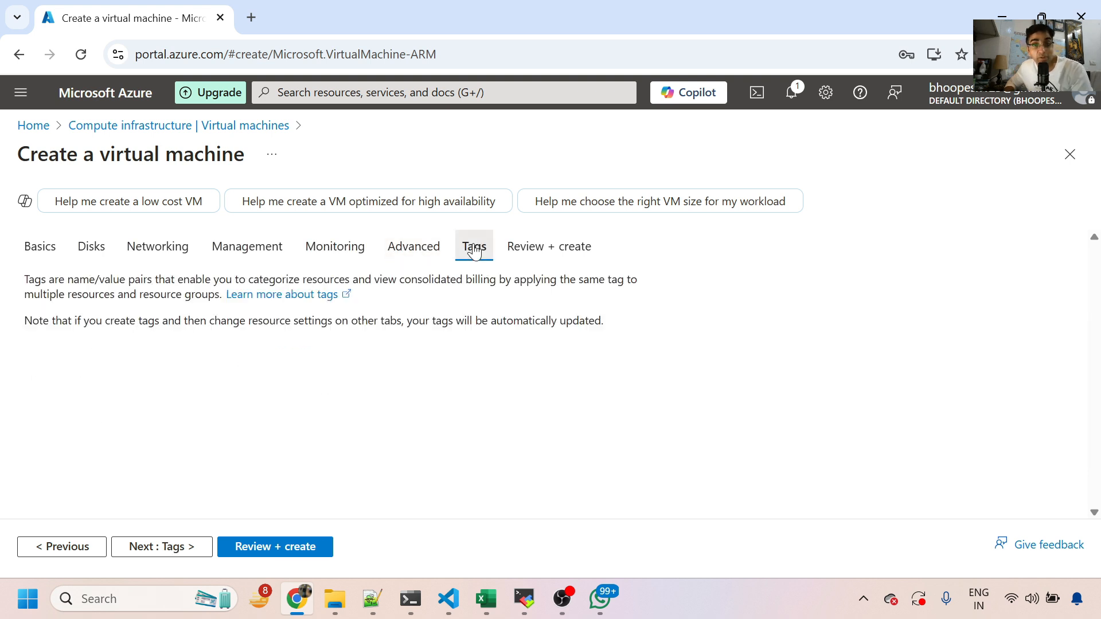
Validate the vmwindows configuration, review its summary and create the virtual machine
left_click(552, 250)
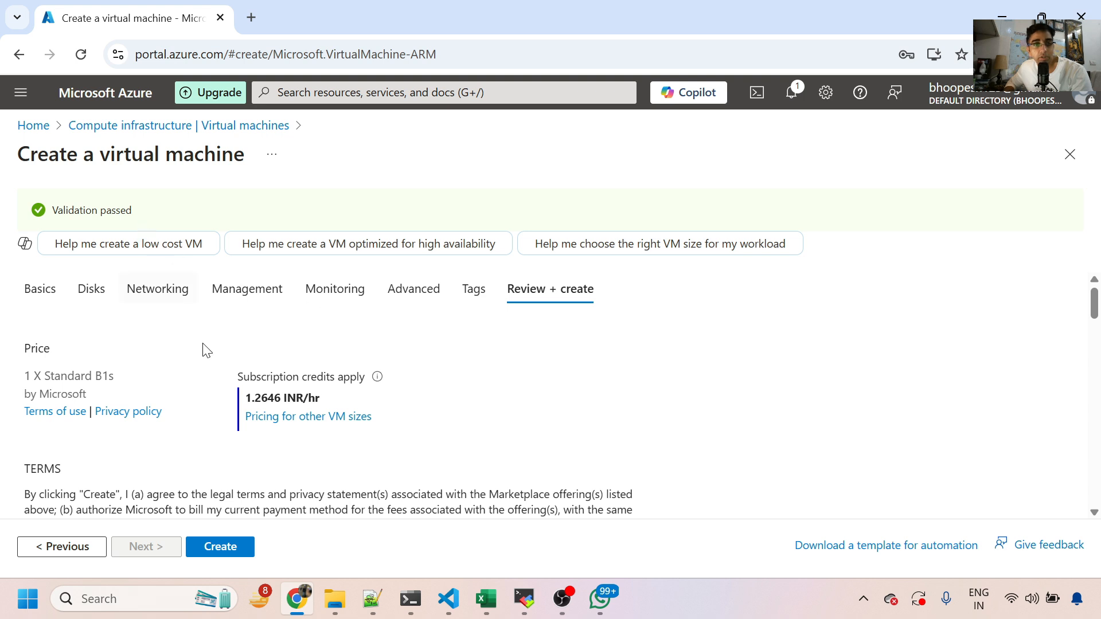
scroll(206, 349, "down", 3)
scroll(225, 468, "down", 5)
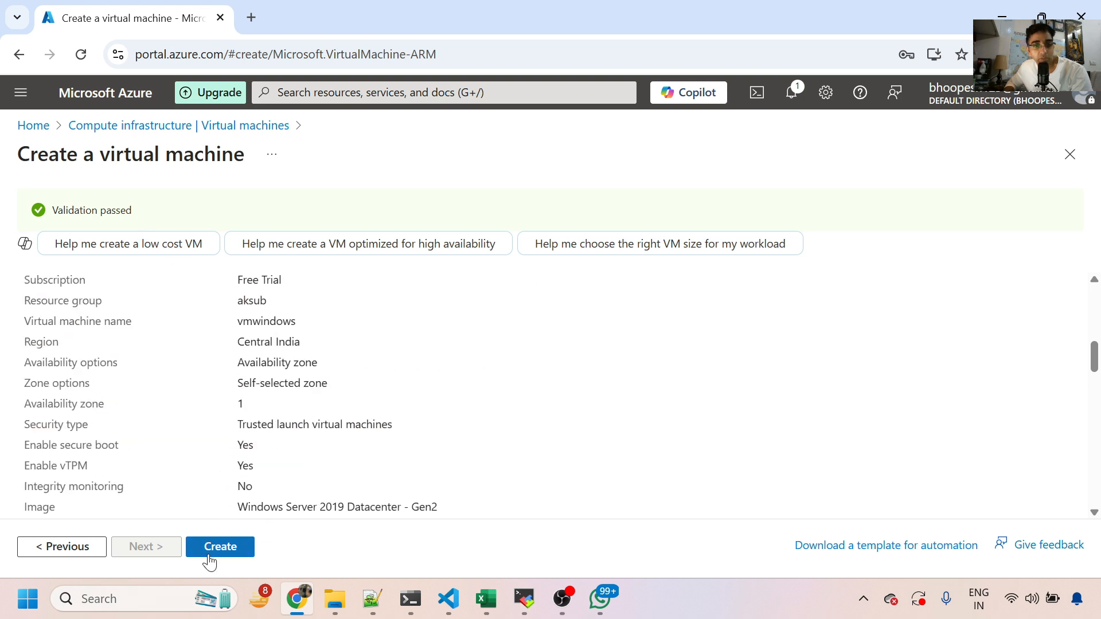
left_click(209, 550)
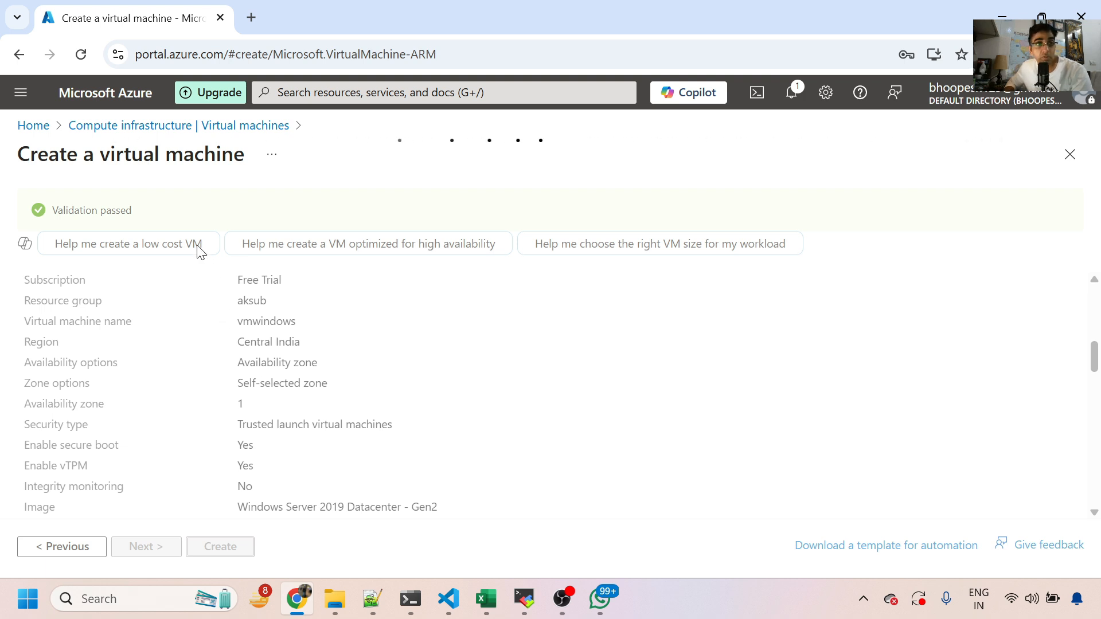
Return to the list of virtual machines and refresh it
left_click(45, 128)
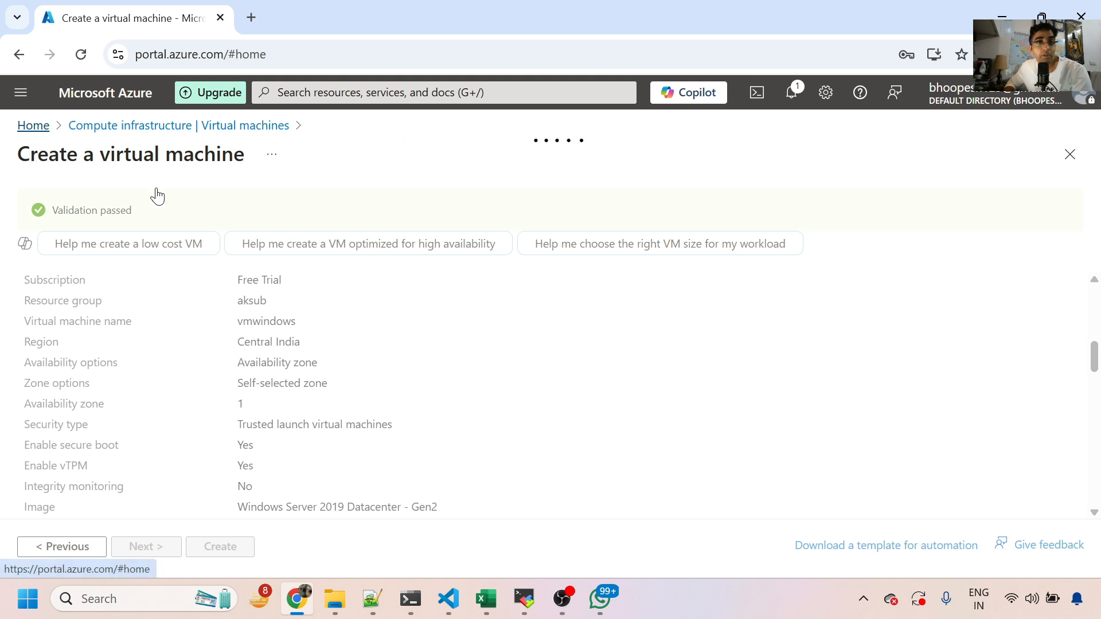
left_click(229, 188)
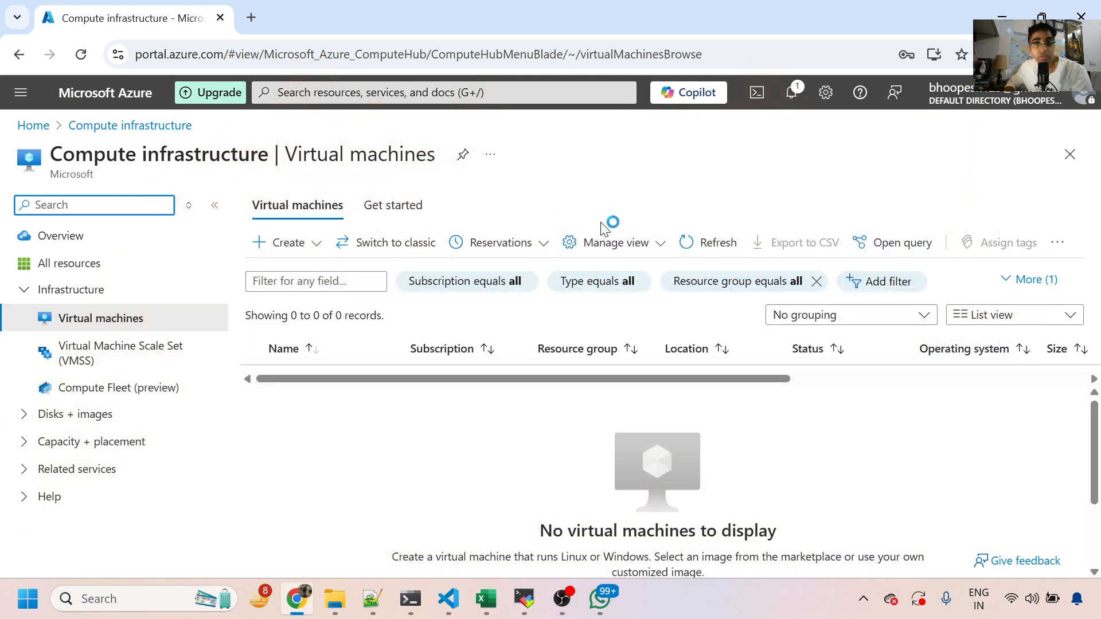
left_click(702, 243)
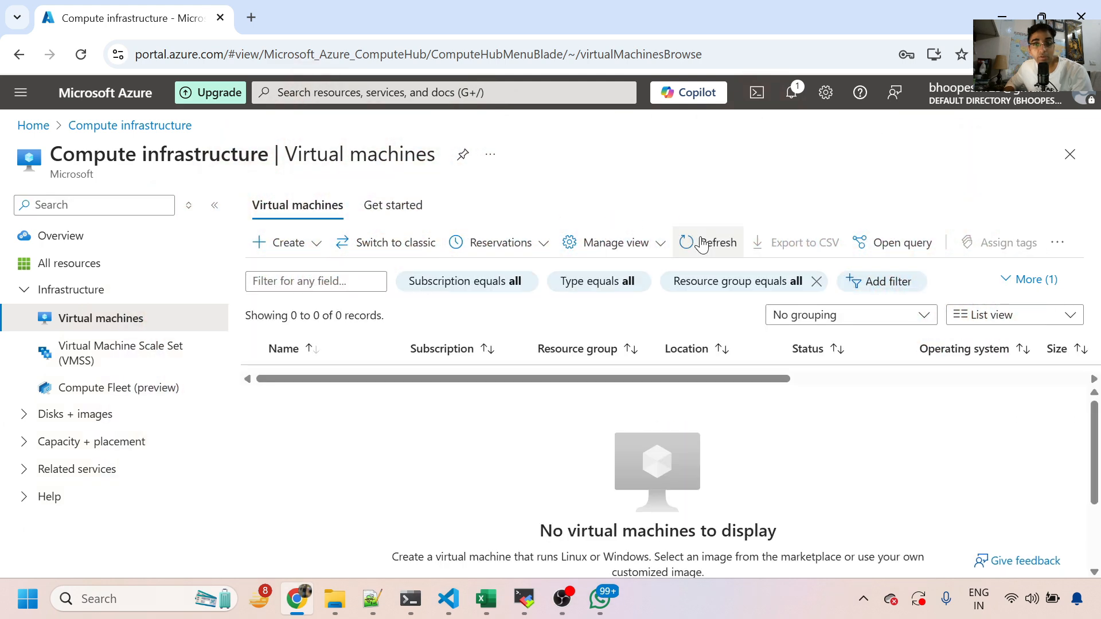
Start another Azure virtual machine, assign it to the existing aksub resource group and name it vmubuntu
left_click(322, 245)
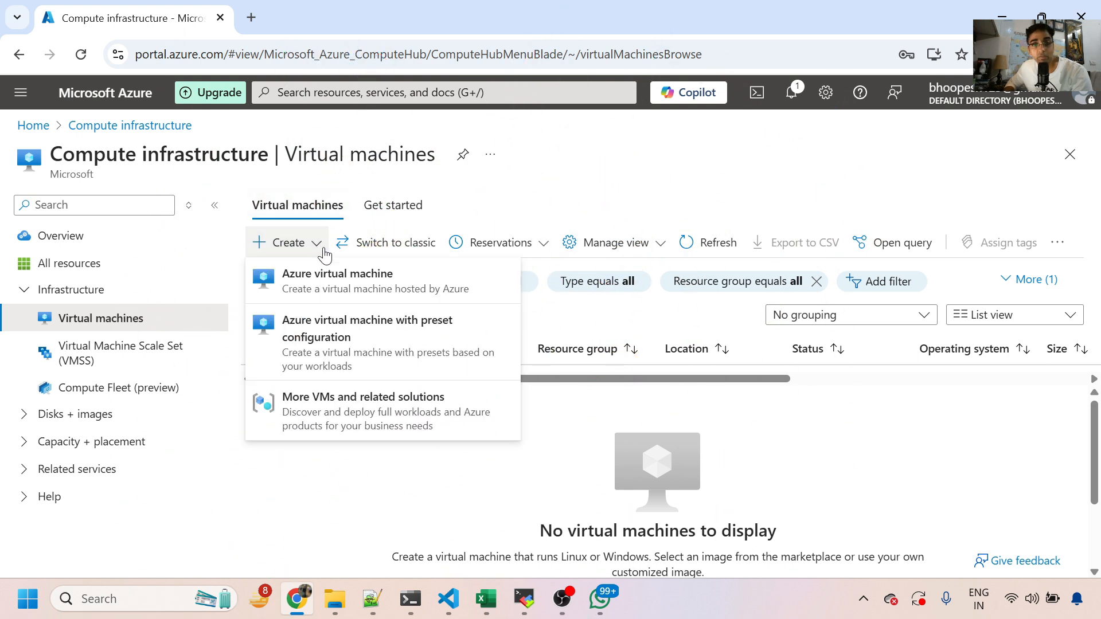
left_click(332, 290)
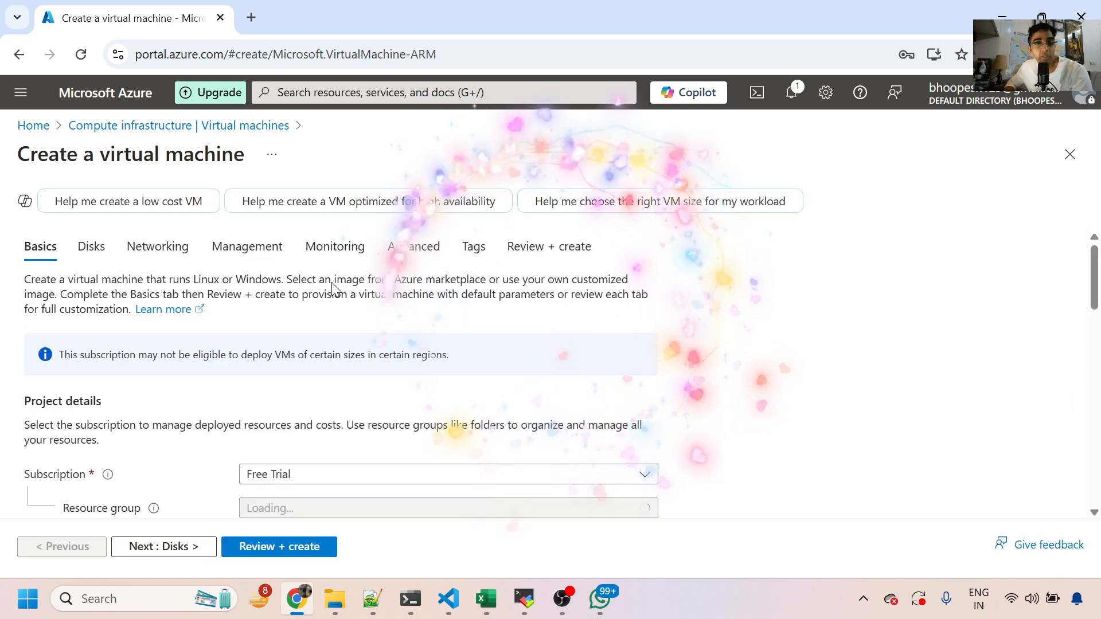
scroll(269, 401, "down", 2)
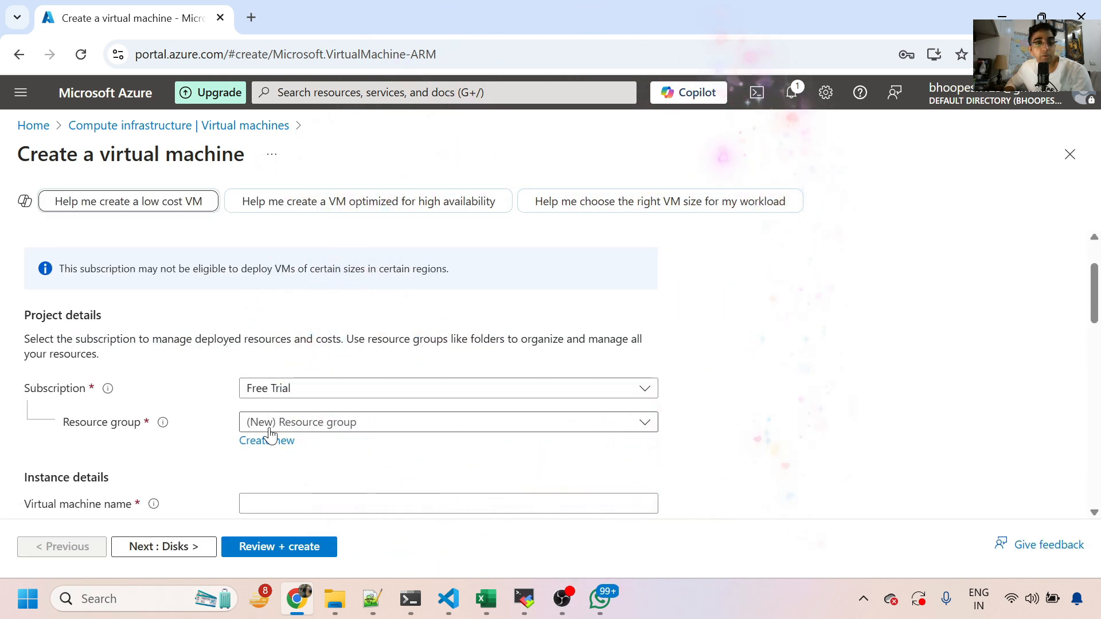
left_click(267, 427)
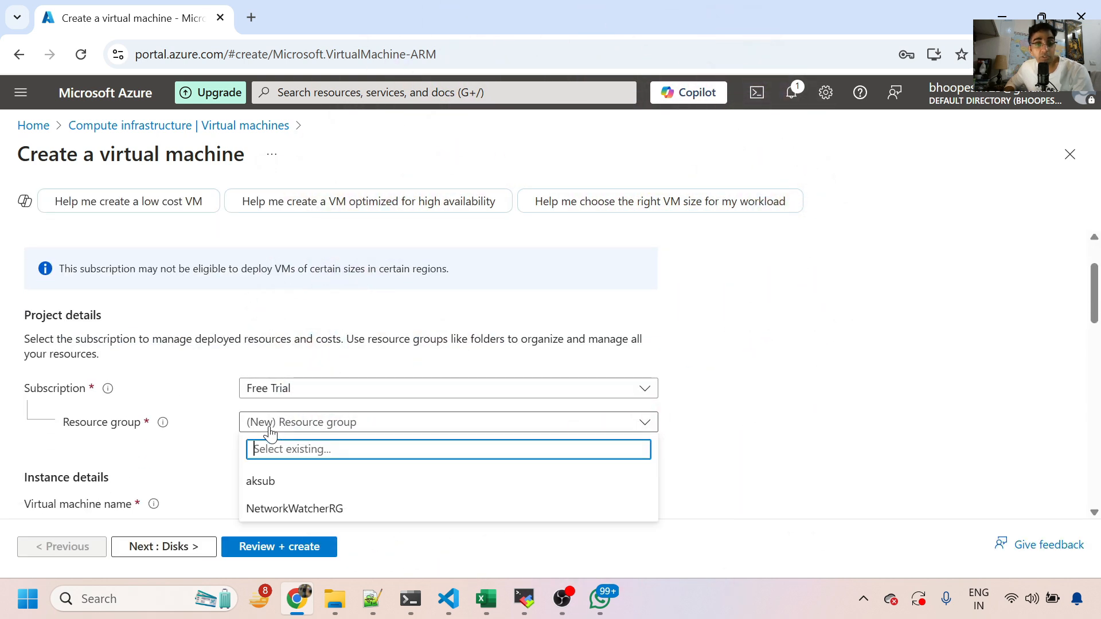
left_click(257, 484)
scroll(263, 467, "down", 3)
left_click(273, 331)
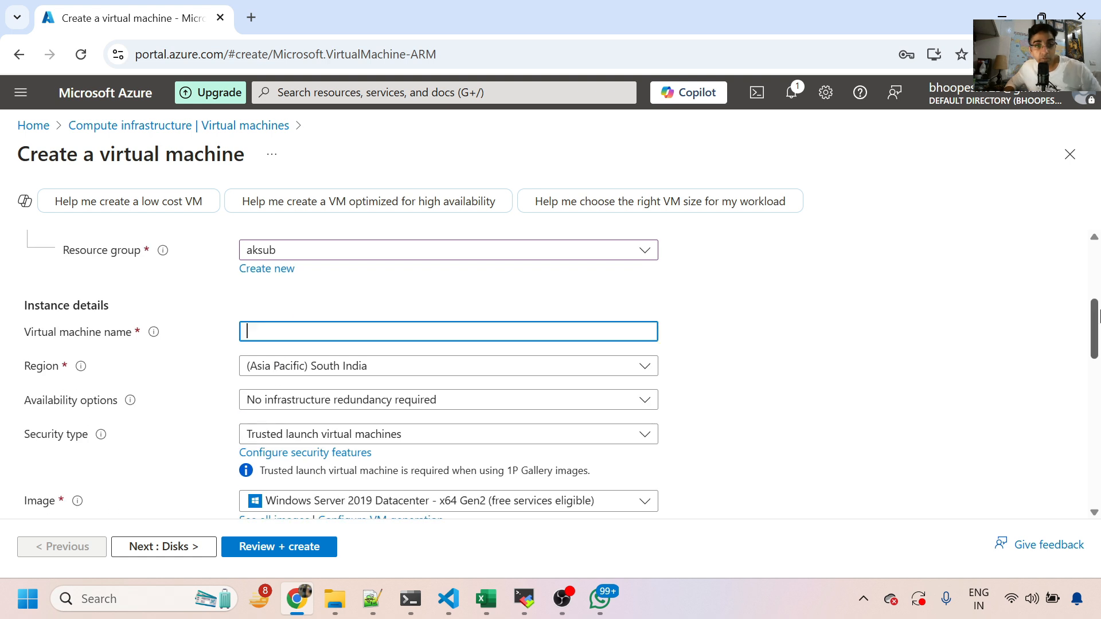
type("vmubuntu")
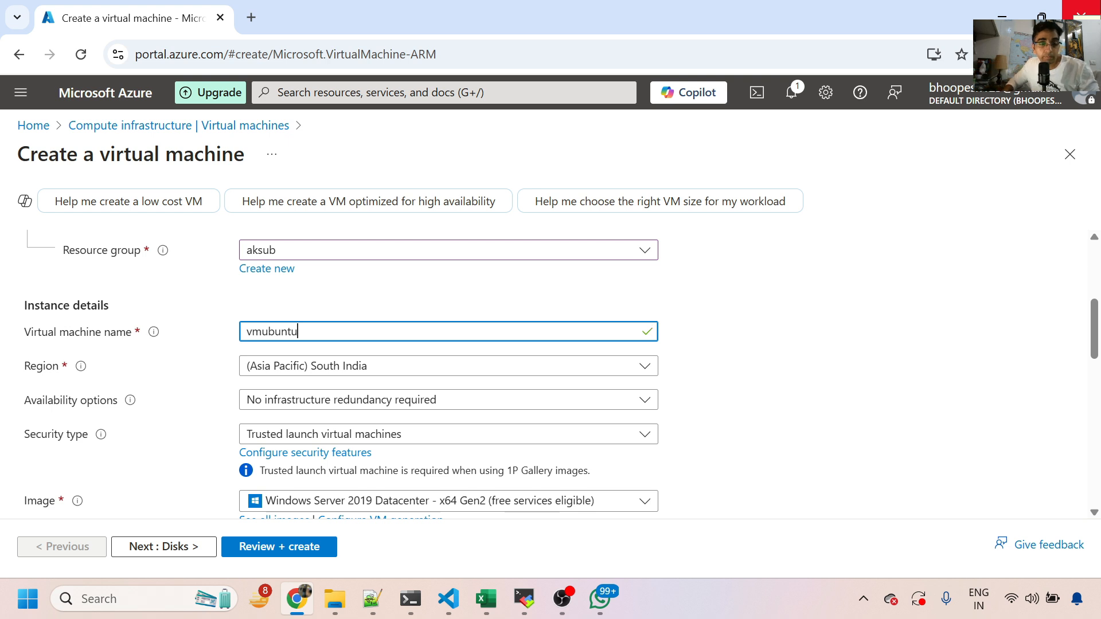
Change the image of vmubuntu from Windows Server to an Ubuntu Linux image
scroll(332, 332, "down", 3)
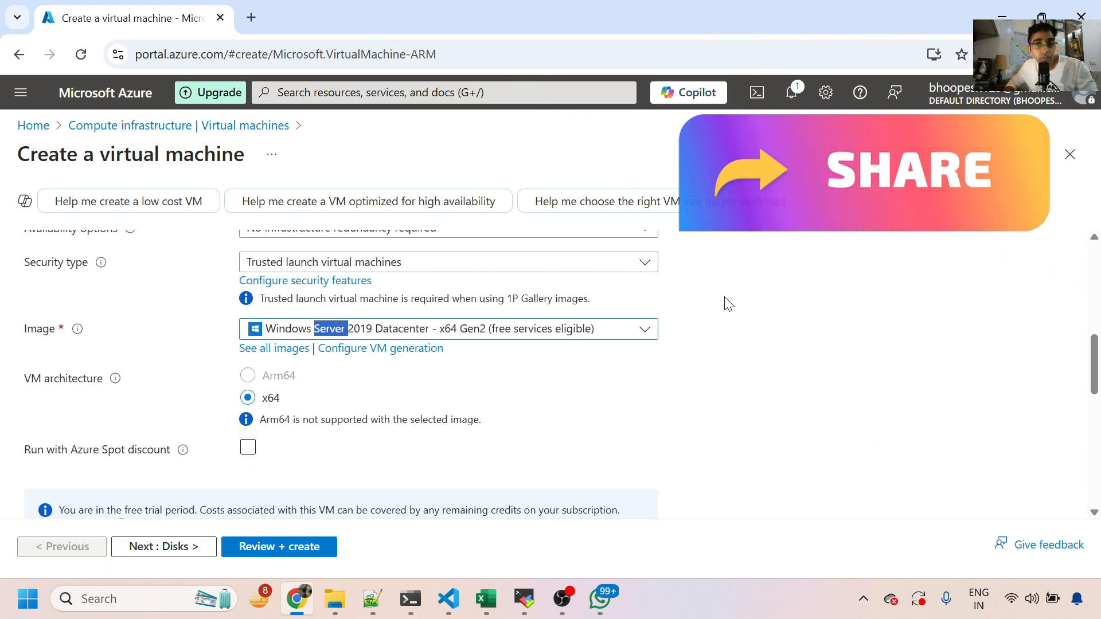
left_click(637, 328)
left_click(316, 444)
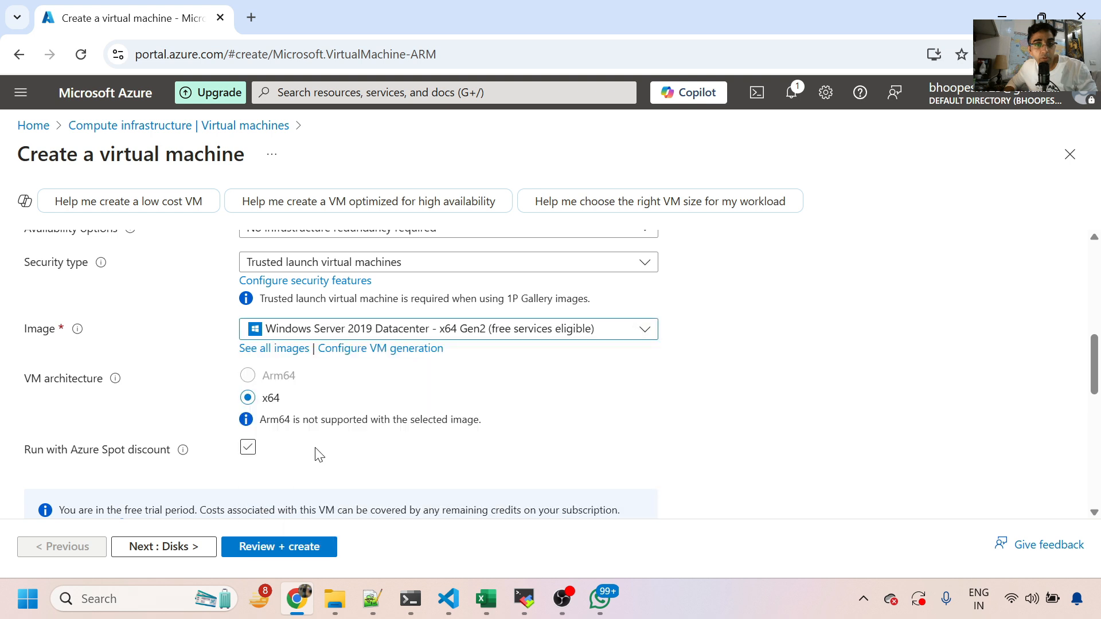
scroll(302, 438, "down", 5)
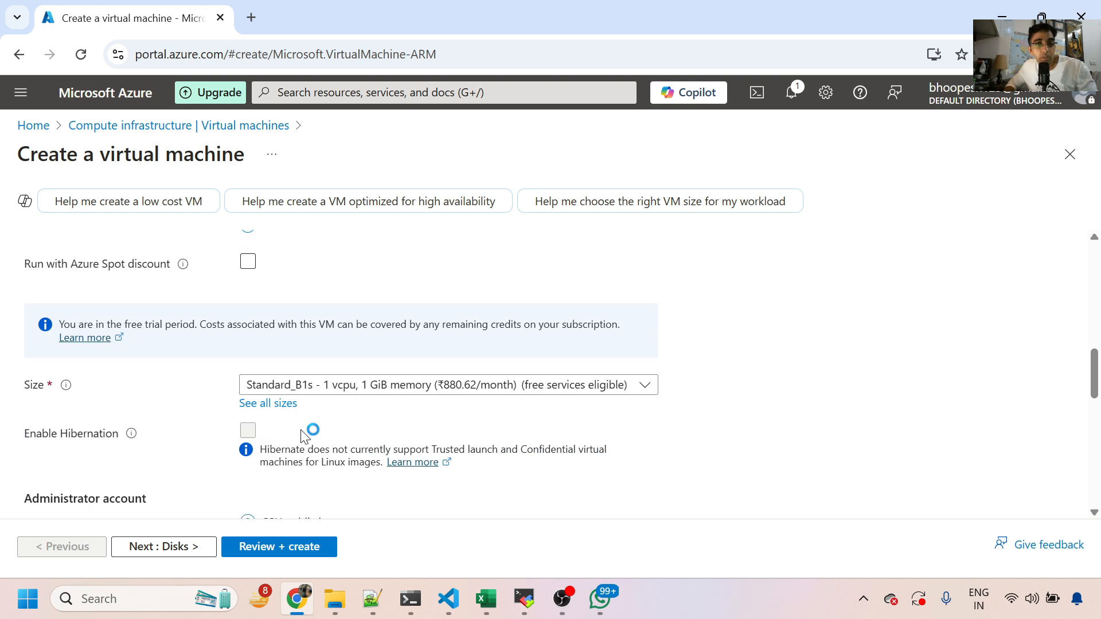
scroll(305, 405, "down", 2)
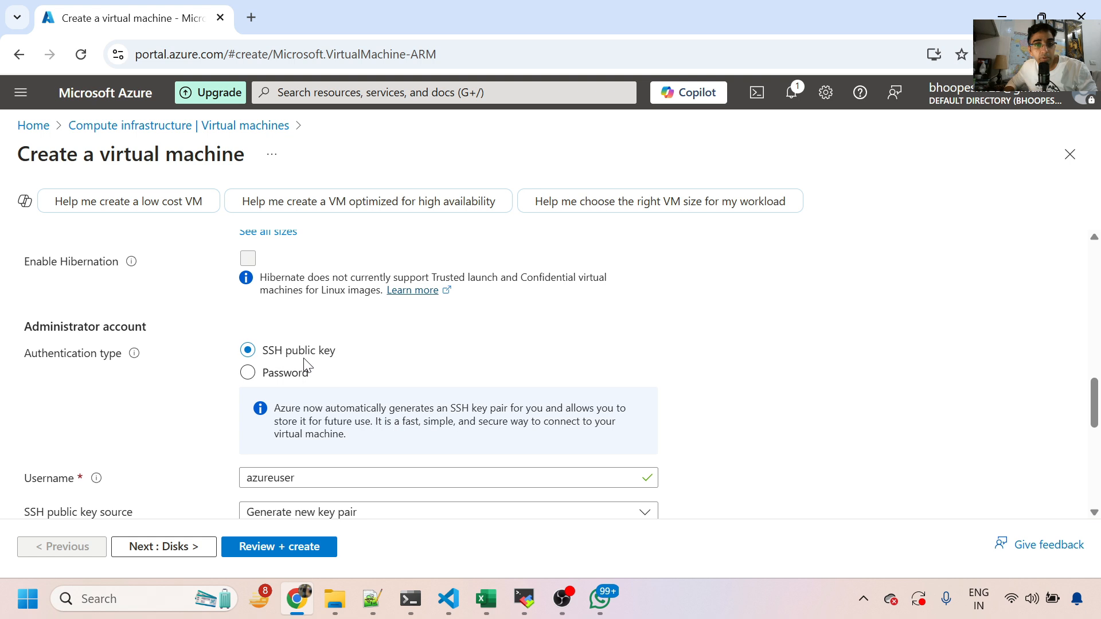
Use SSH public key authentication with a newly generated RSA key pair named grafana2, and submit the configuration for final review
scroll(304, 365, "down", 2)
left_click(274, 287)
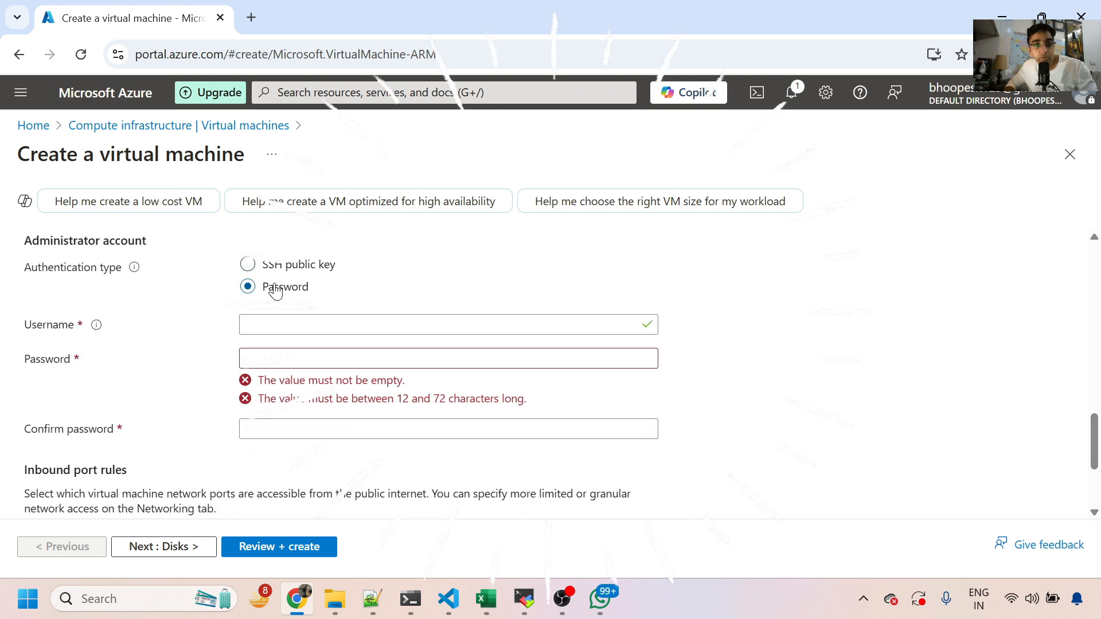
left_click(278, 268)
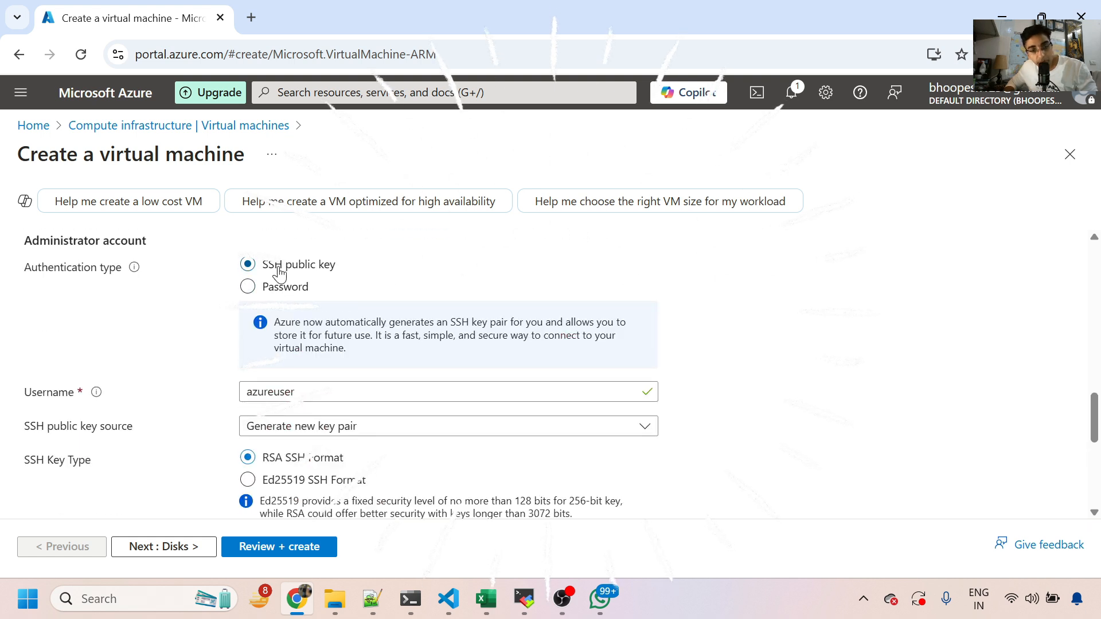
scroll(285, 281, "down", 2)
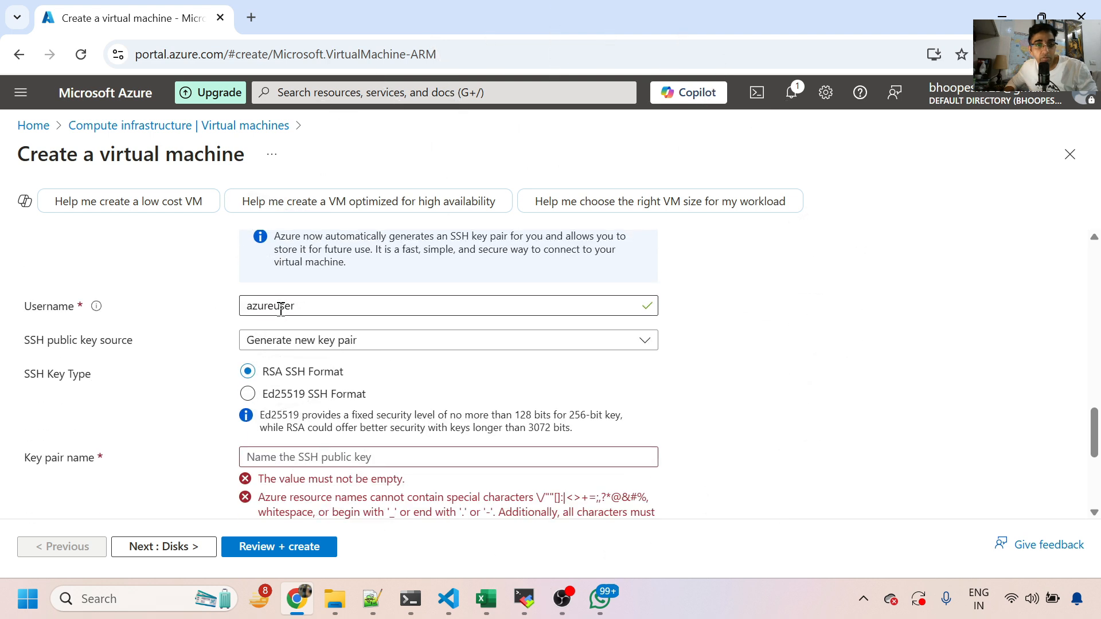
scroll(343, 440, "down", 2)
left_click(322, 371)
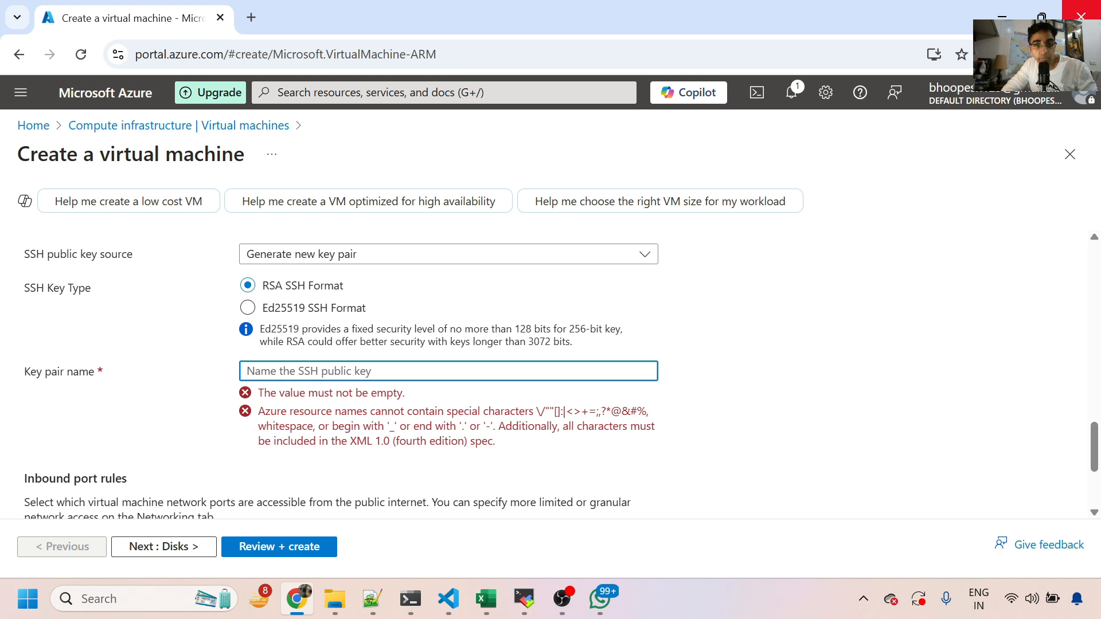
type("grafana")
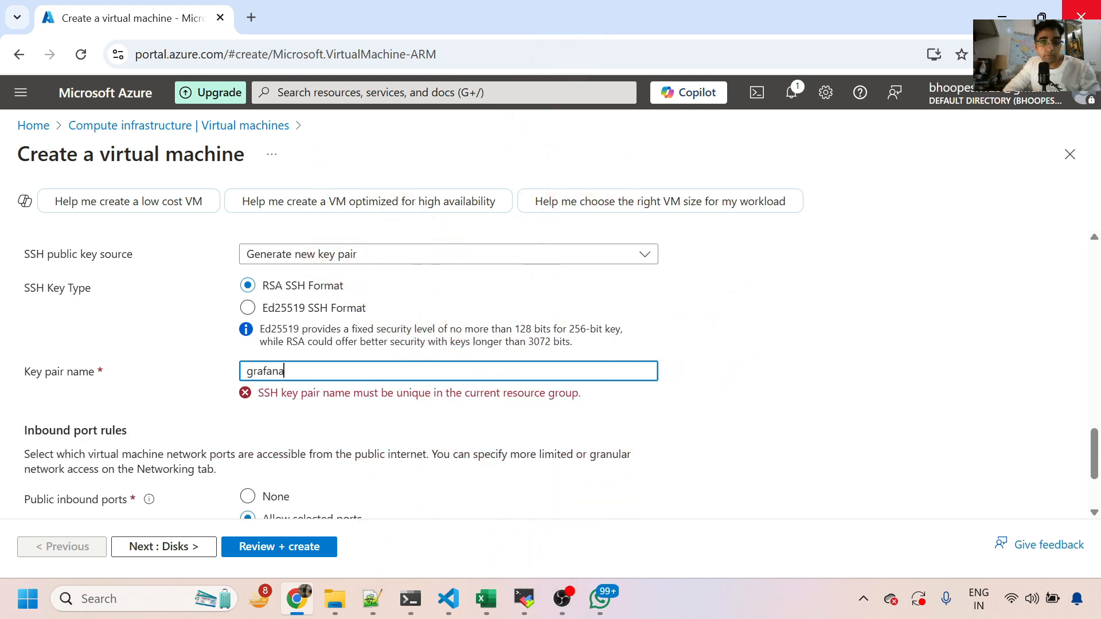
type("2")
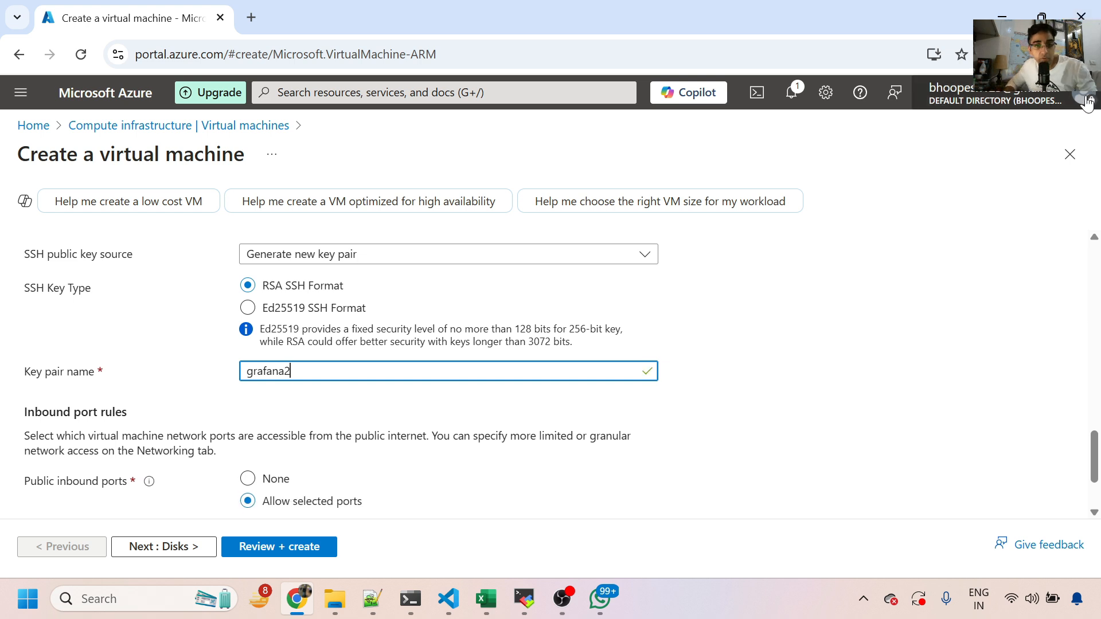
scroll(270, 446, "down", 2)
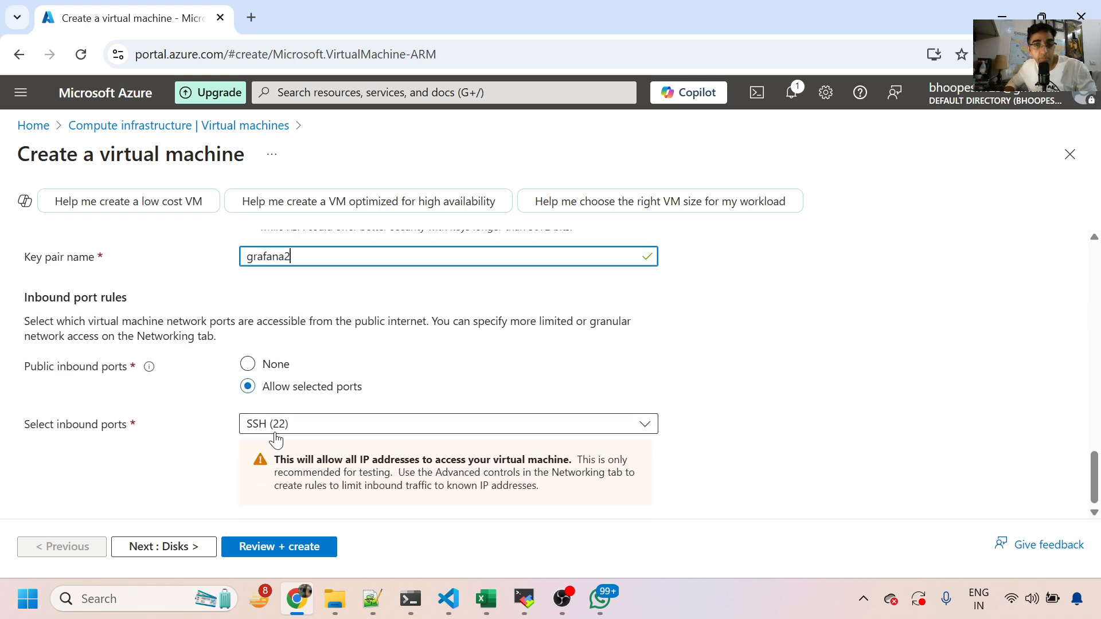
left_click(278, 551)
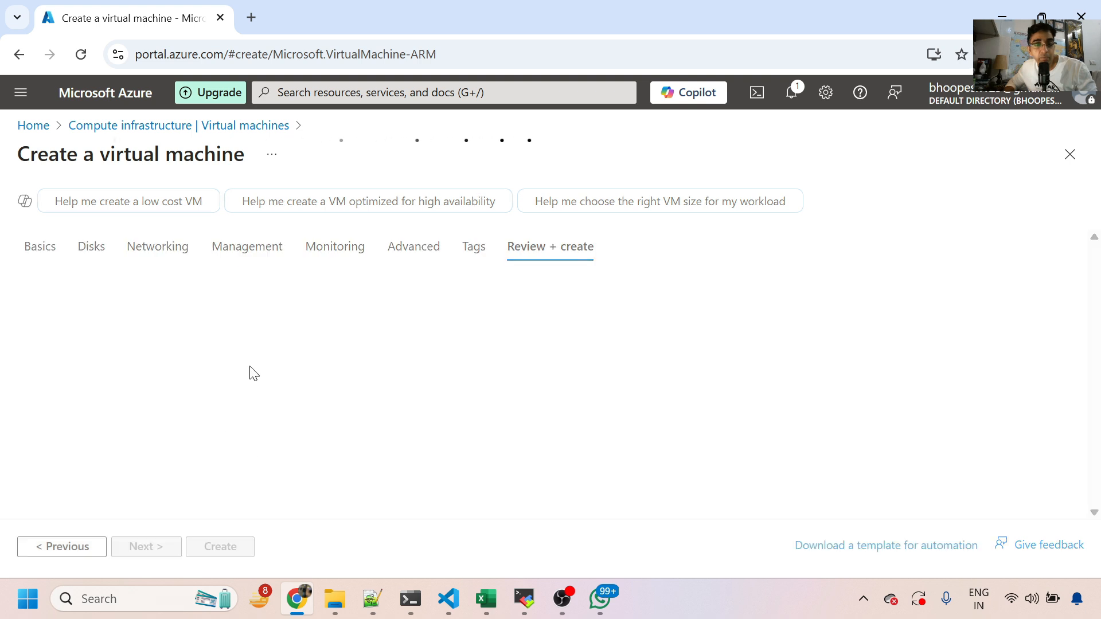
Duplicate the portal browser tab and return to the original tab with the vmubuntu review
right_click(181, 28)
left_click(241, 185)
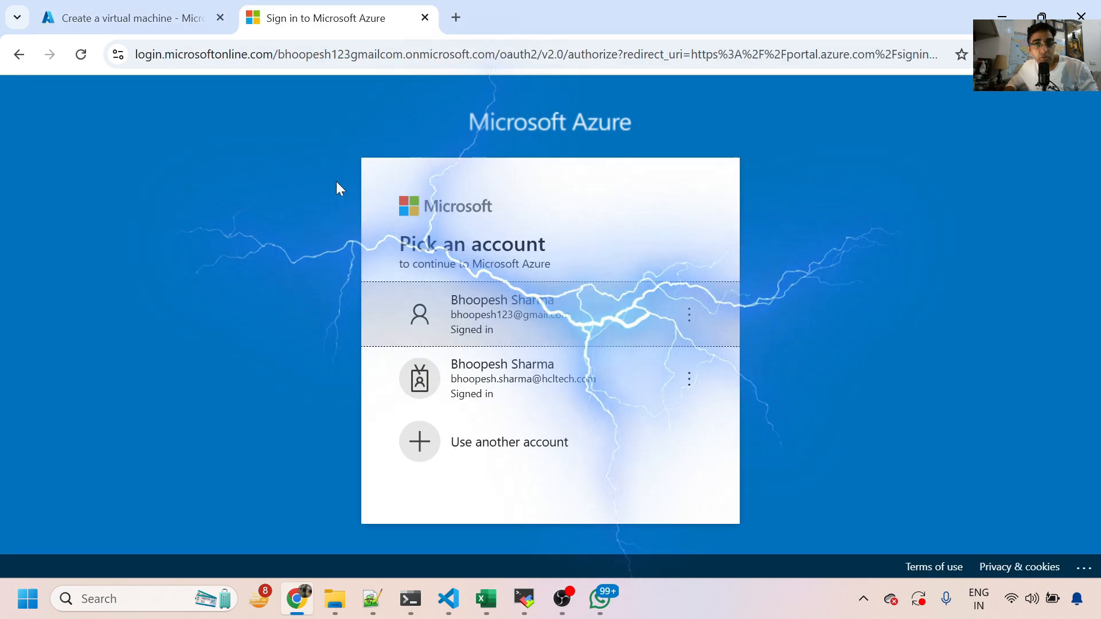
left_click(79, 11)
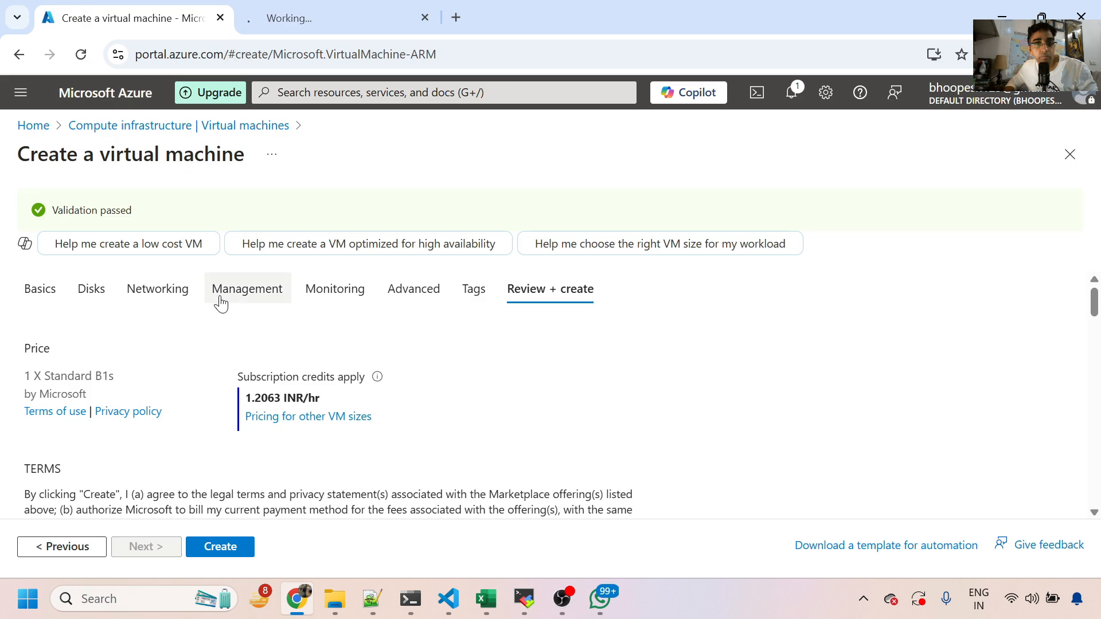
Review the vmubuntu summary, create the virtual machine and download its generated private key
scroll(292, 427, "down", 1)
scroll(295, 453, "down", 5)
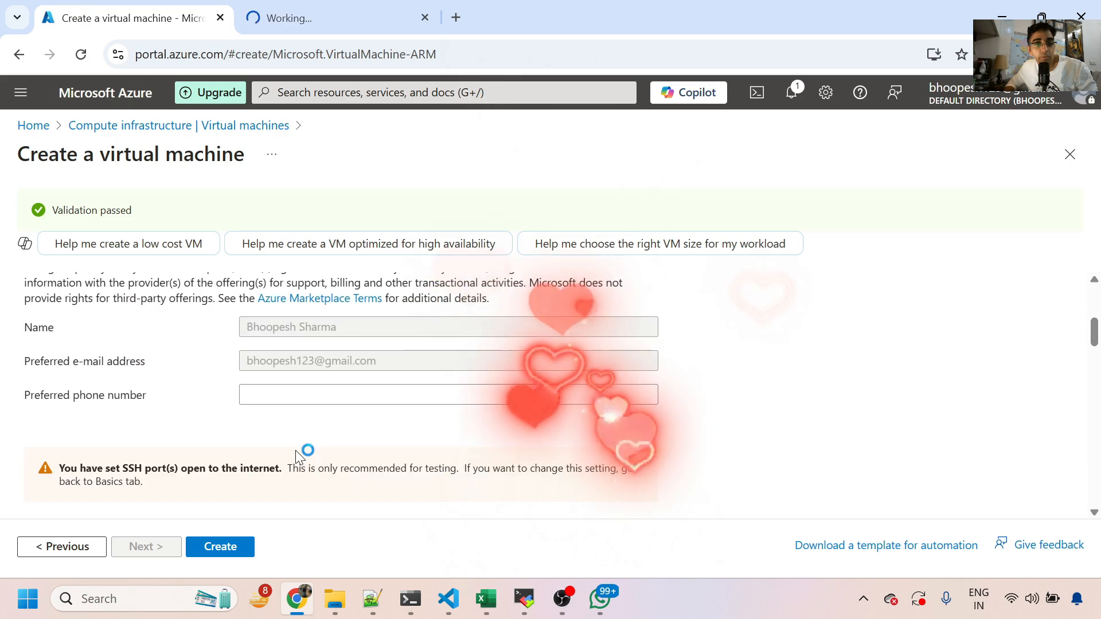
left_click(226, 544)
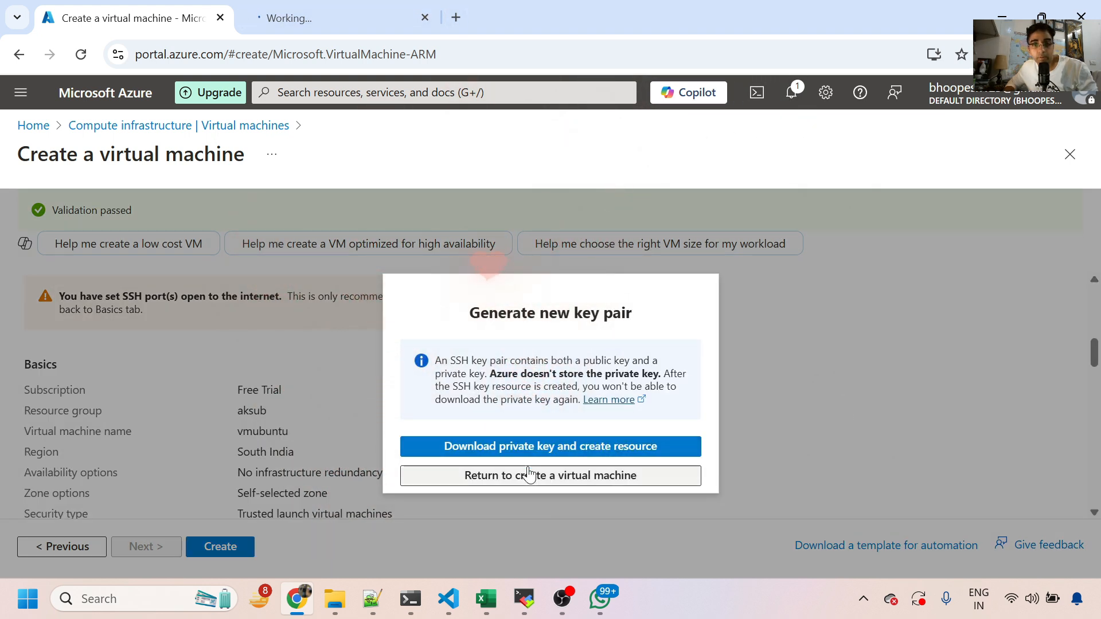
left_click(500, 453)
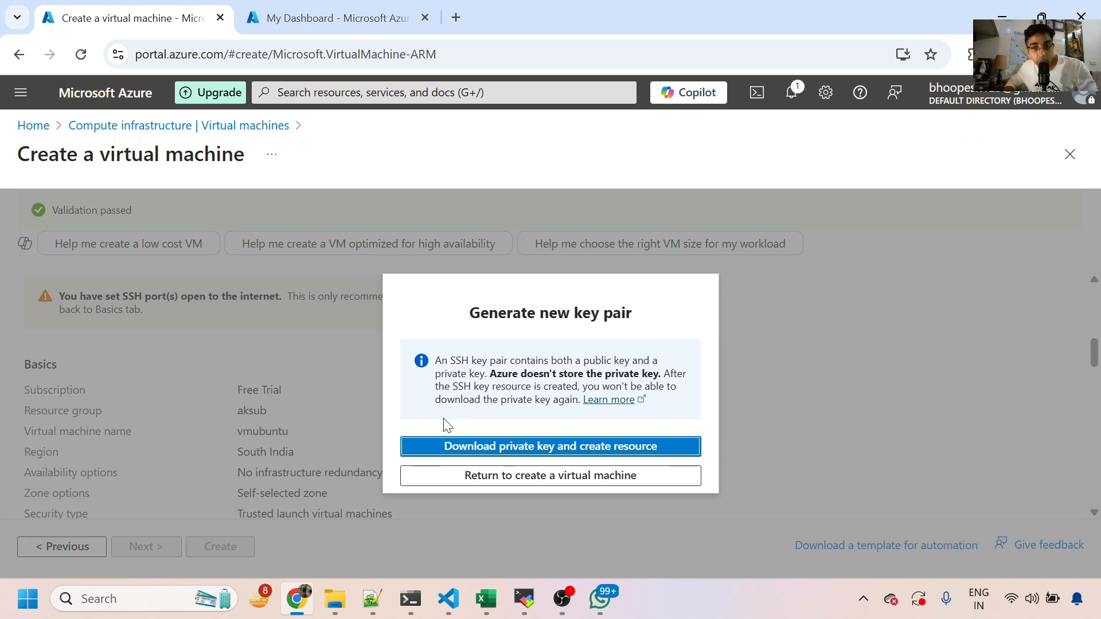
Check the notifications in the second portal tab, open the list of virtual machines and refresh it to check on vmubuntu
left_click(388, 12)
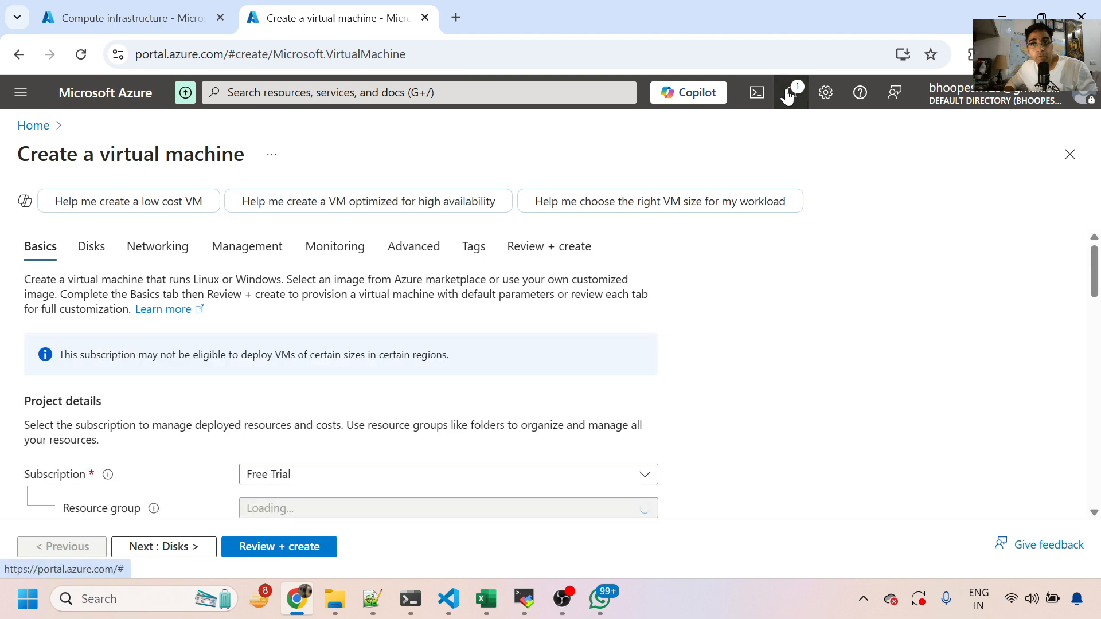
left_click(794, 93)
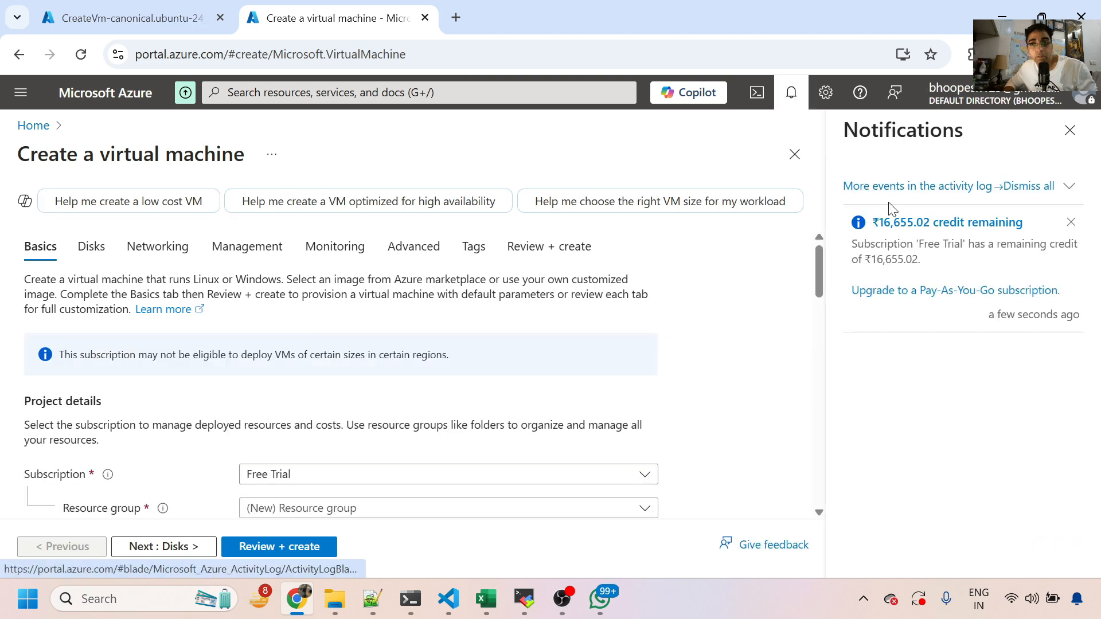
left_click(33, 125)
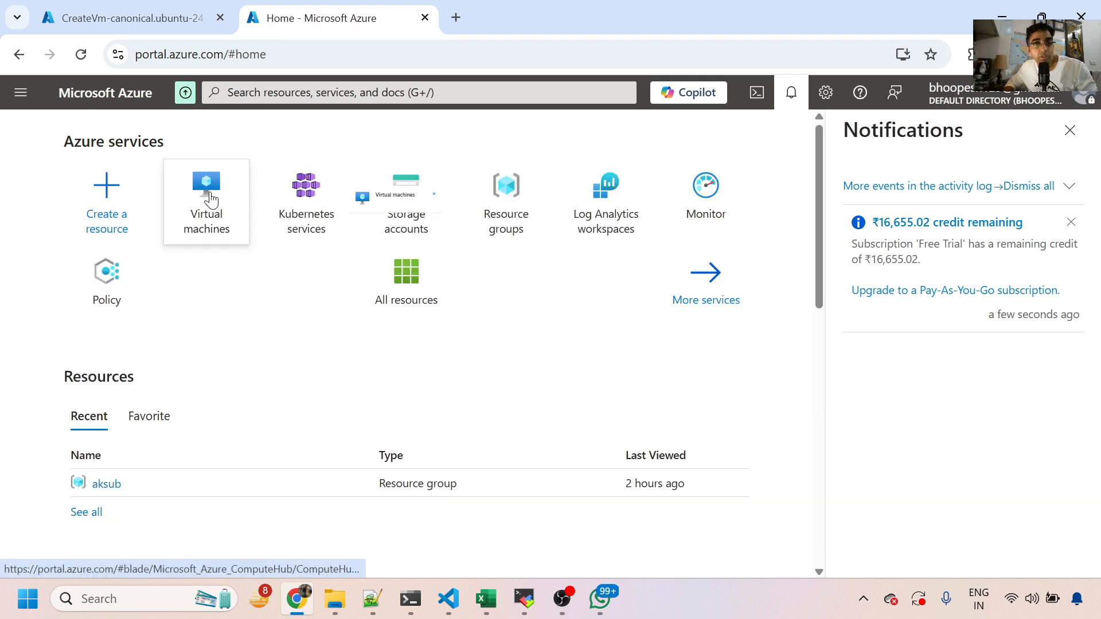
left_click(212, 197)
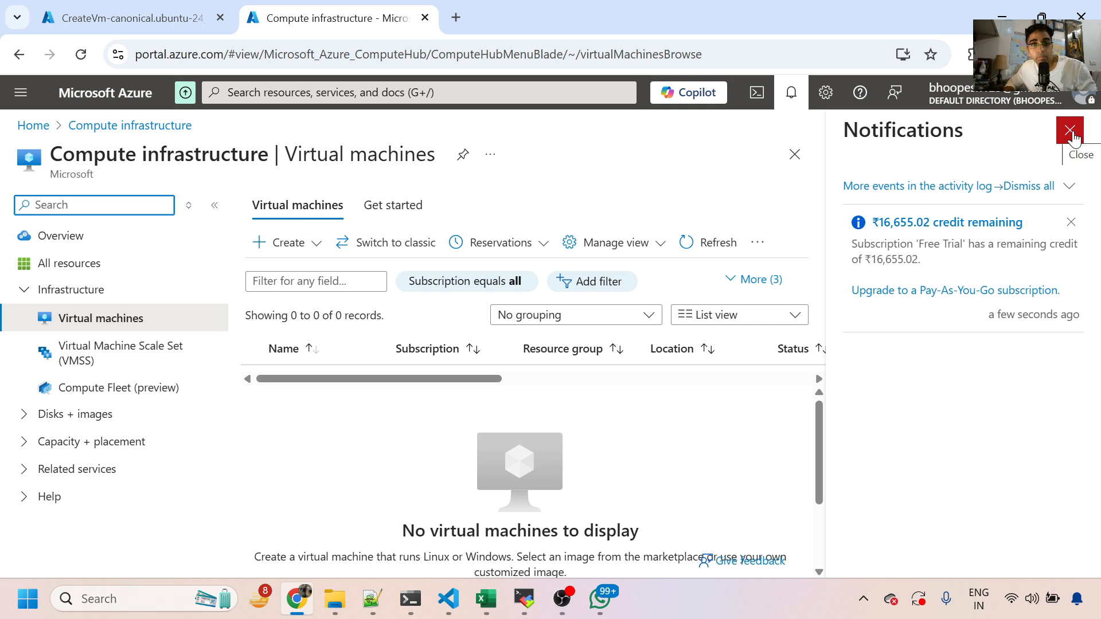
left_click(1070, 130)
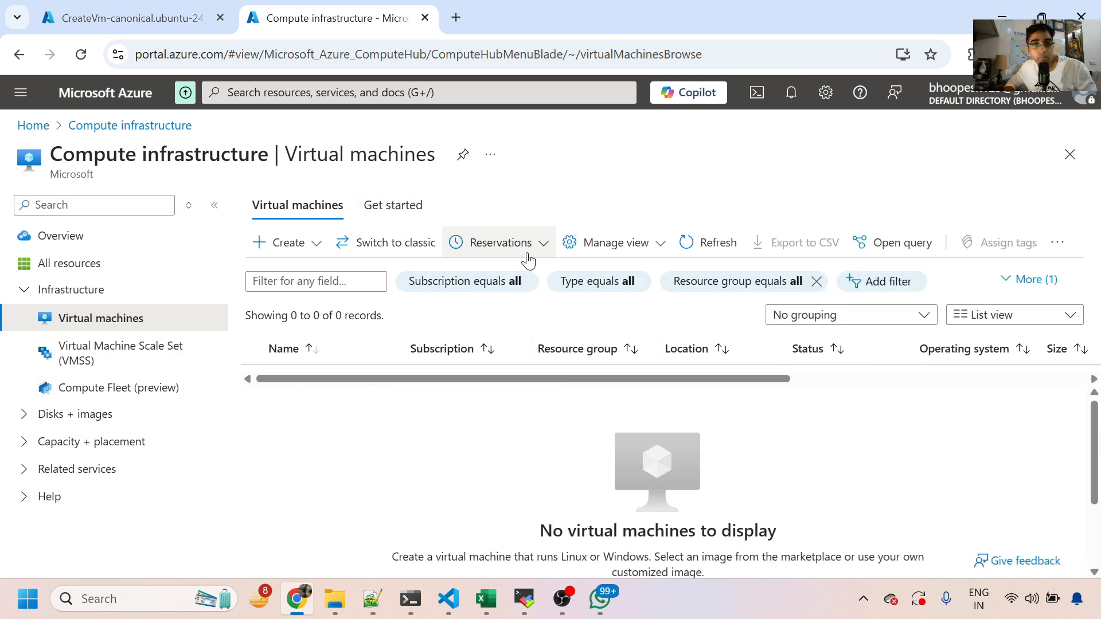
left_click(727, 249)
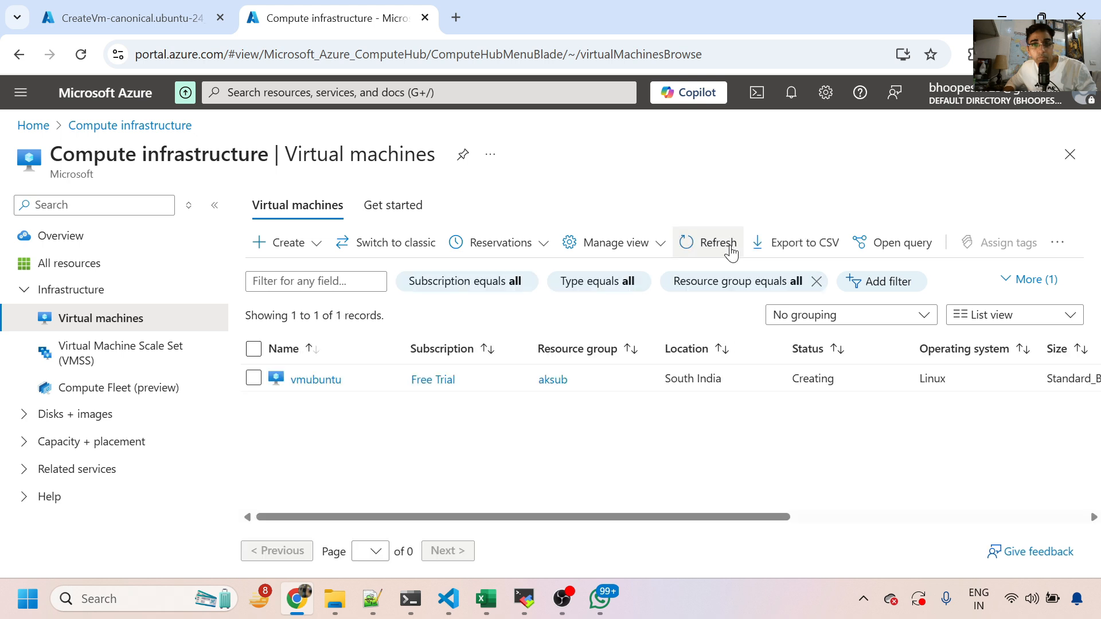
left_click(729, 250)
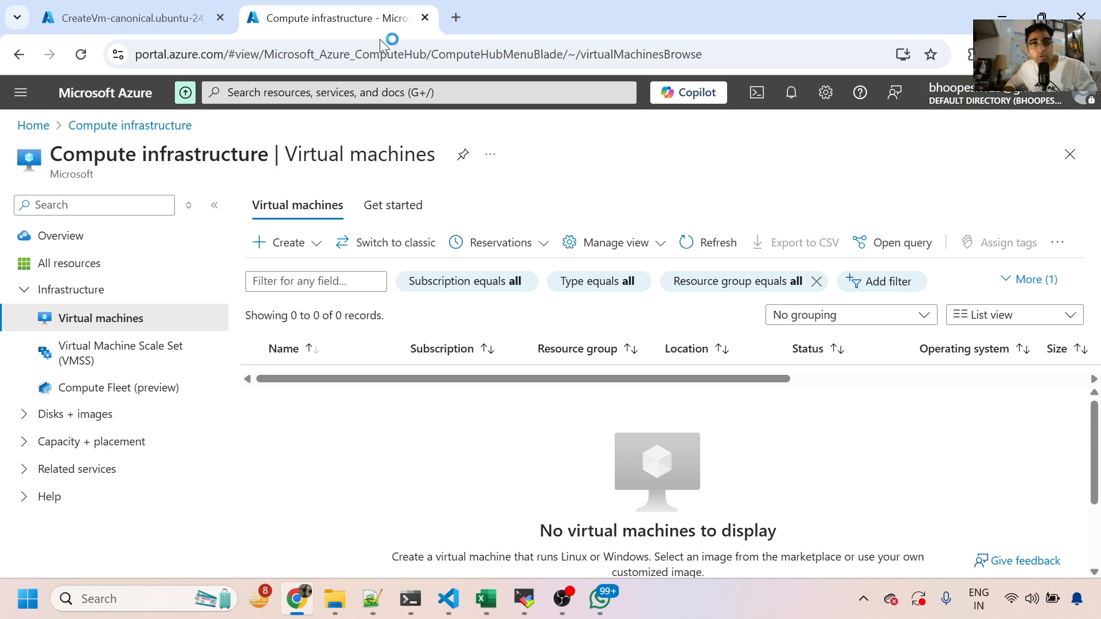
Check the Ubuntu deployment's notifications in the first portal tab and open the activity log with more events
left_click(184, 12)
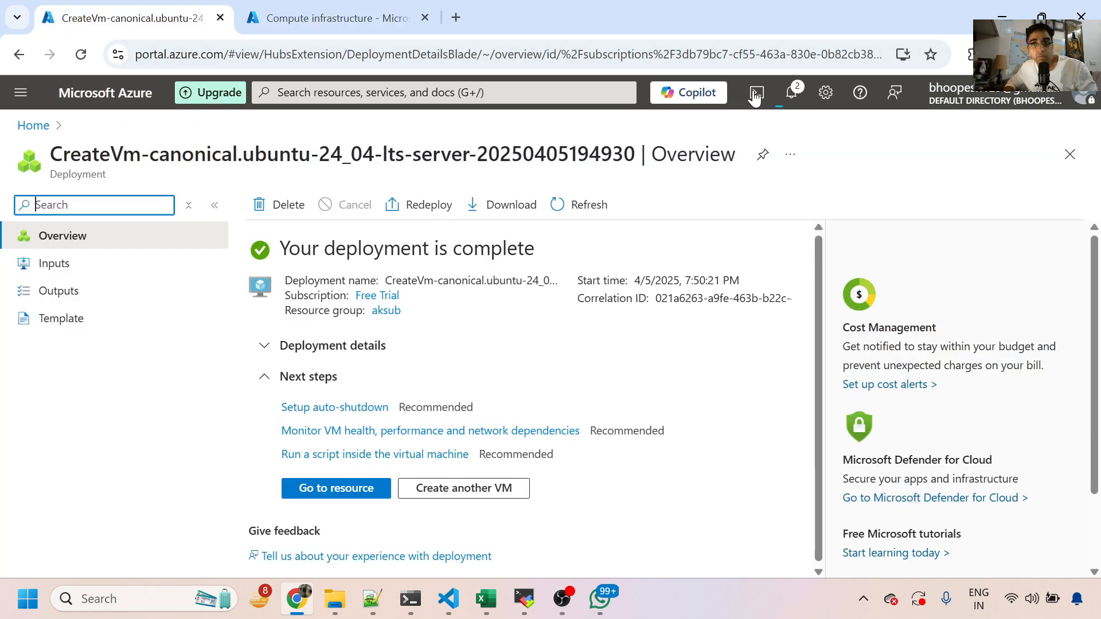
left_click(789, 94)
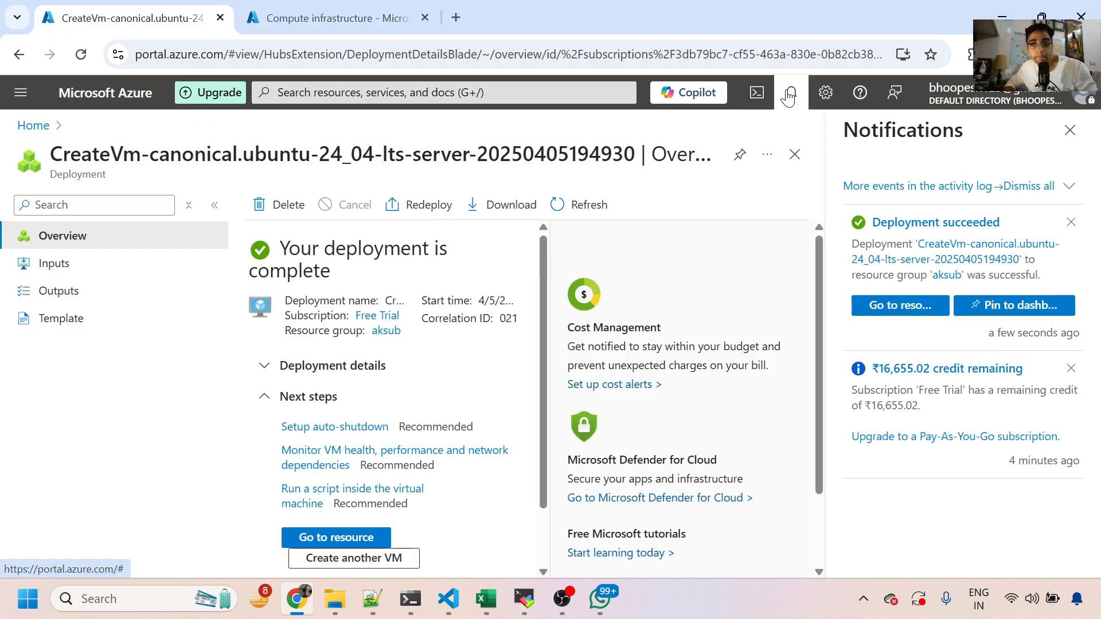
left_click(970, 186)
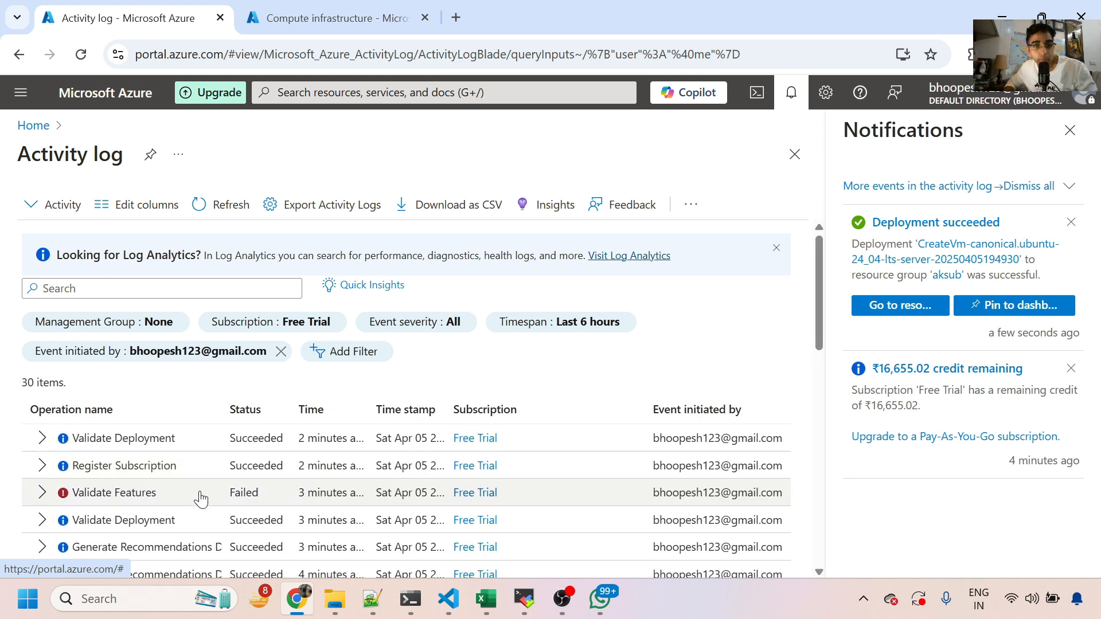
Return to the second portal tab, reload the virtual machines list from the home page and open vmubuntu
left_click(323, 18)
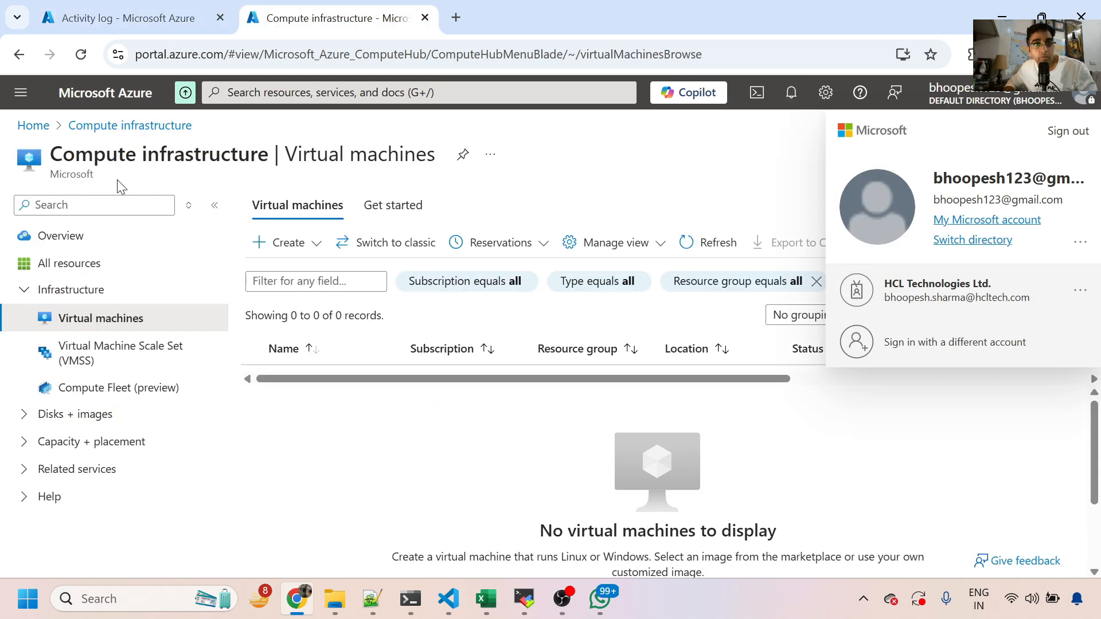
left_click(47, 129)
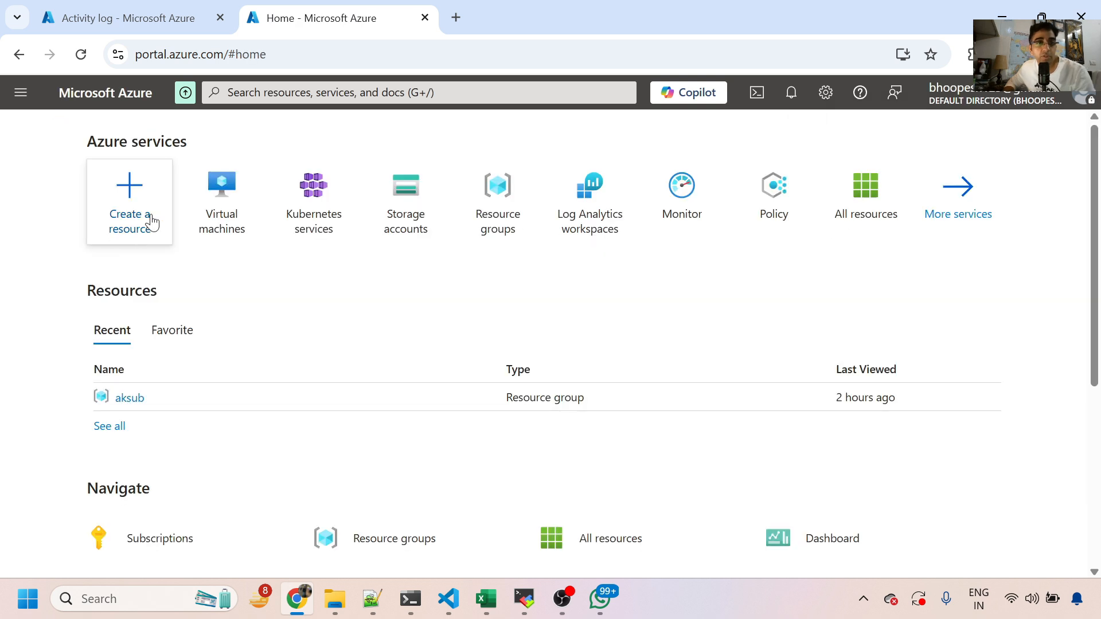
left_click(220, 197)
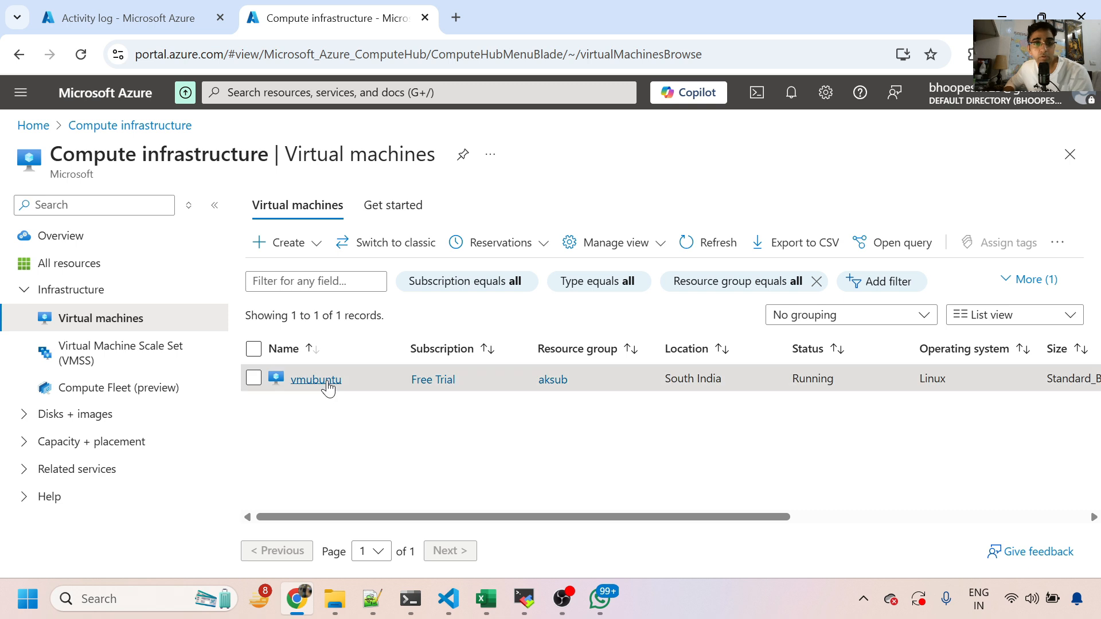
left_click(325, 382)
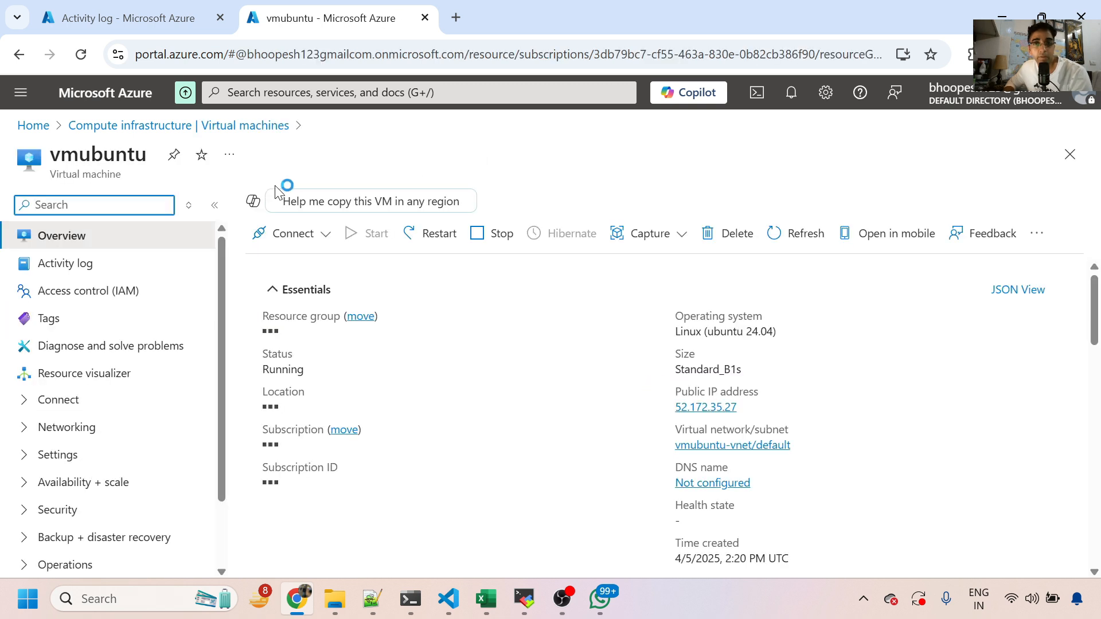
Open the connection page of vmubuntu and copy its public IP address
left_click(303, 235)
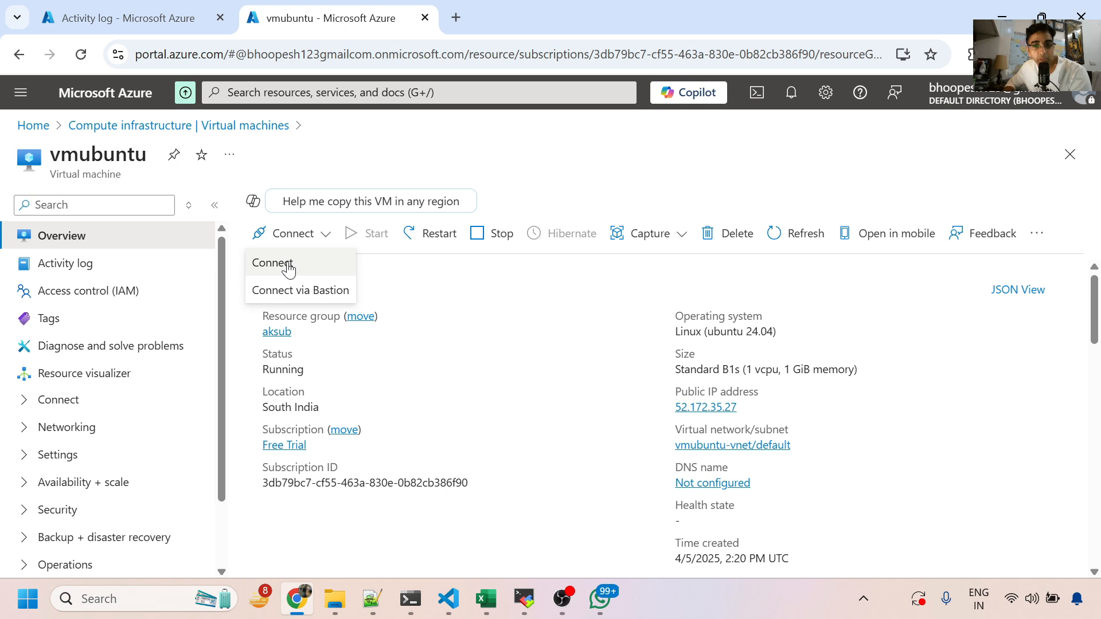
left_click(288, 267)
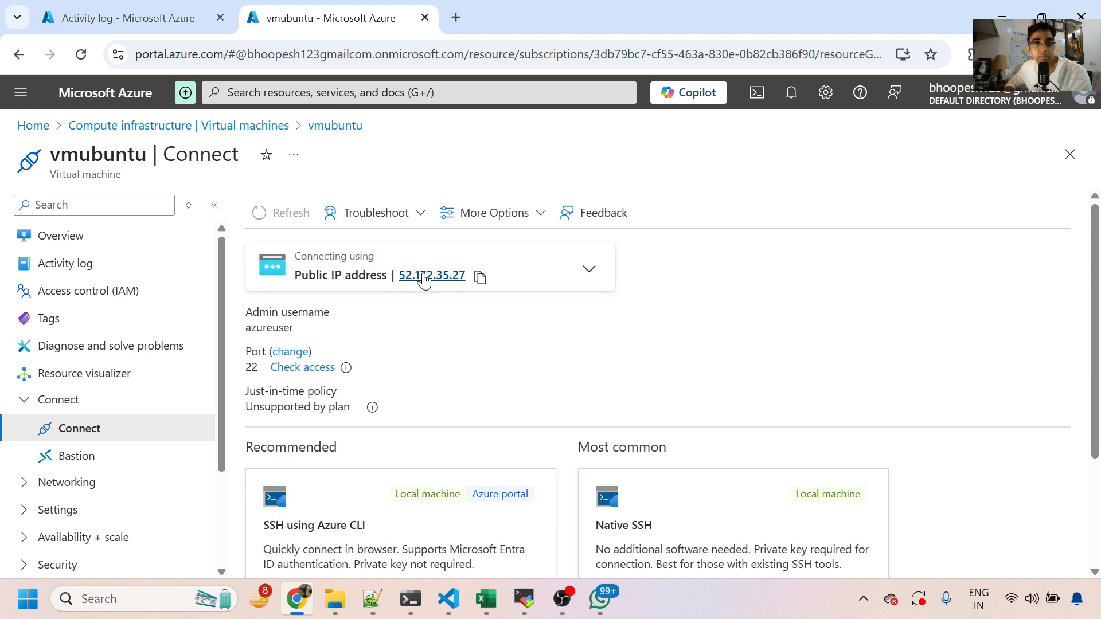
left_click(478, 278)
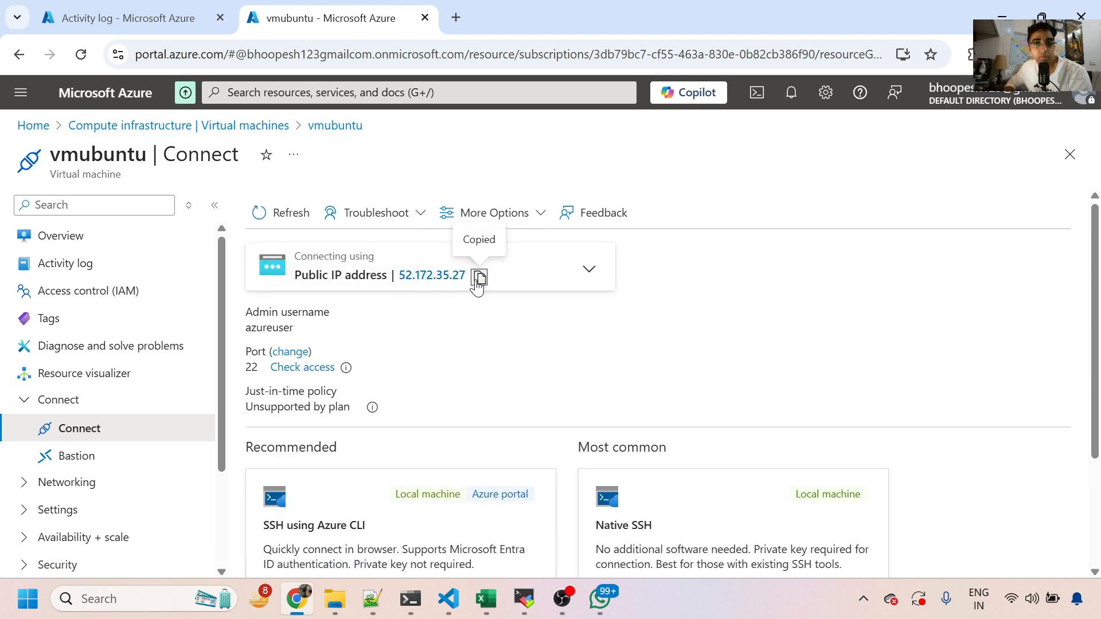
Search Windows for moba and switch to MobaXterm
left_click(137, 598)
type("mo")
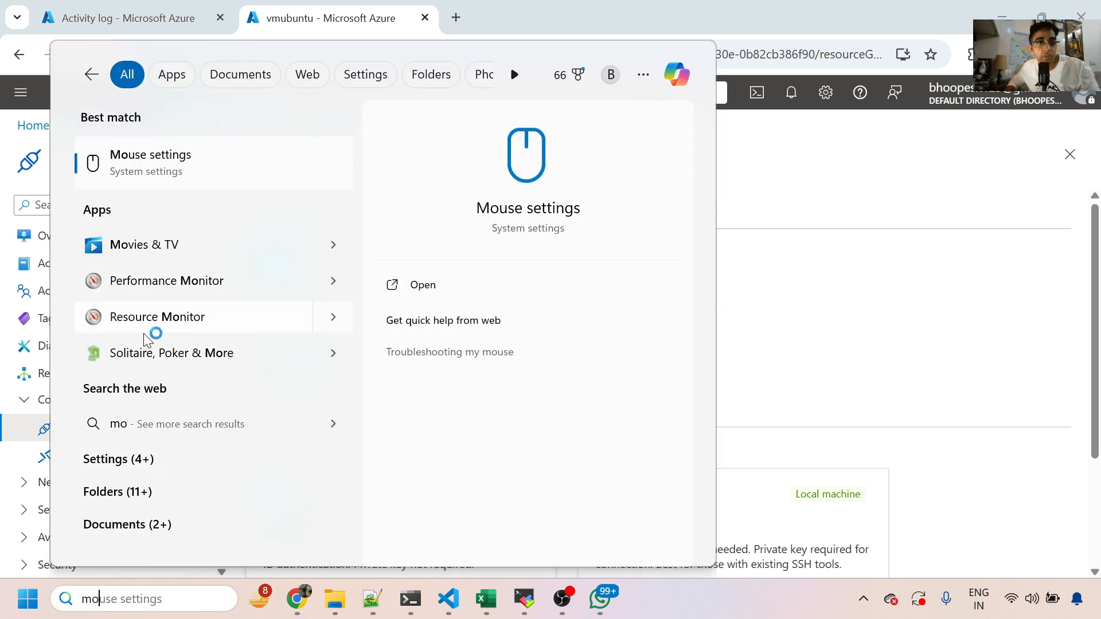
type("ba")
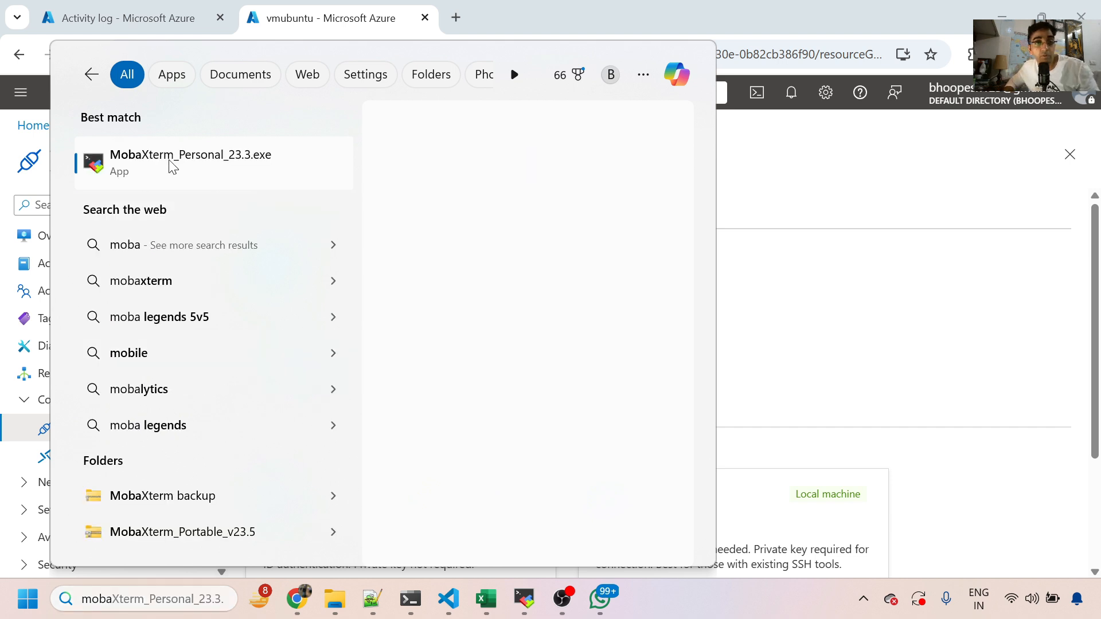
left_click(183, 164)
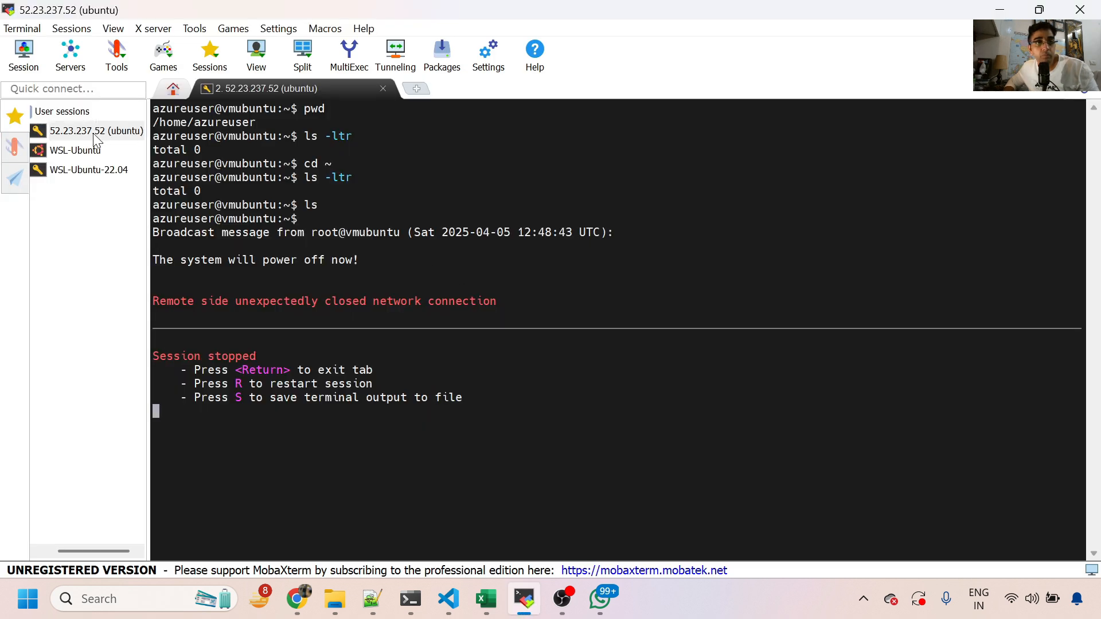
Edit the saved SSH session 52.23.237.52 (ubuntu) and set its remote host to 52.172.35.27
right_click(94, 135)
left_click(132, 208)
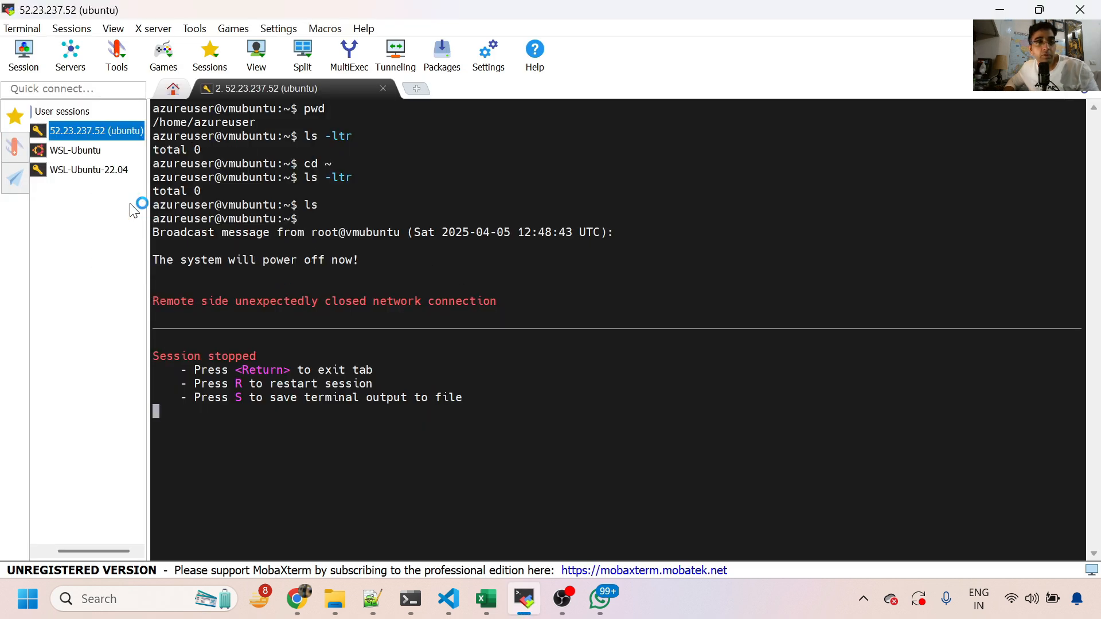
left_click_drag(376, 222, 272, 212)
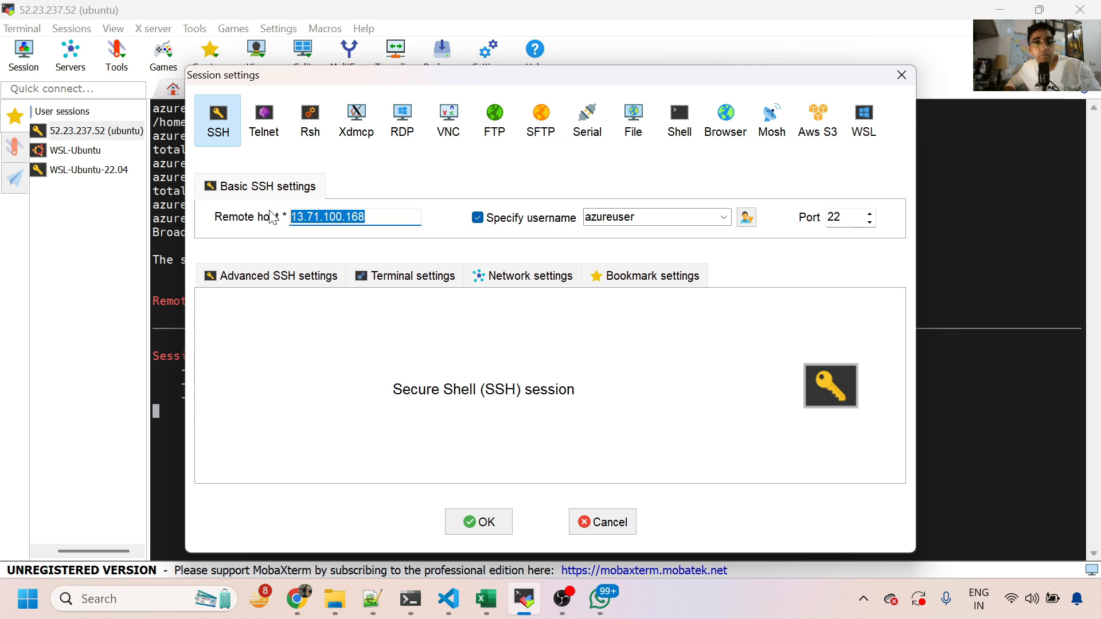
key("ctrl+v")
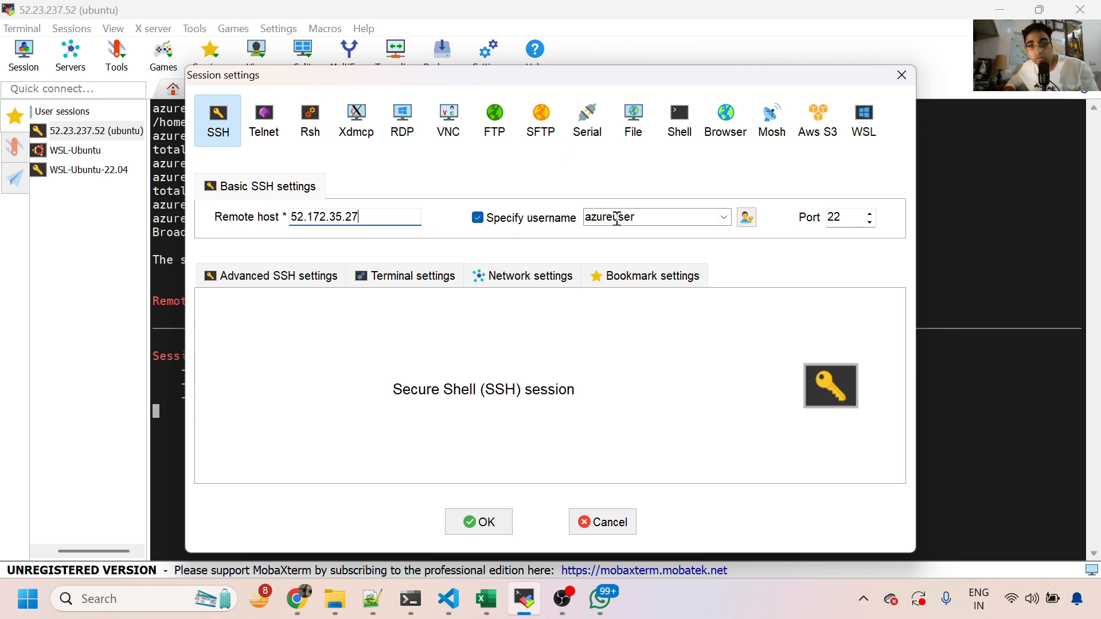
Set the session's private key file to grafana2.pem from Downloads and save the session settings
left_click(296, 281)
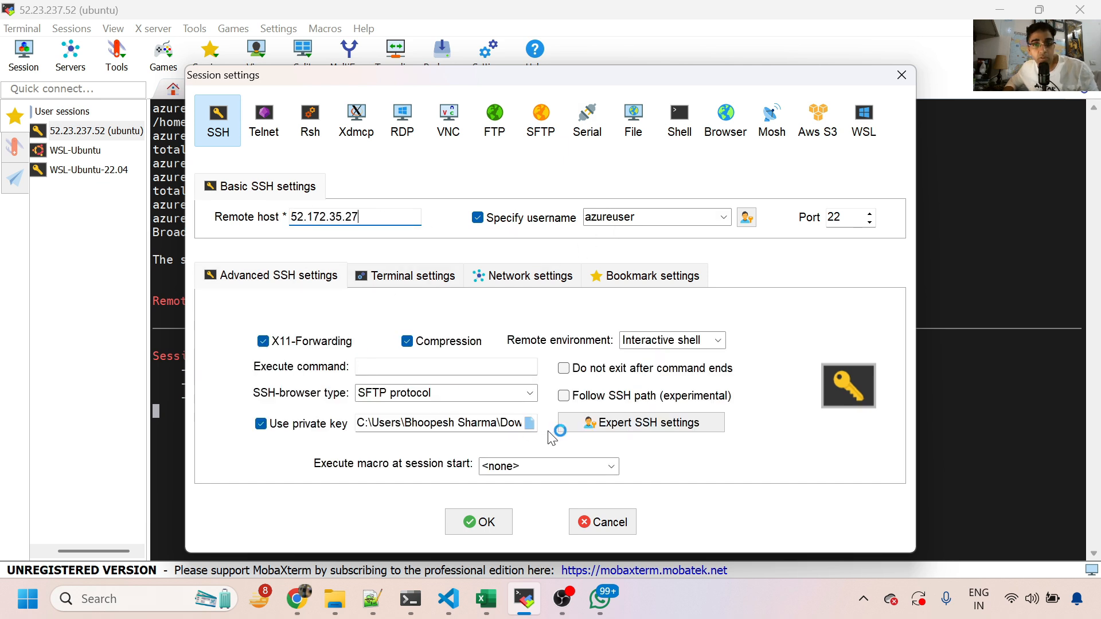
left_click(528, 424)
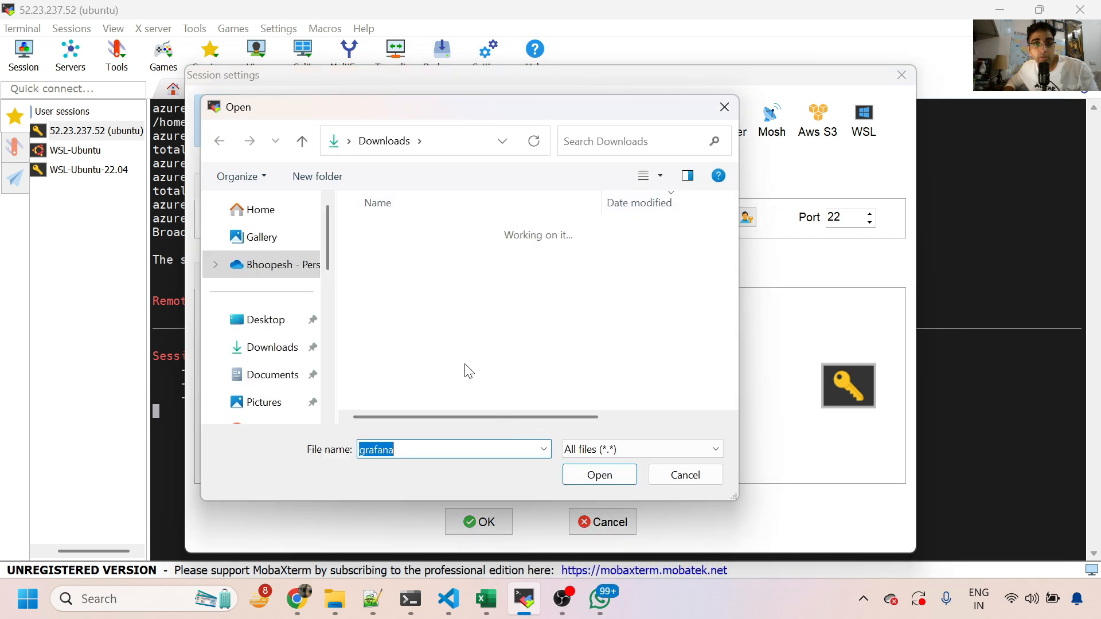
left_click(421, 258)
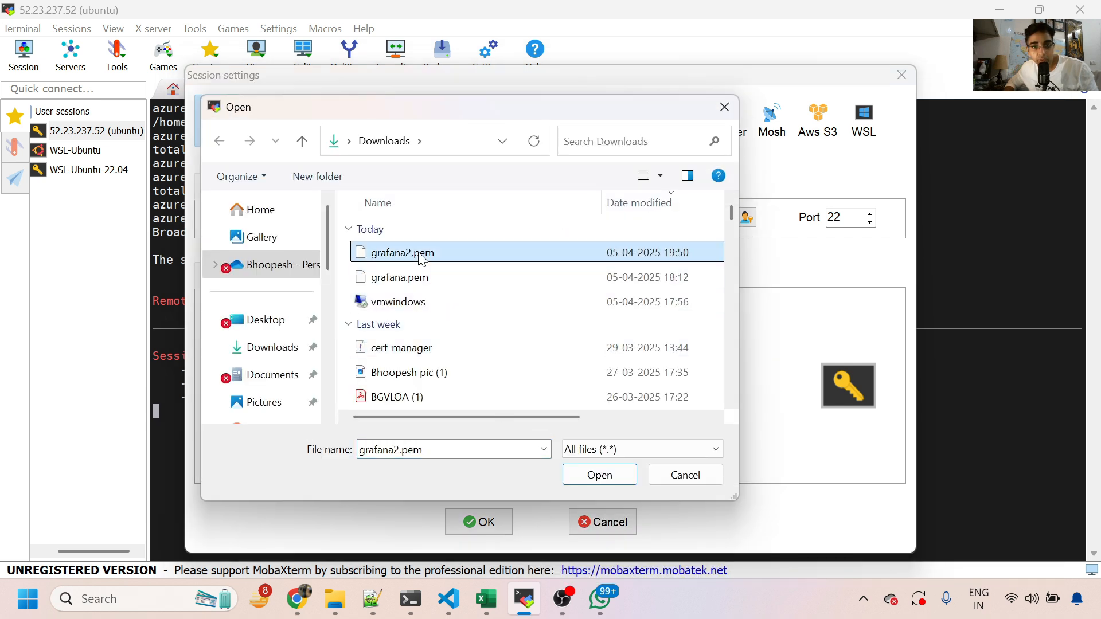
left_click(594, 476)
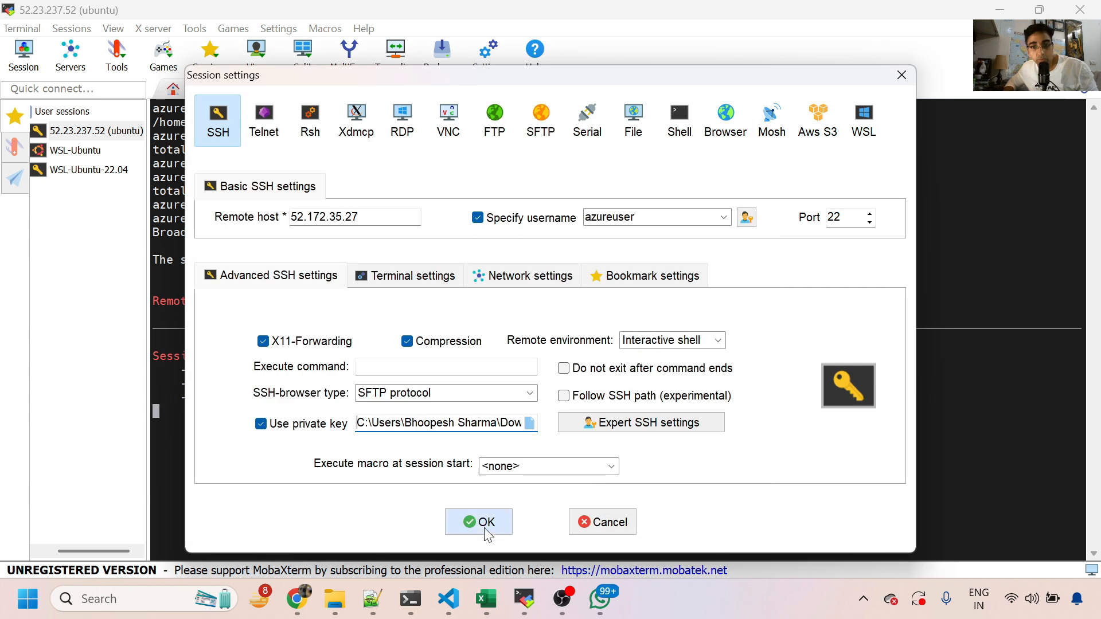
left_click(480, 524)
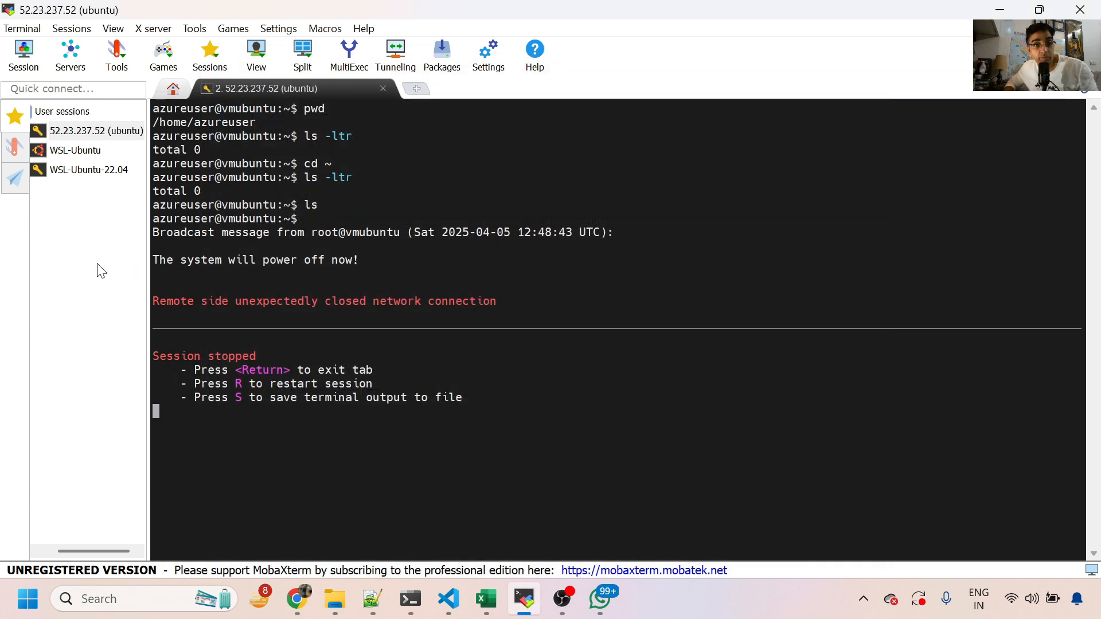
Start the edited SSH session and close the old stopped session
double_click(77, 131)
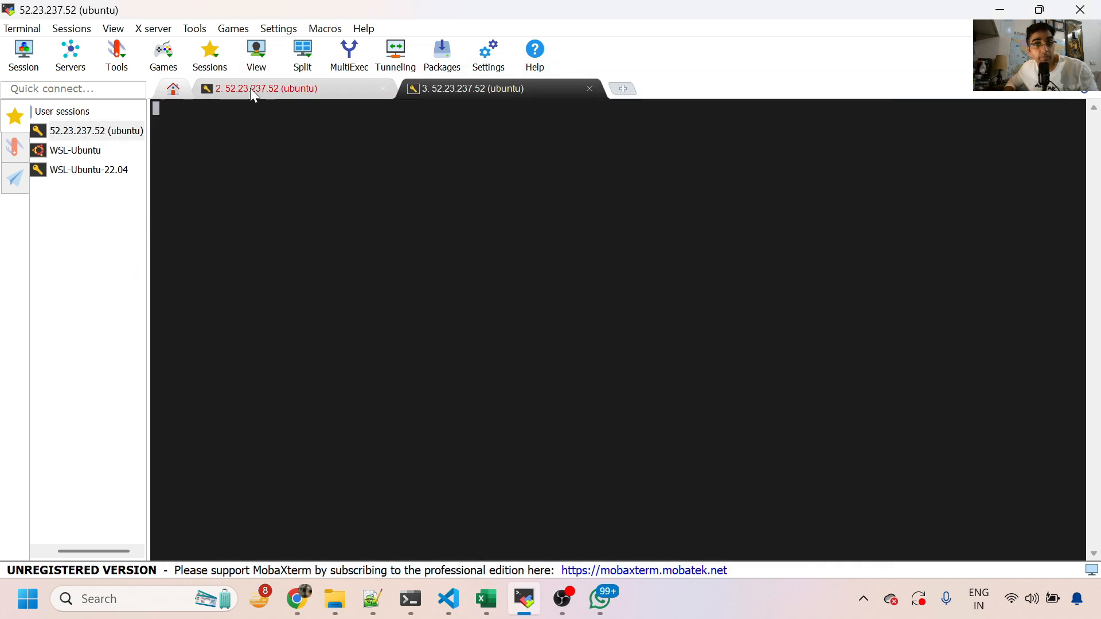
left_click(323, 86)
left_click(383, 89)
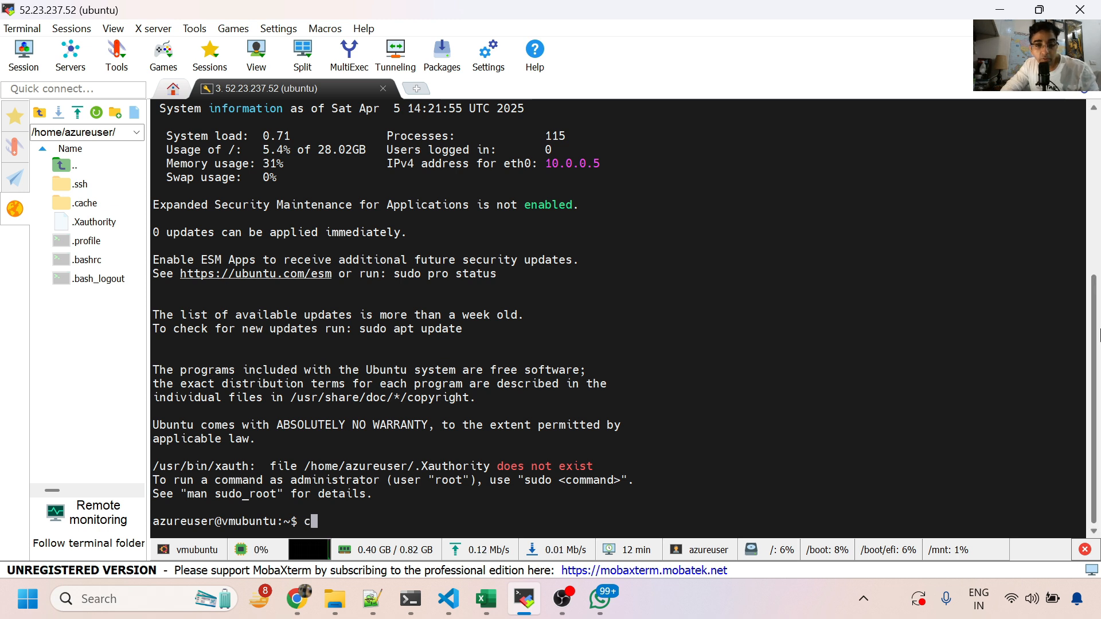
Clear the vmubuntu terminal, check the user, host name and working directory with id, hostname and pwd, and switch back to Chrome
key("Return")
type("id")
key("Return")
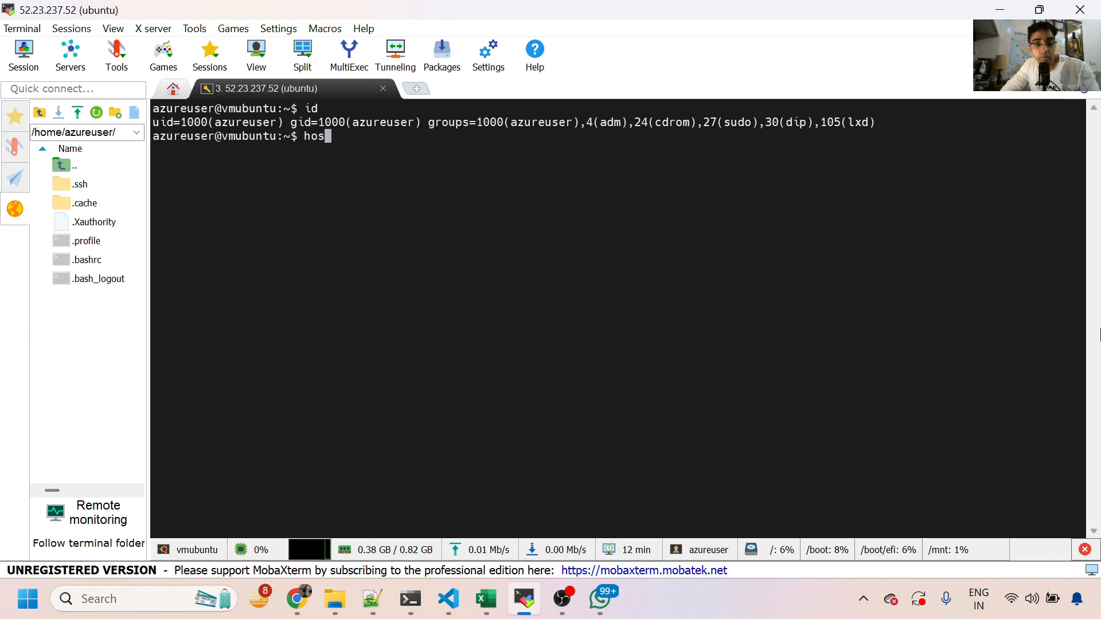
type("hostname")
key("Return")
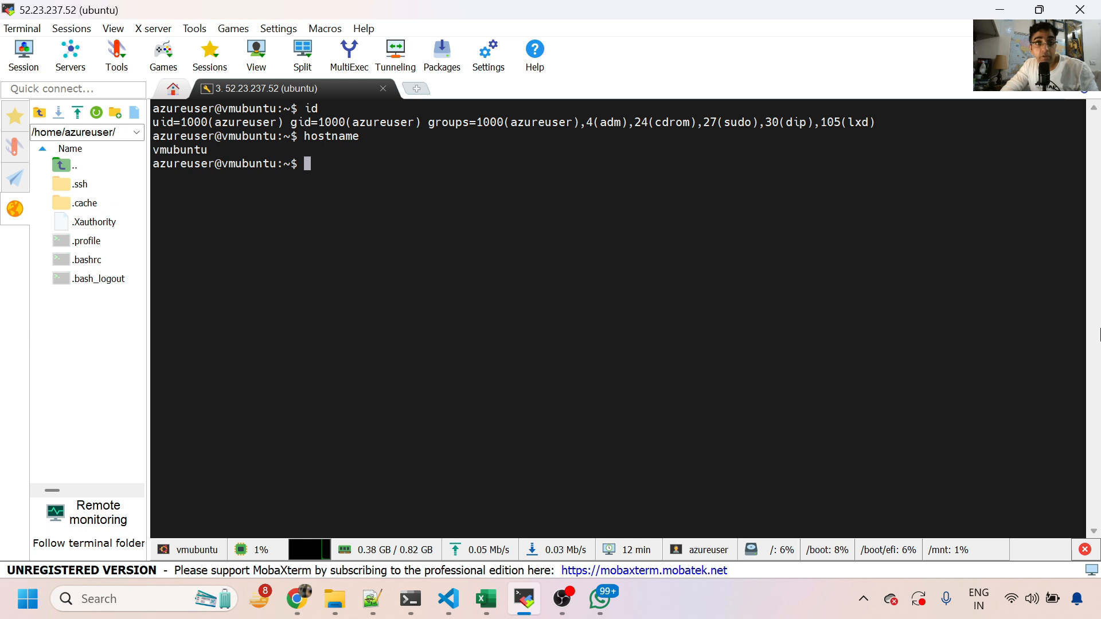
type("pw")
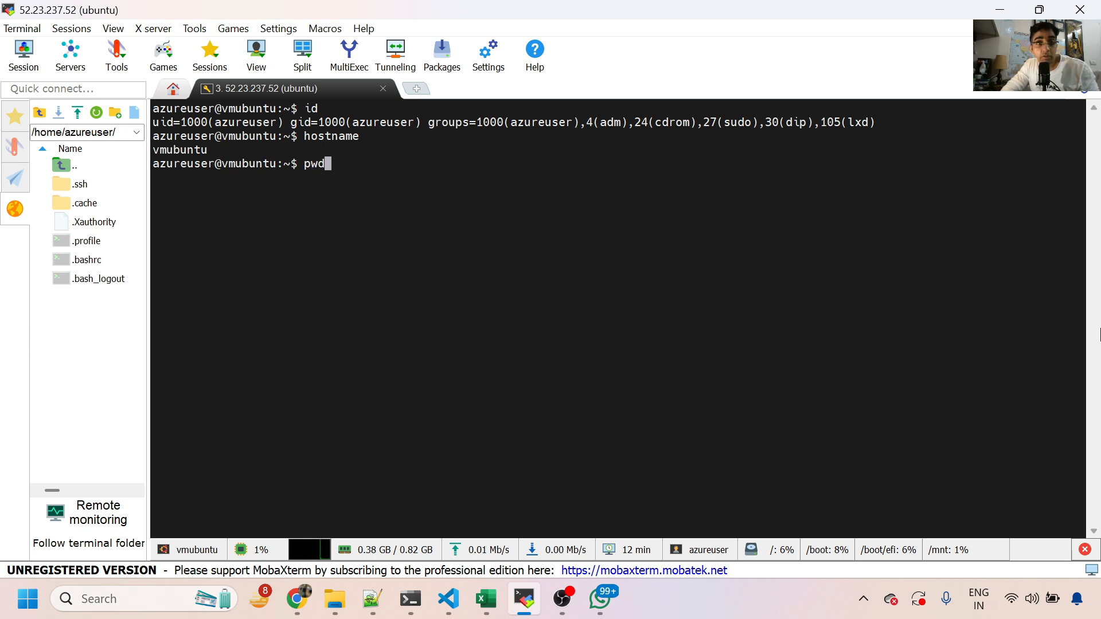
type("d")
key("Return")
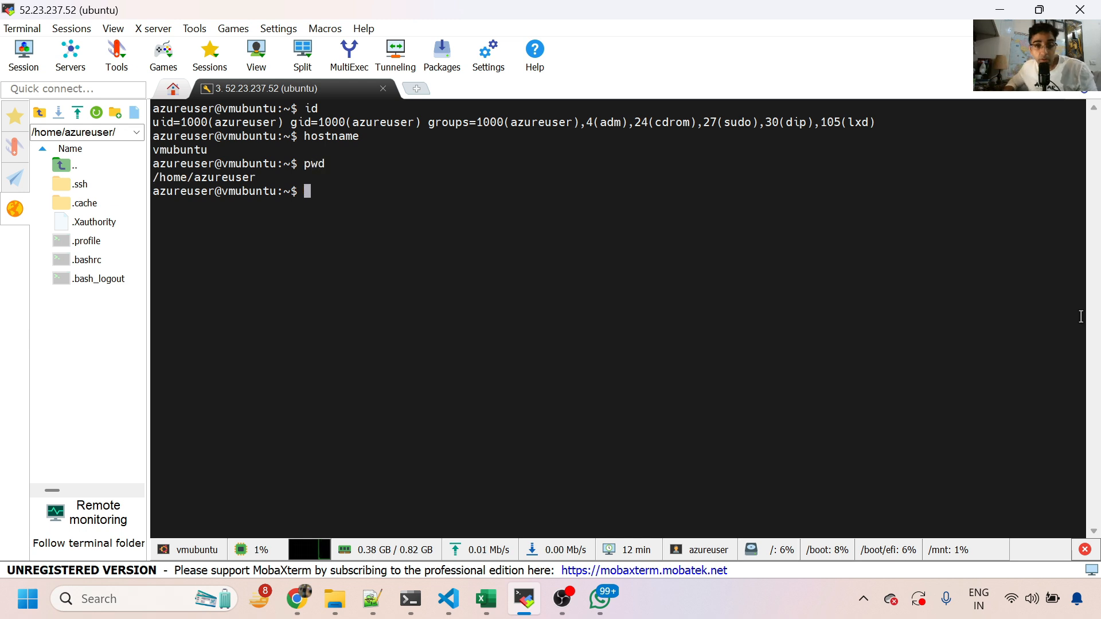
left_click(297, 600)
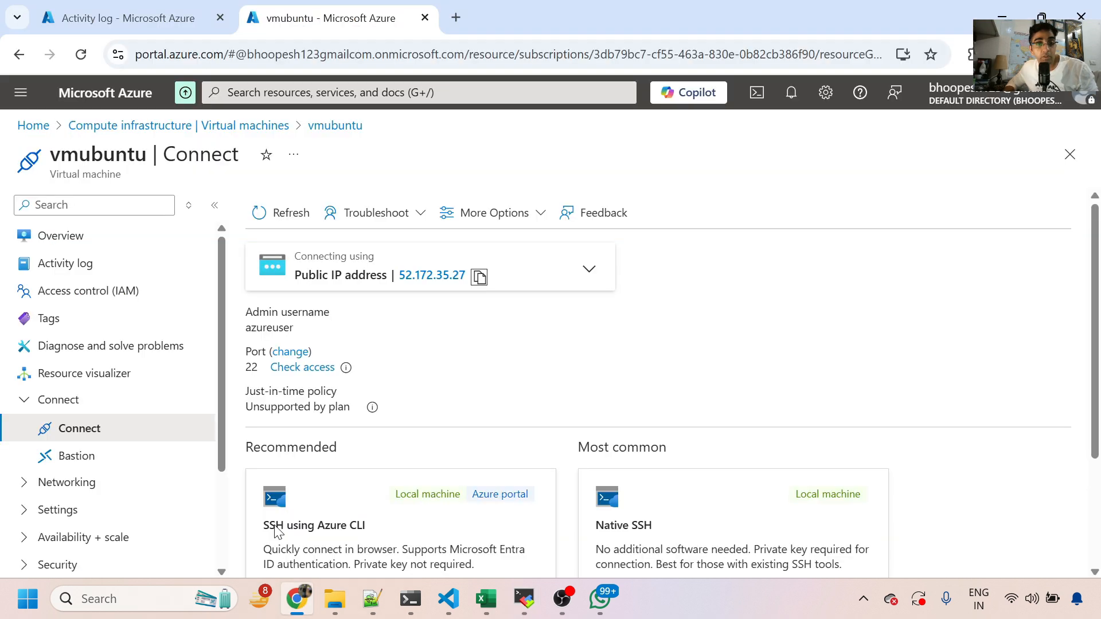
Open vmubuntu from the virtual machines list and stop it, agreeing to the deallocation
left_click(228, 129)
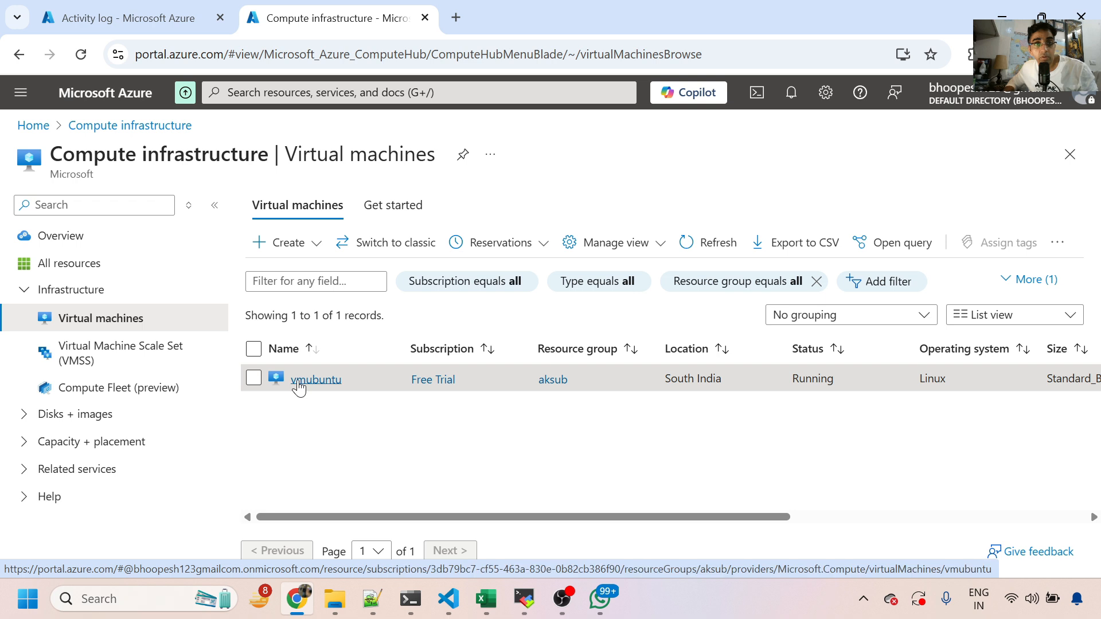
left_click(299, 388)
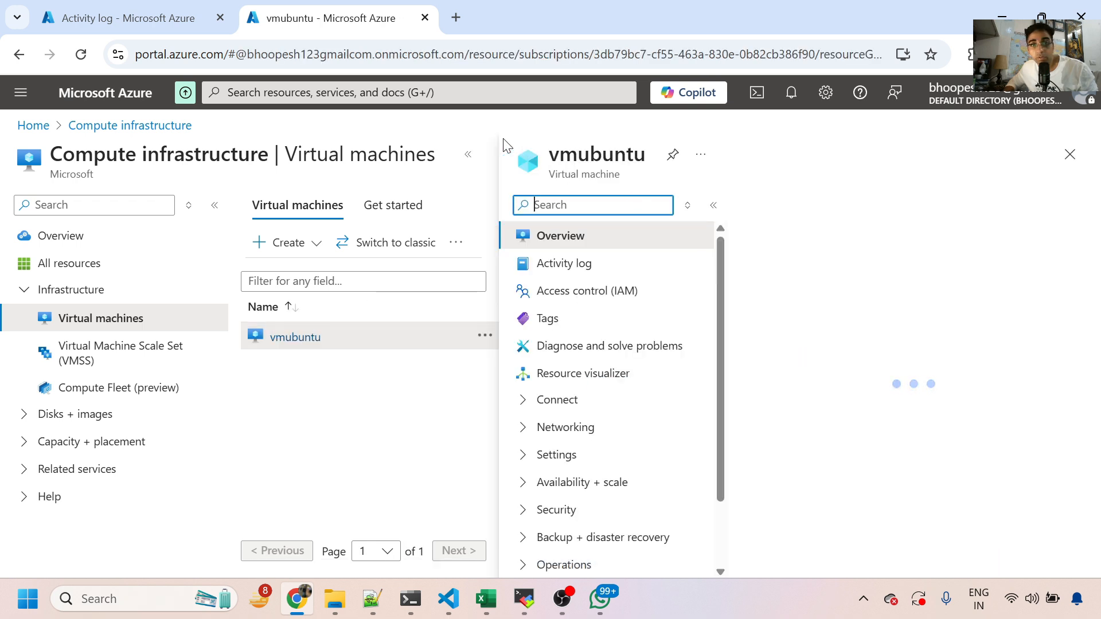
left_click(492, 241)
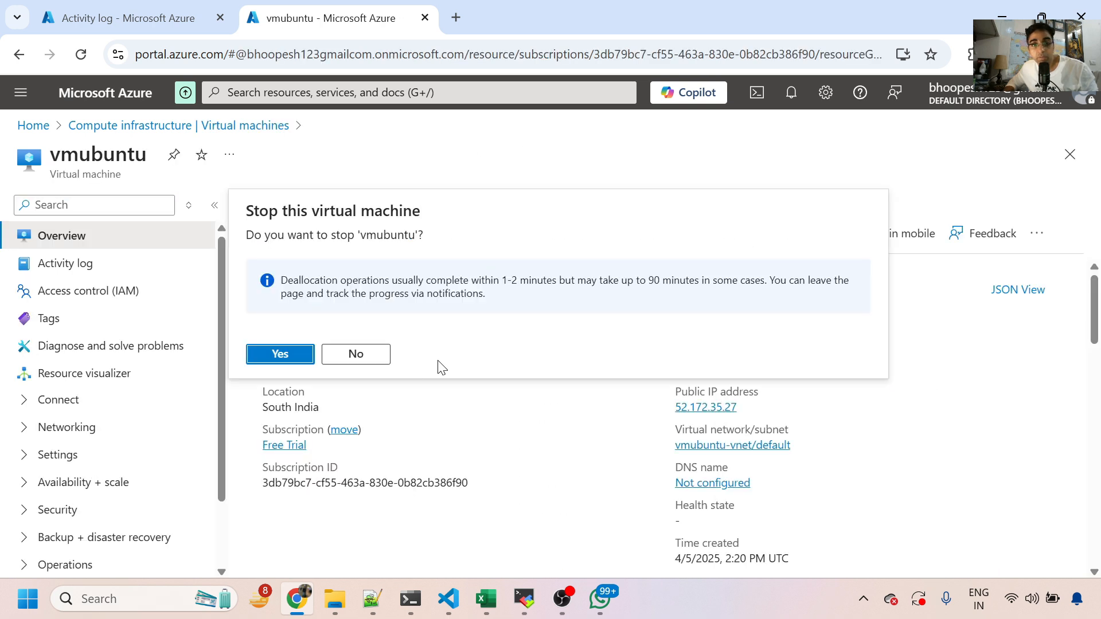
left_click(306, 358)
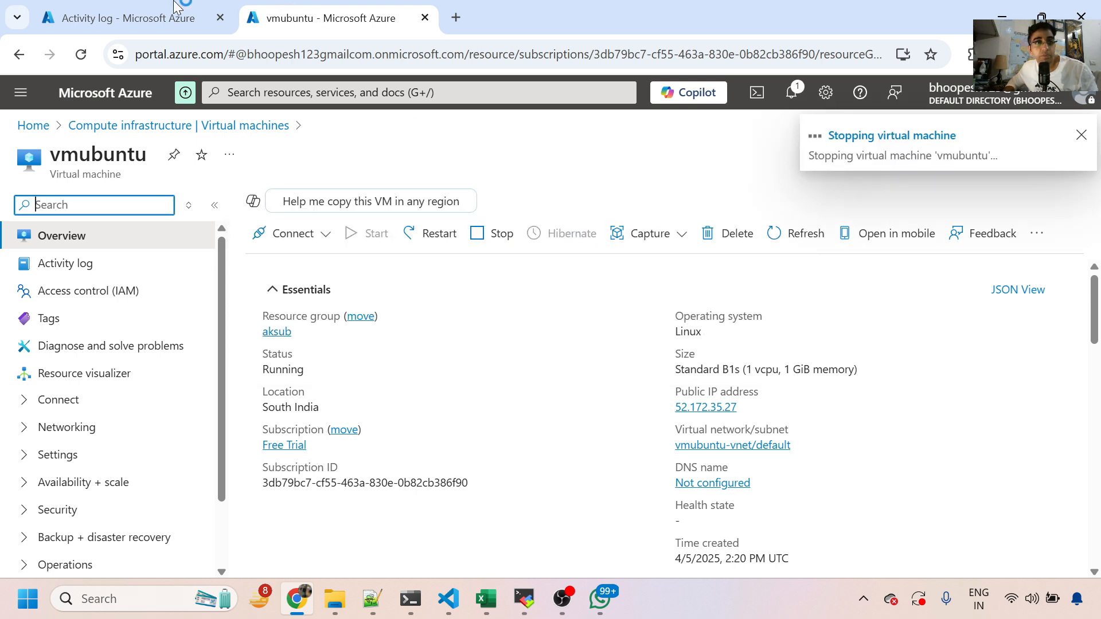
Switch to the activity log page, go to the virtual machines service and start creating a new Azure virtual machine
left_click(189, 19)
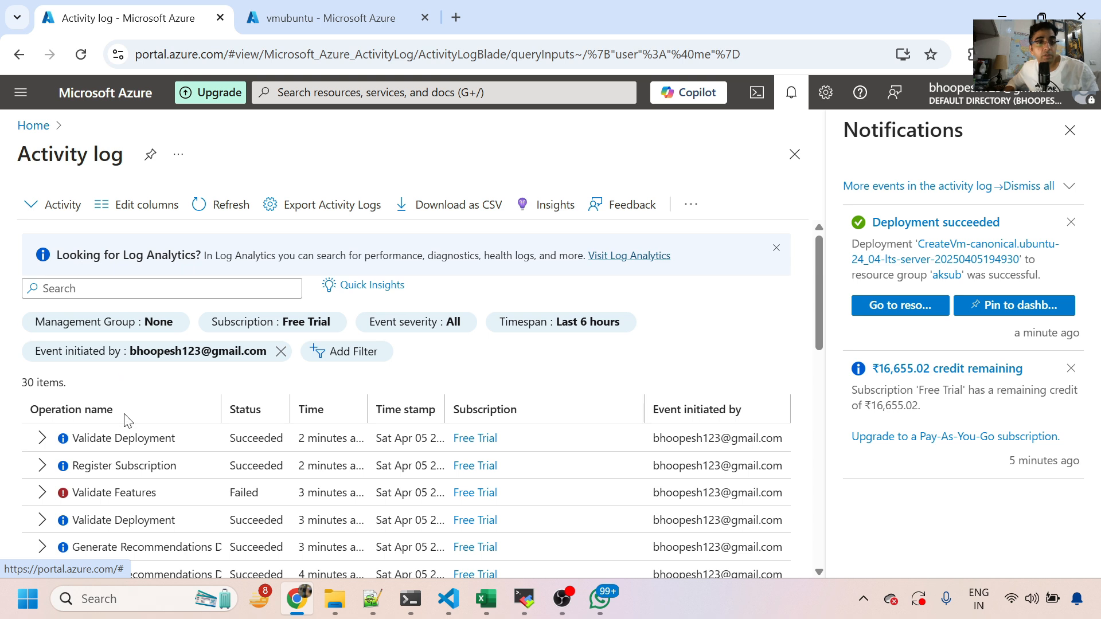
scroll(127, 420, "down", 1)
scroll(135, 422, "up", 1)
left_click(280, 90)
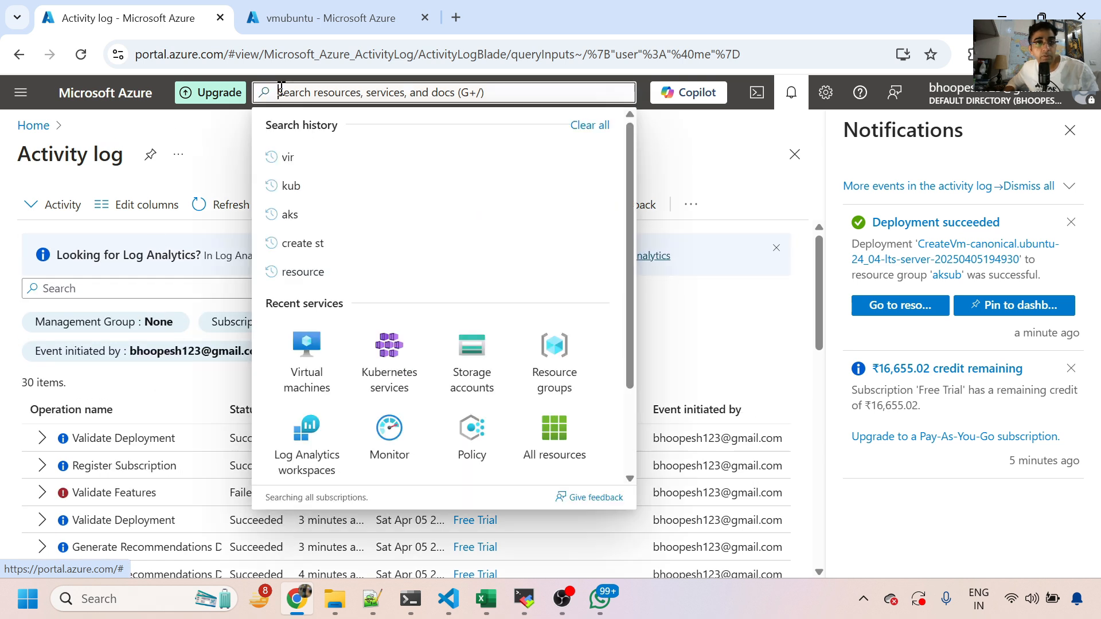
left_click(317, 366)
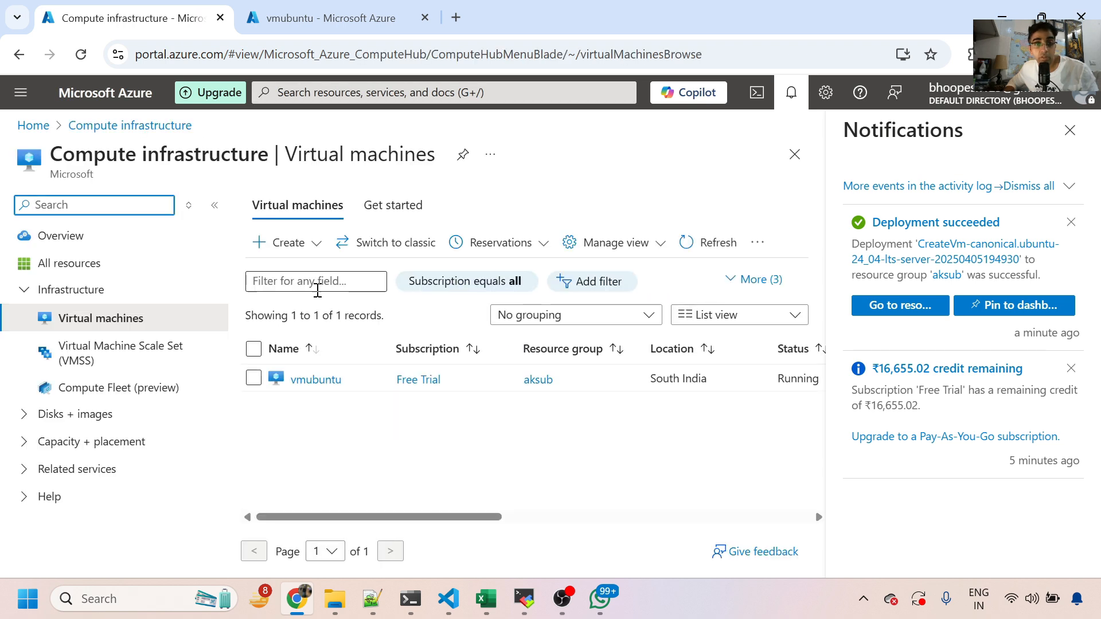
left_click(308, 242)
left_click(330, 277)
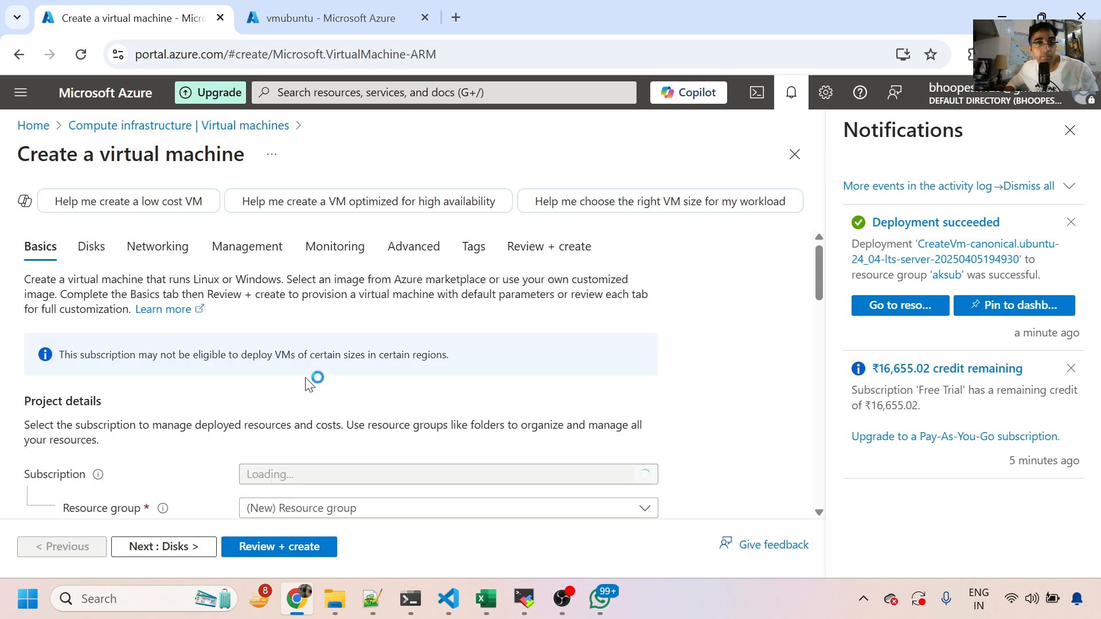
Name the virtual machine vmwindows and choose the Windows Server 2019 Datacenter - x64 Gen2 image
scroll(316, 378, "down", 3)
left_click(296, 414)
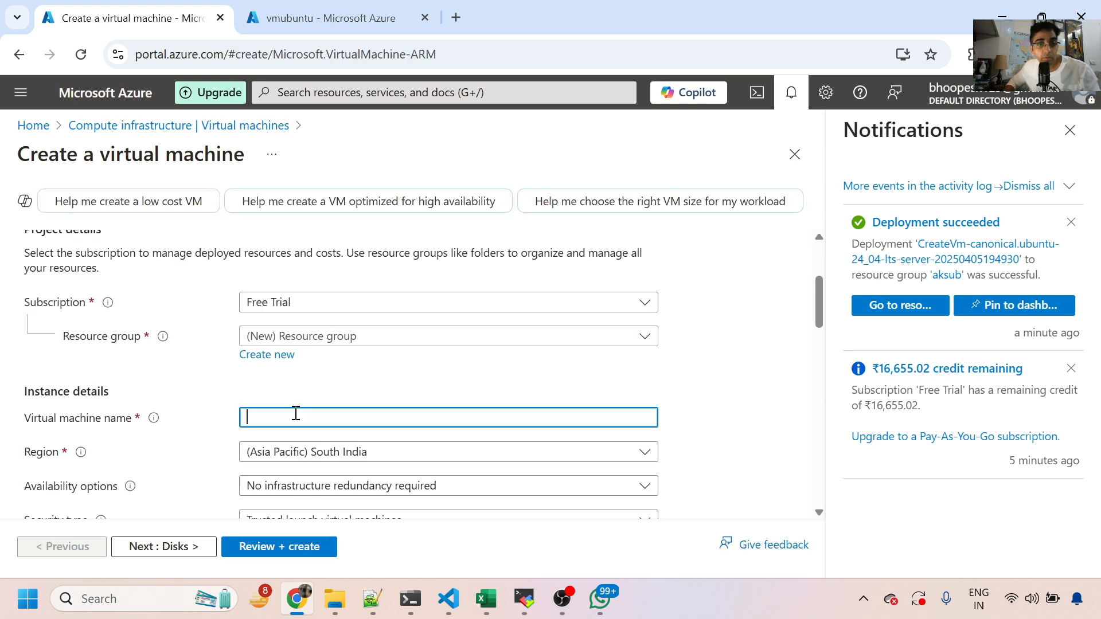
type("vmw")
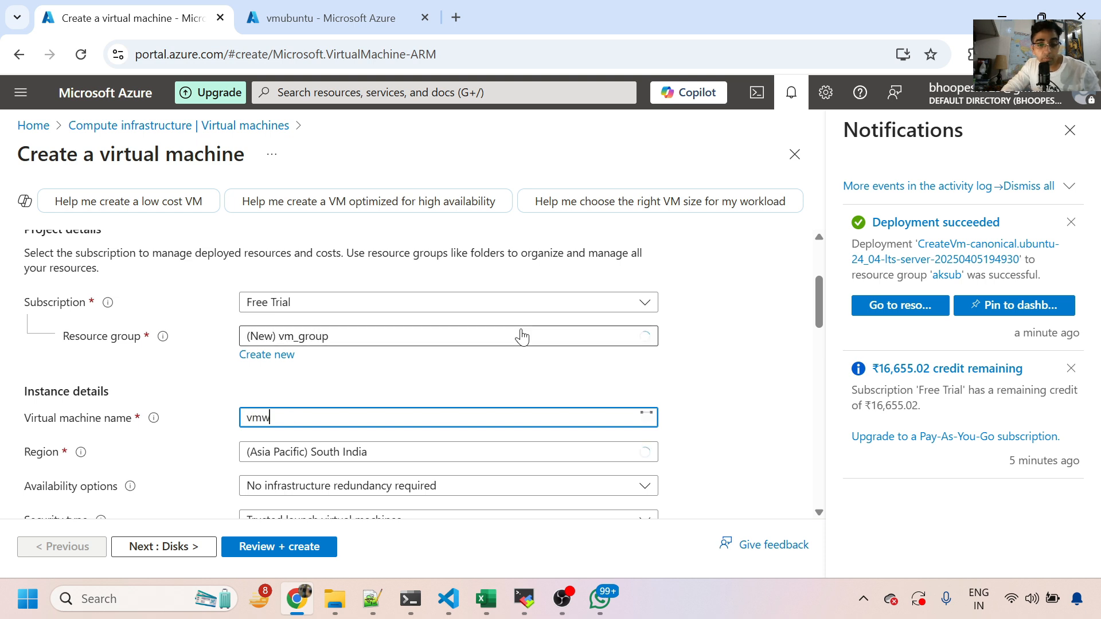
type("indows")
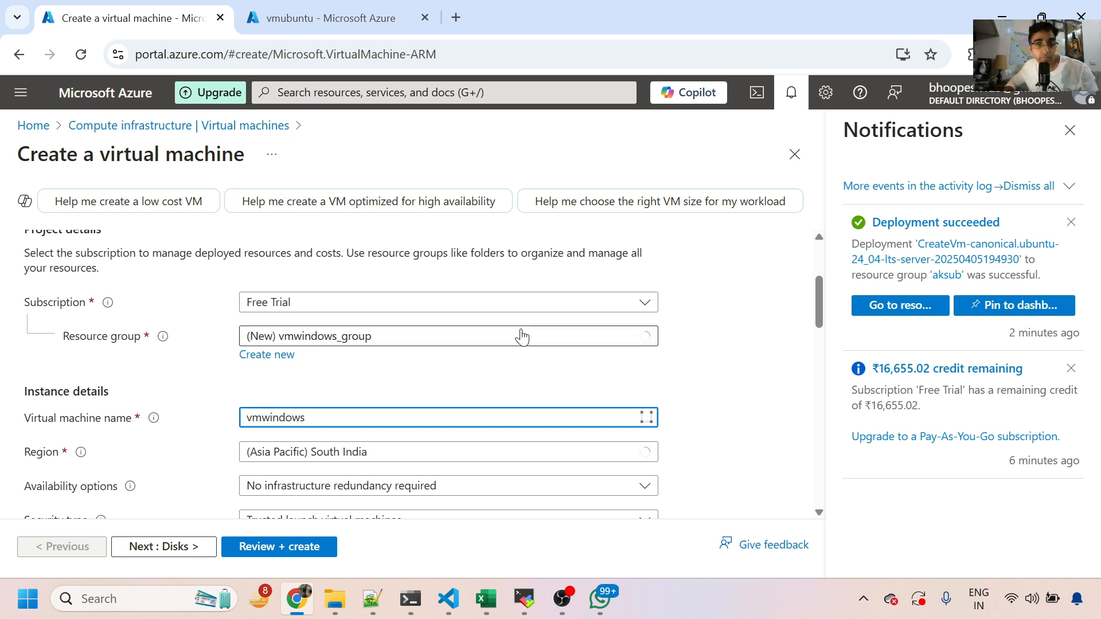
scroll(481, 405, "down", 3)
scroll(342, 396, "down", 2)
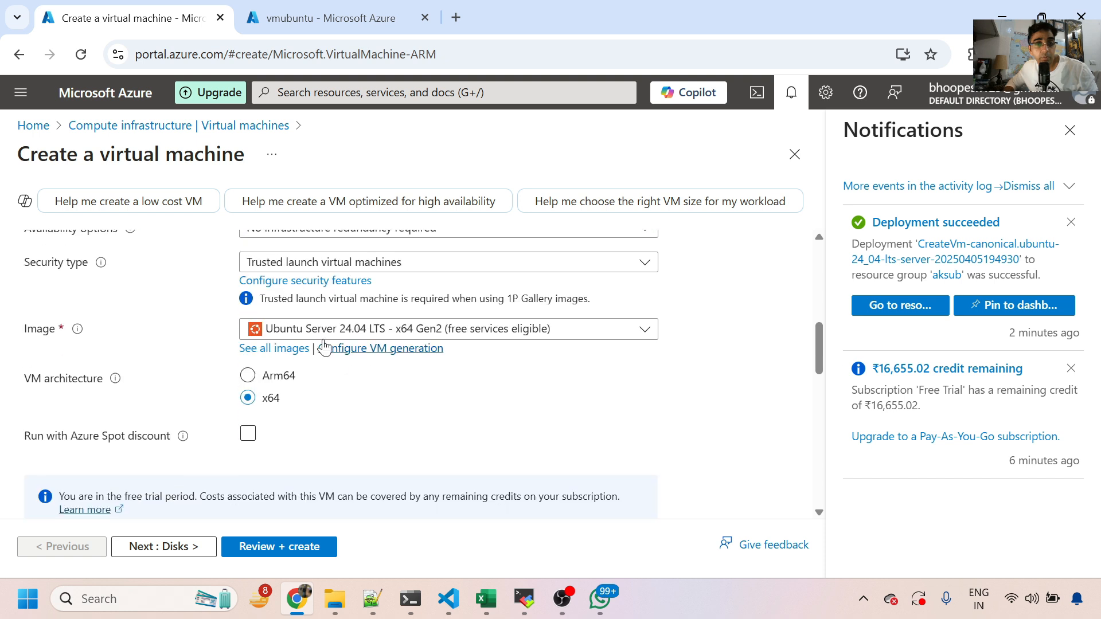
left_click(322, 334)
left_click(318, 446)
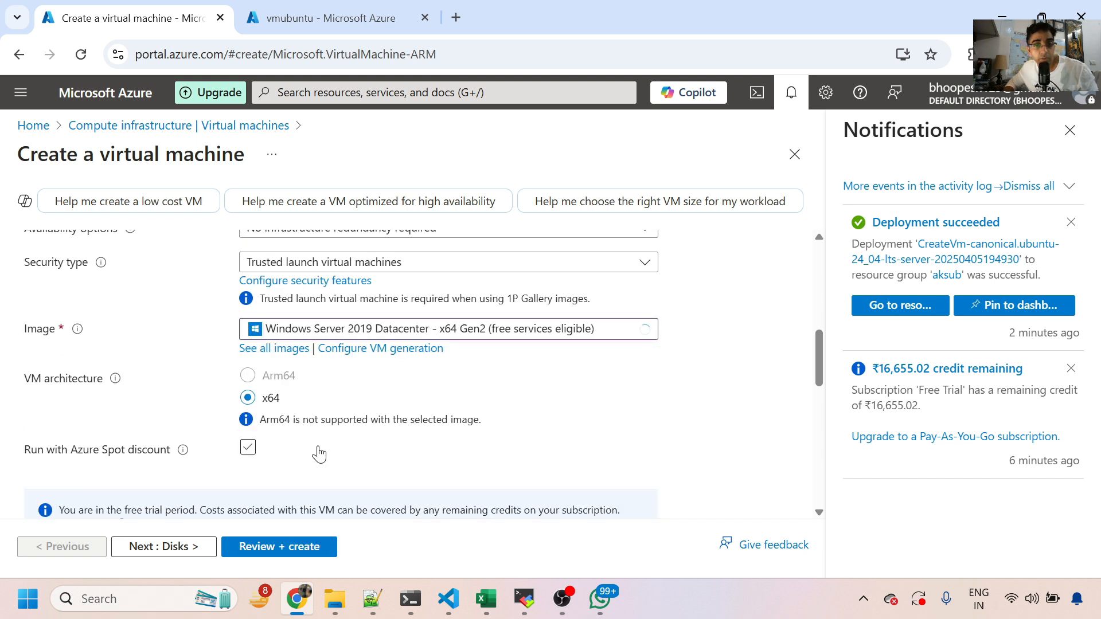
Set the administrator username to grafana, then enter and confirm the administrator account password
scroll(319, 453, "down", 8)
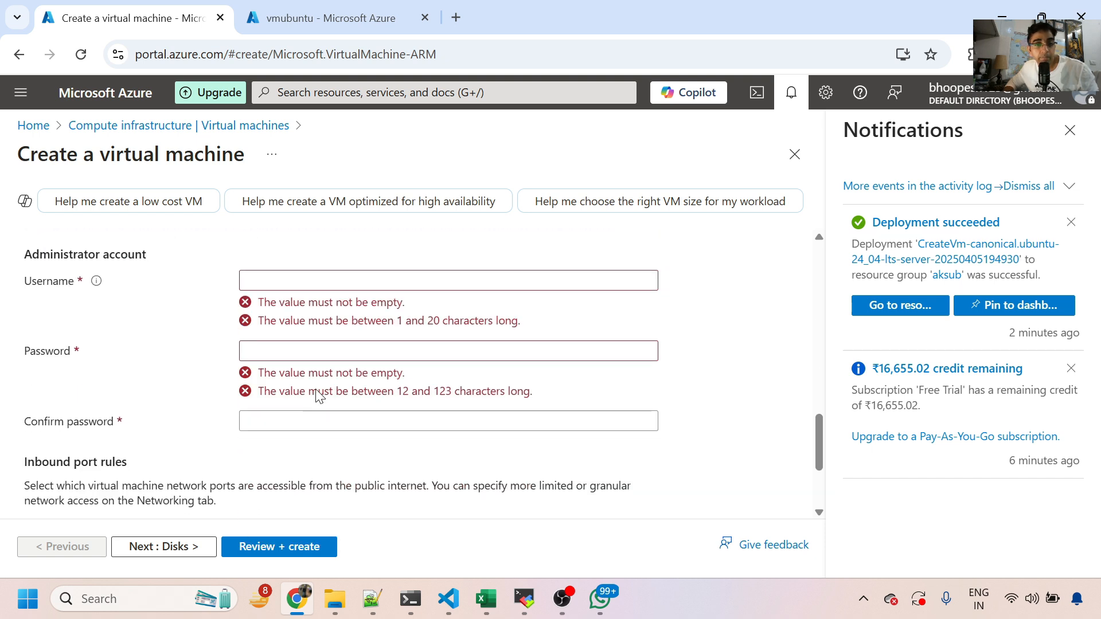
left_click(304, 276)
type("grafana")
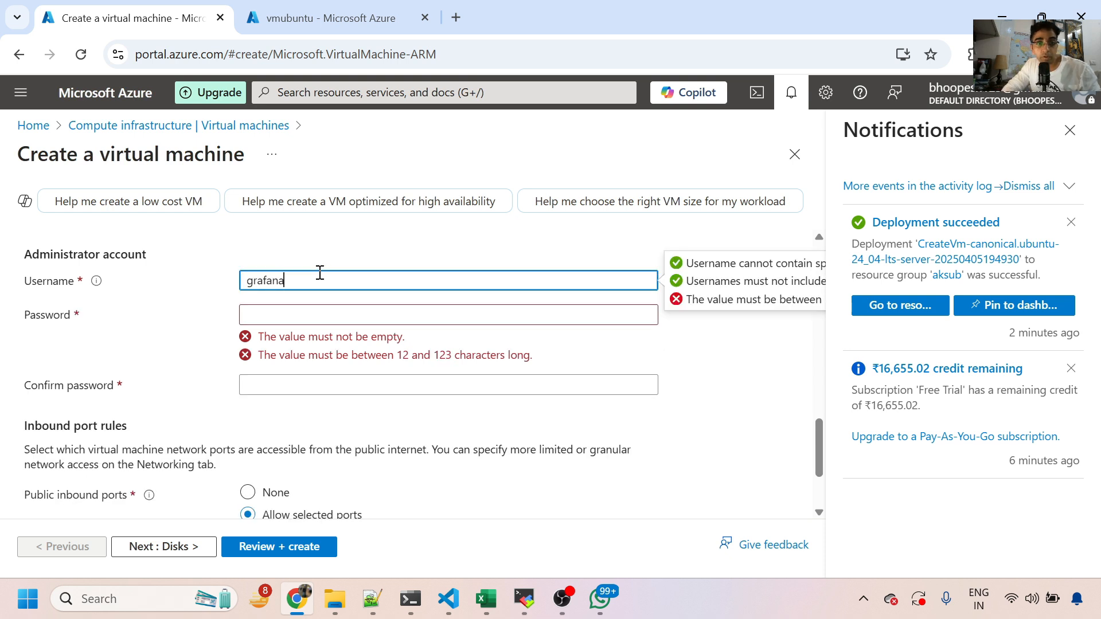
key("Tab")
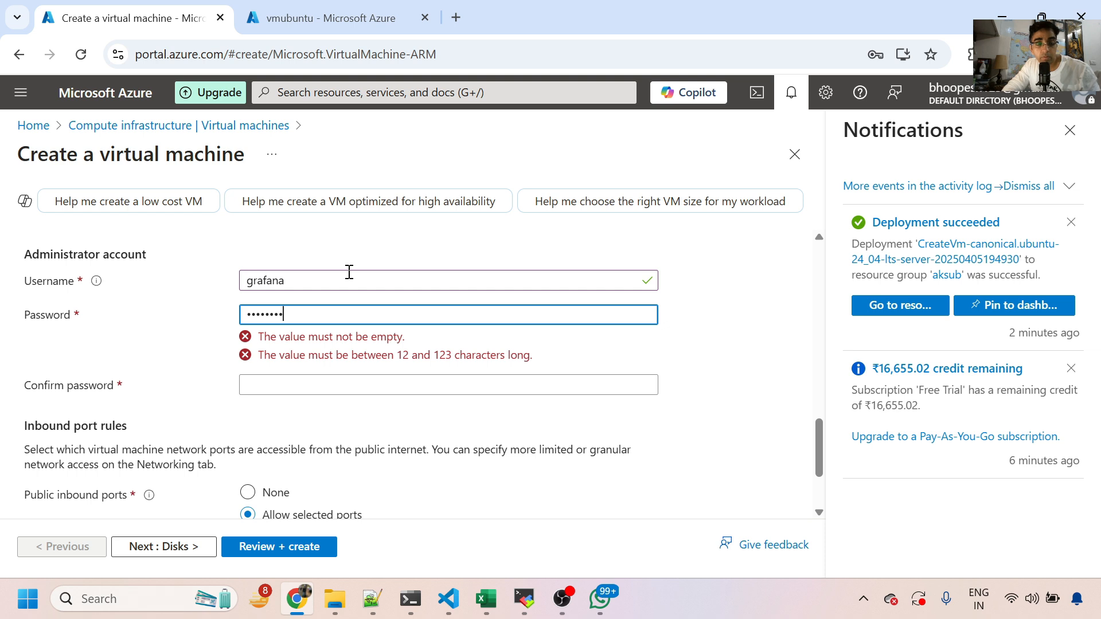
key("Tab")
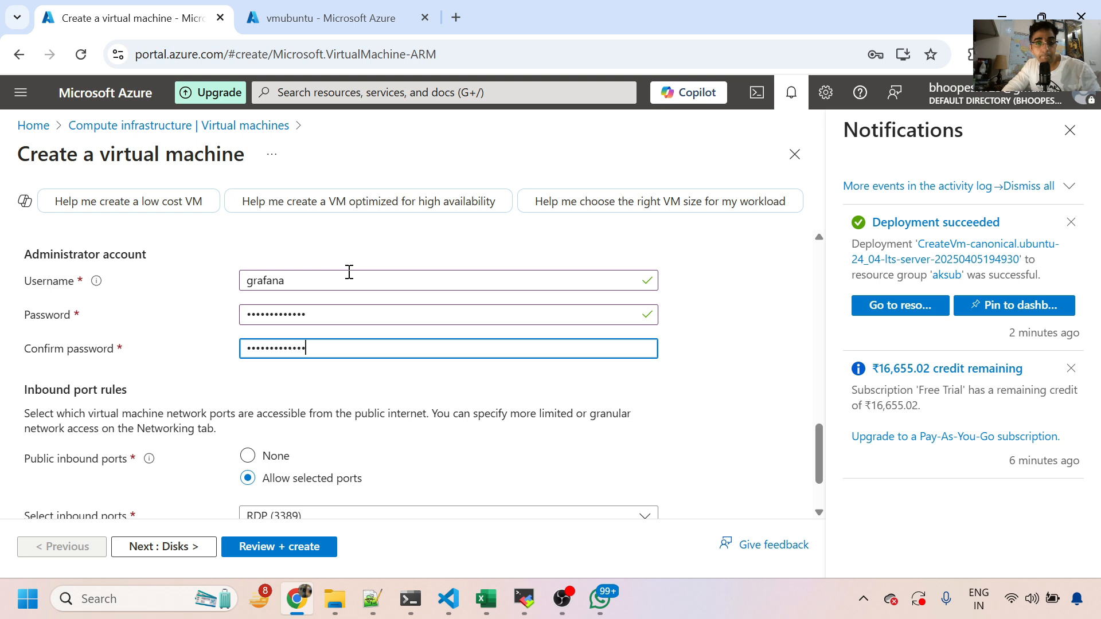
Keep RDP (3389) as the inbound port, submit the vmwindows settings for review and close the notifications
scroll(322, 489, "down", 2)
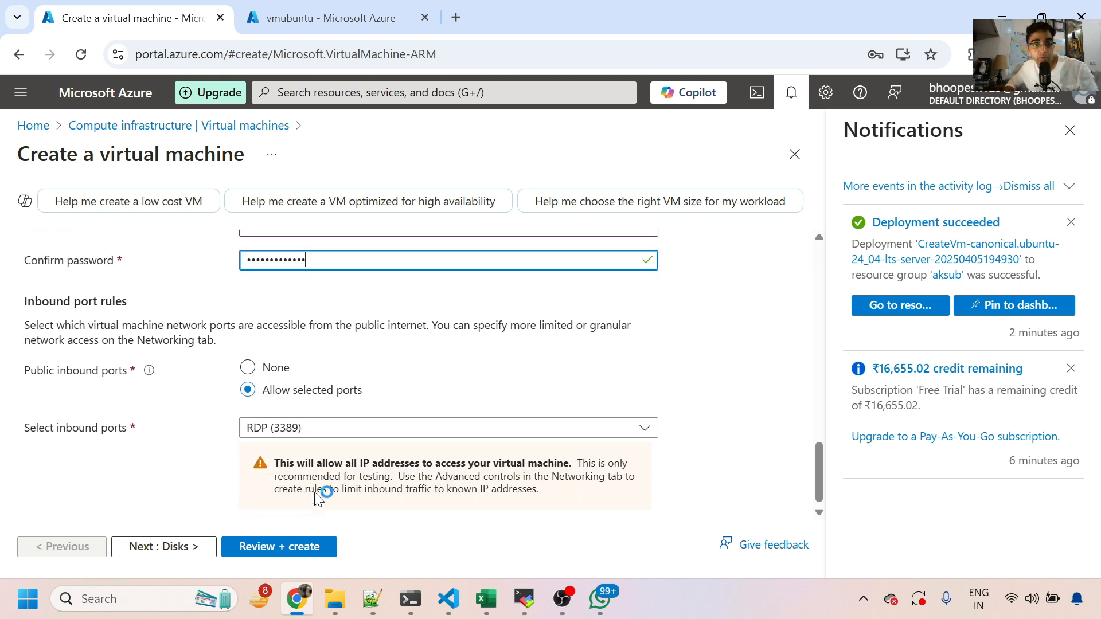
left_click(289, 548)
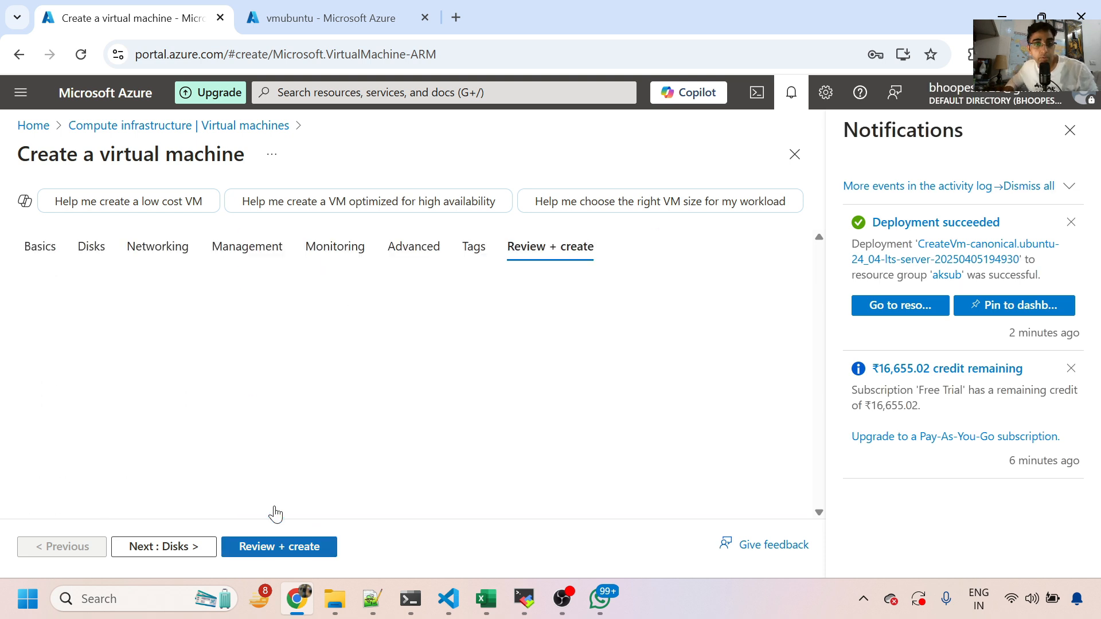
left_click(1077, 128)
Reload the vmubuntu page and delete the virtual machine together with its OS disk, acknowledging the deletion
left_click(310, 16)
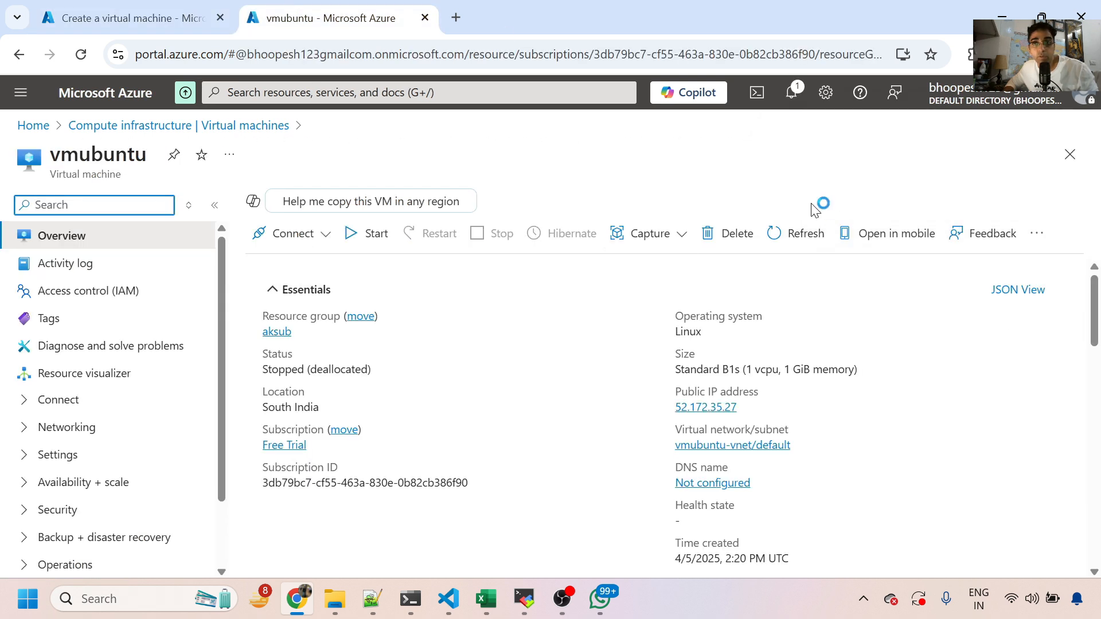
left_click(81, 55)
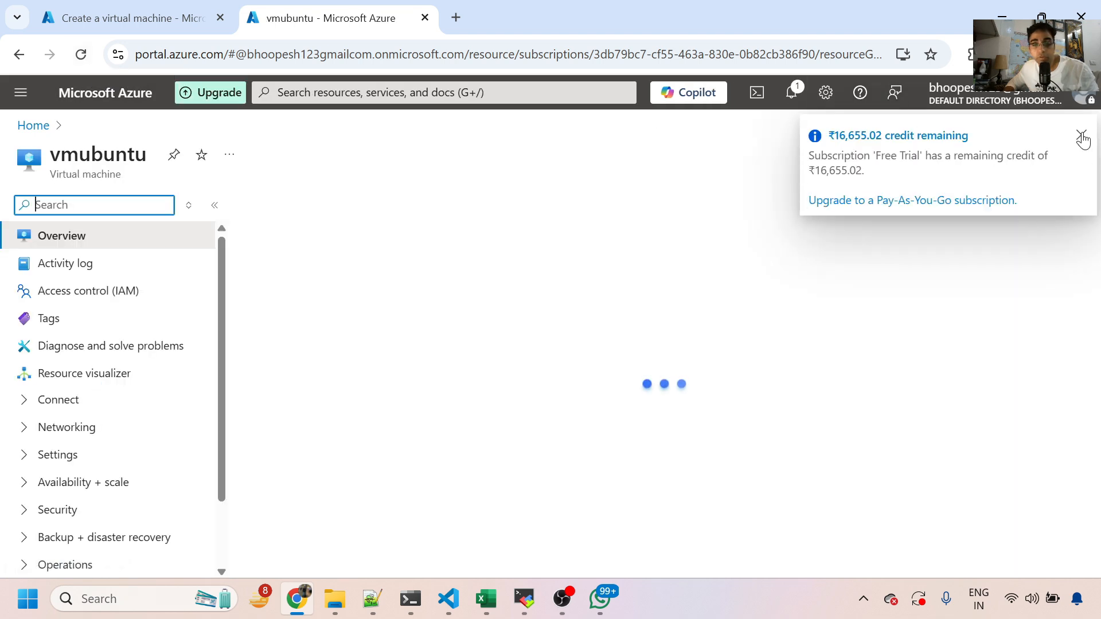
left_click(1081, 137)
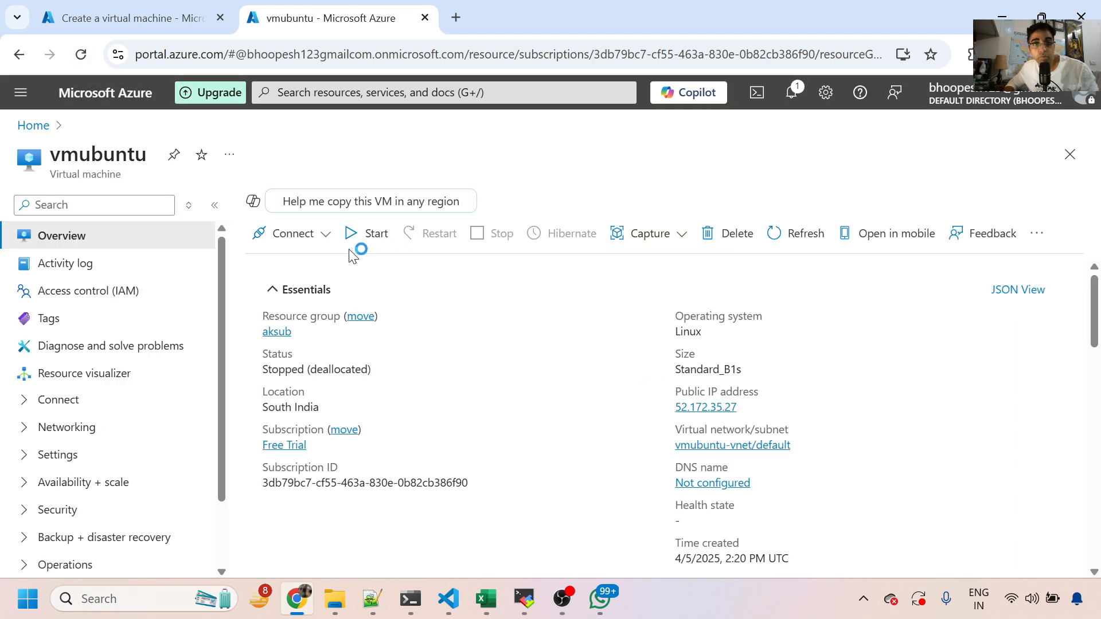
left_click(739, 235)
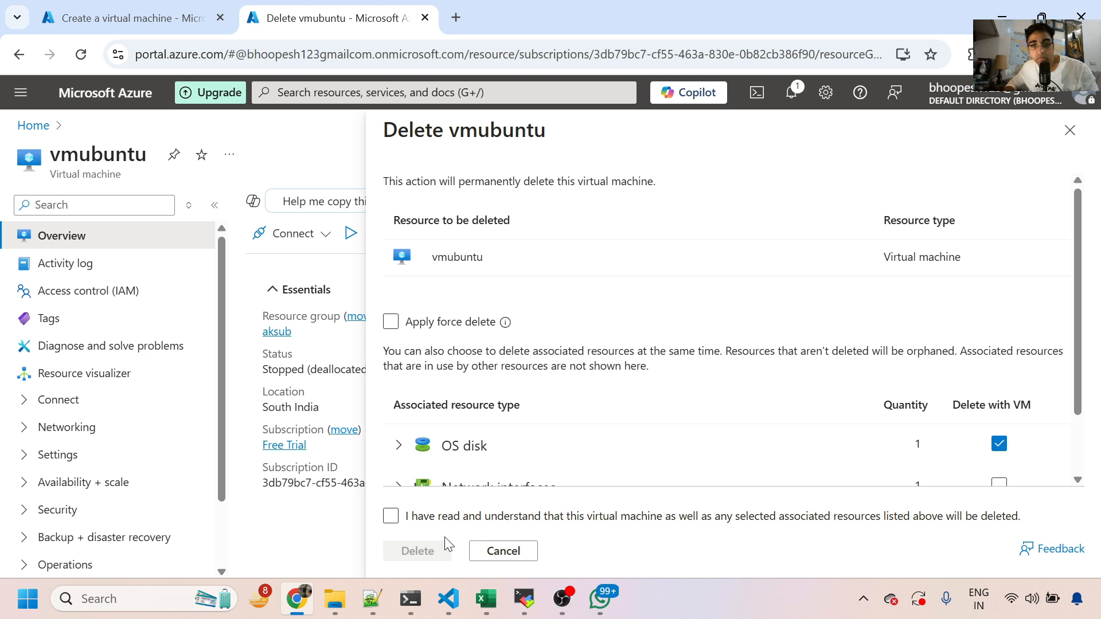
left_click(401, 518)
left_click(417, 552)
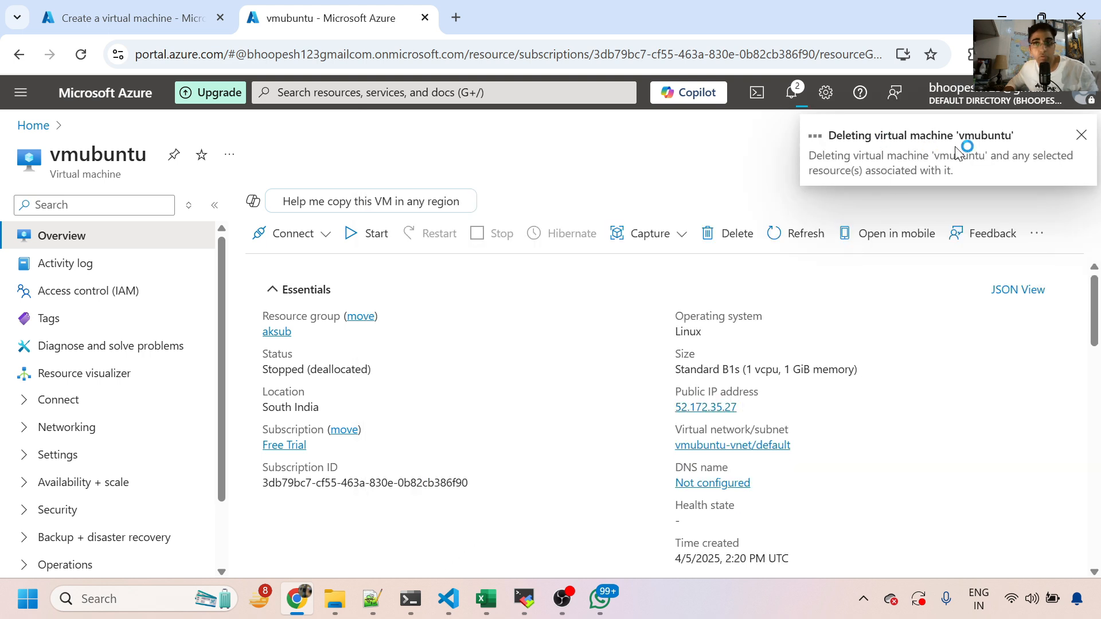
Return to the reviewed vmwindows configuration and create the virtual machine
left_click(72, 9)
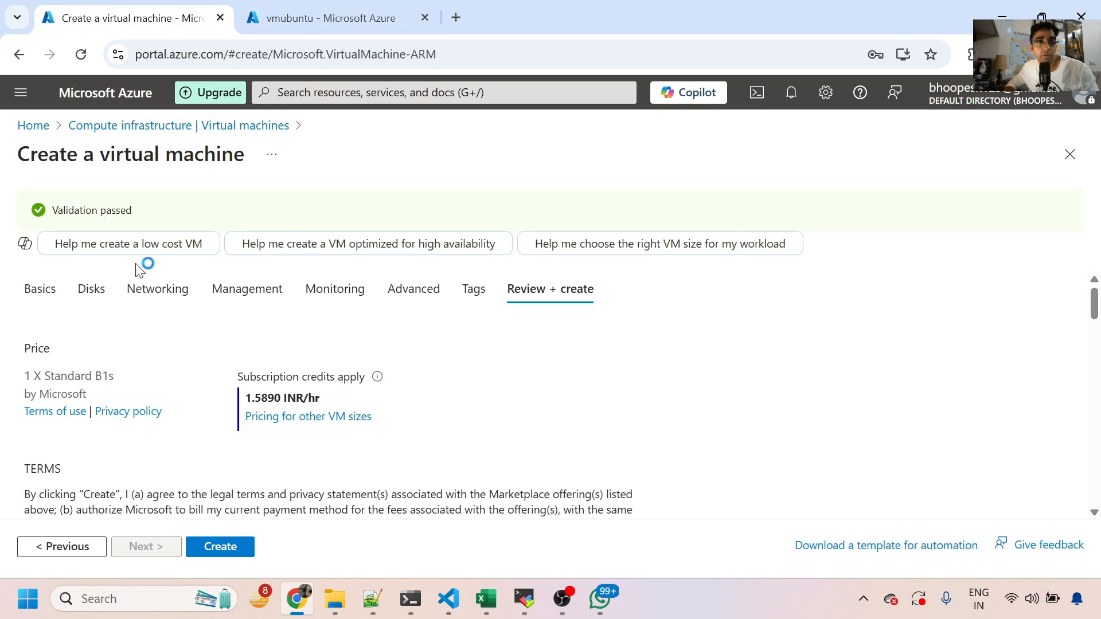
left_click(230, 547)
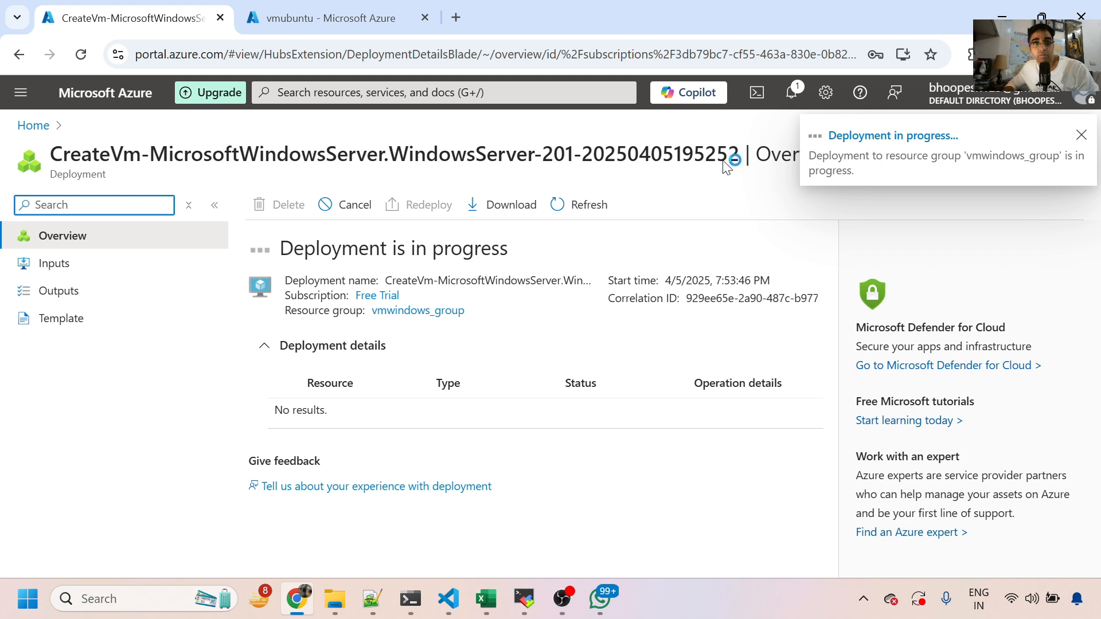
Go from the vmubuntu page to the virtual machines list and refresh it to check which machines remain
left_click(398, 7)
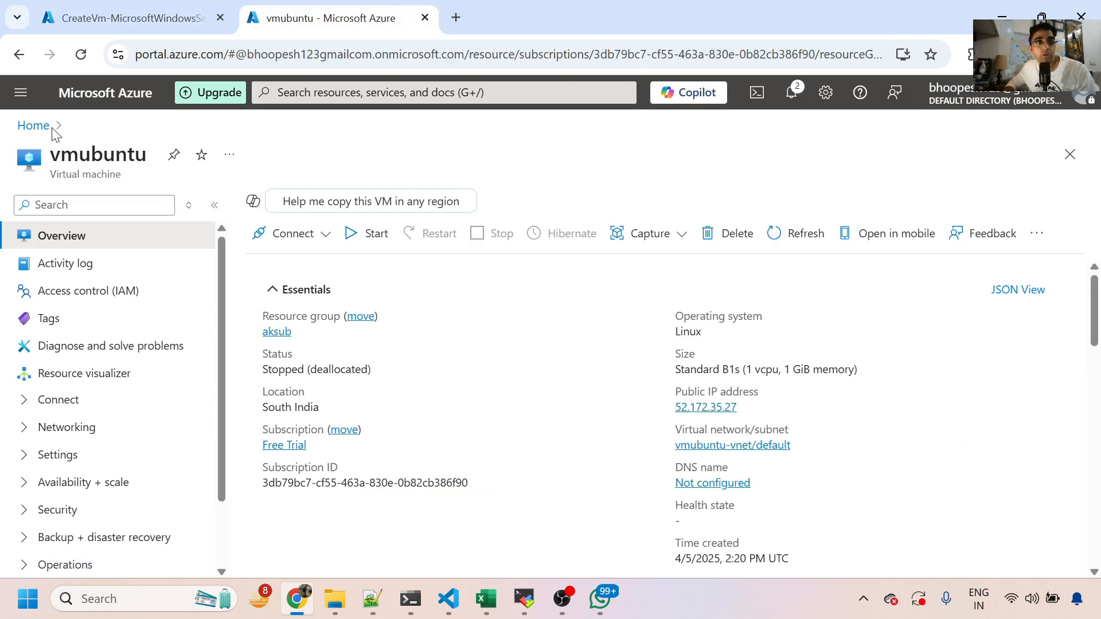
left_click(33, 125)
left_click(228, 197)
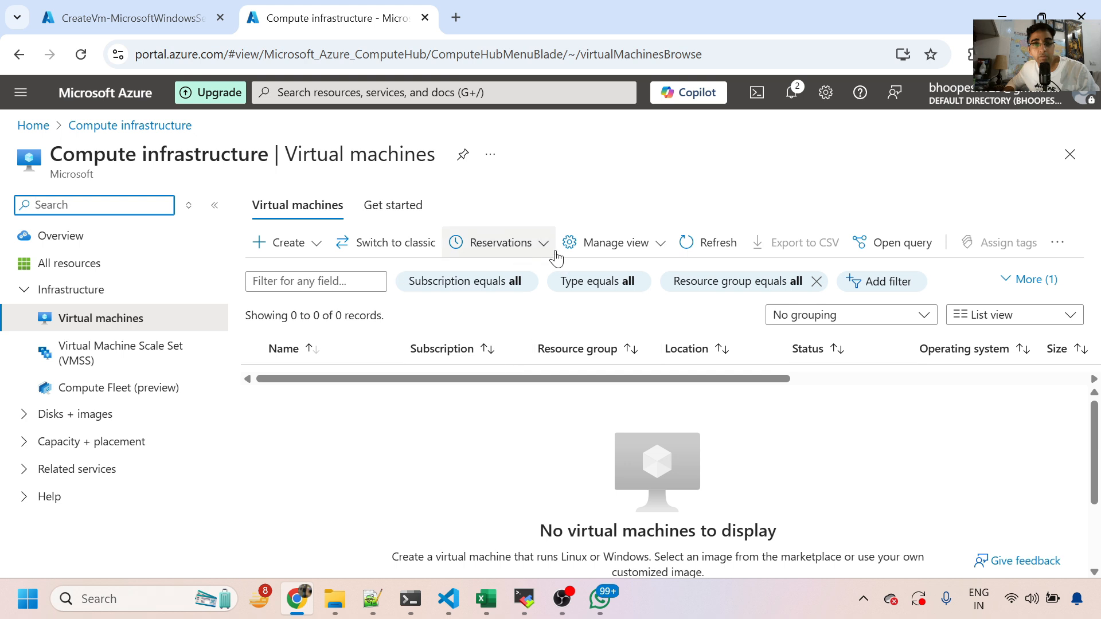
left_click(685, 245)
Reload the vmwindows deployment page and examine the resources in the vmwindows_group resource group
left_click(205, 8)
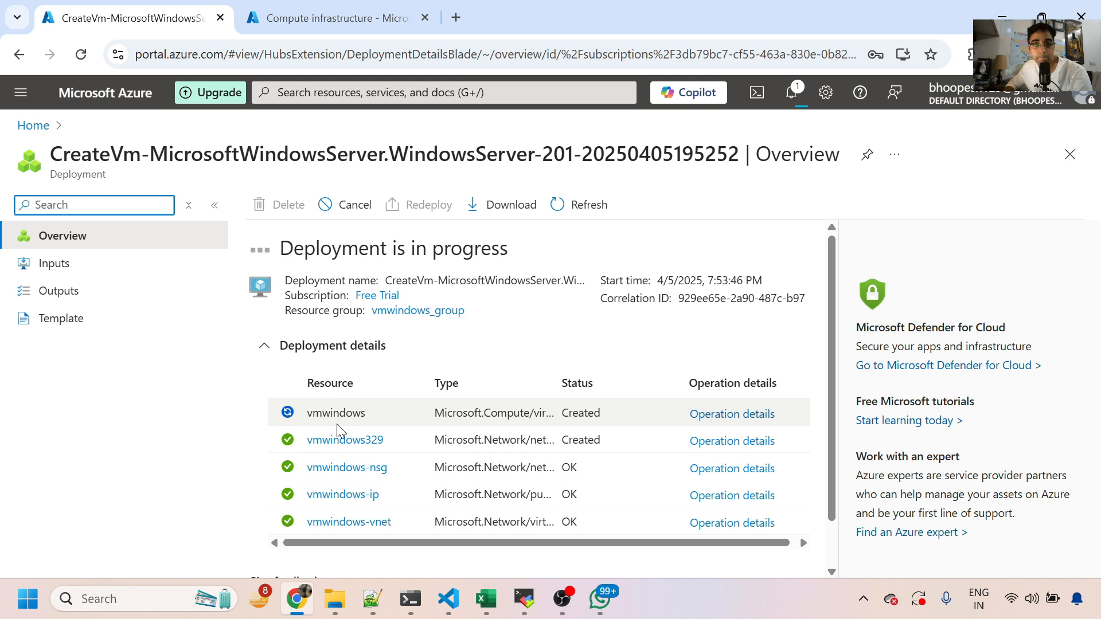
left_click(78, 55)
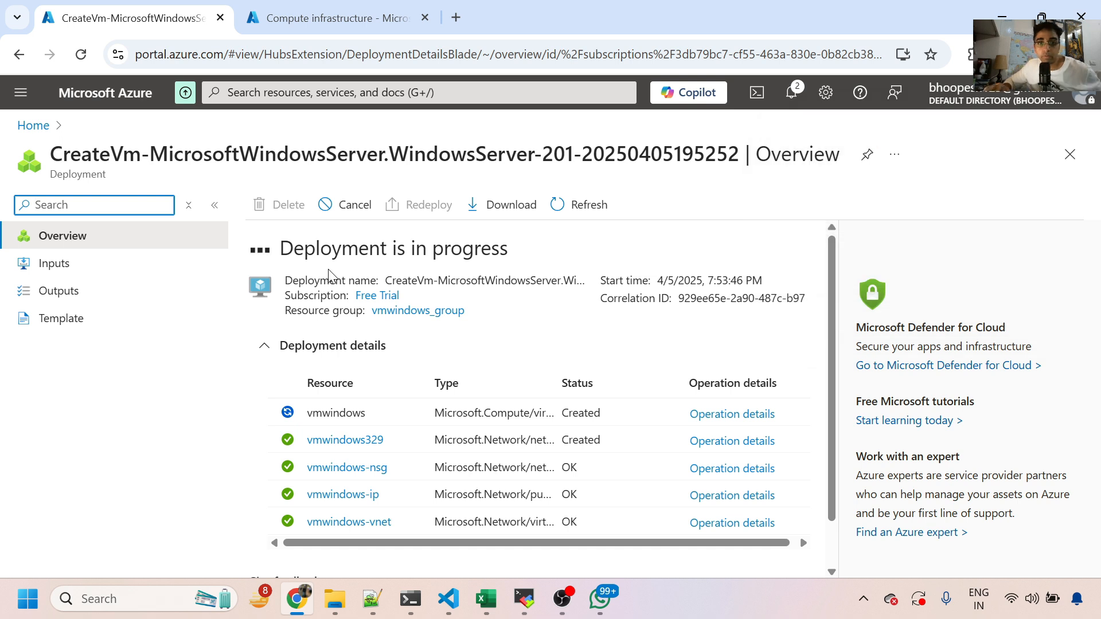
left_click(414, 311)
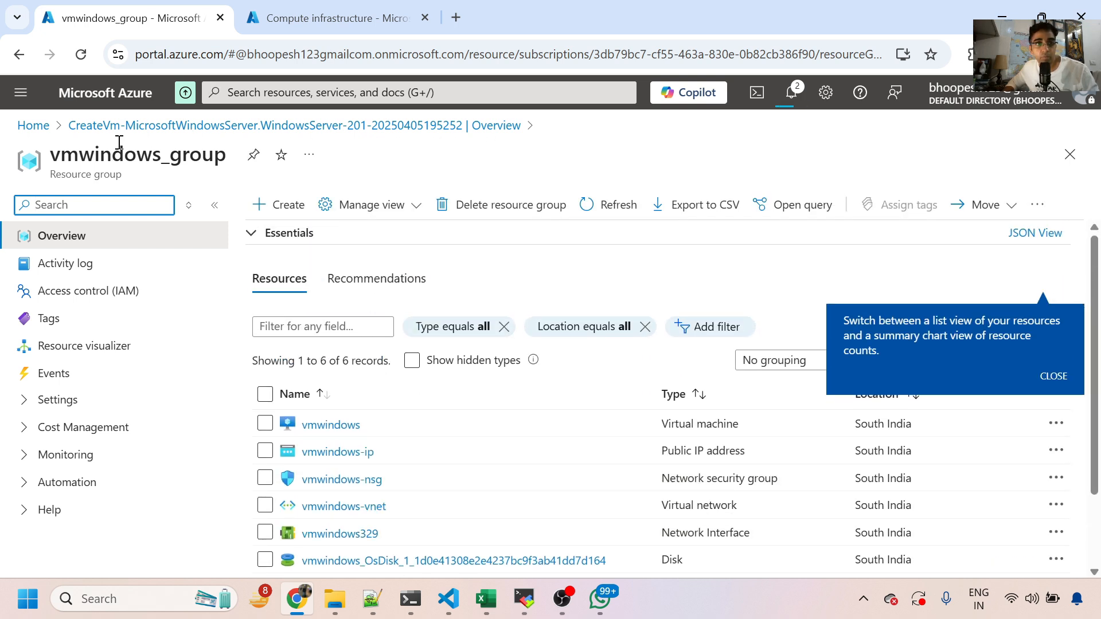
scroll(410, 473, "down", 2)
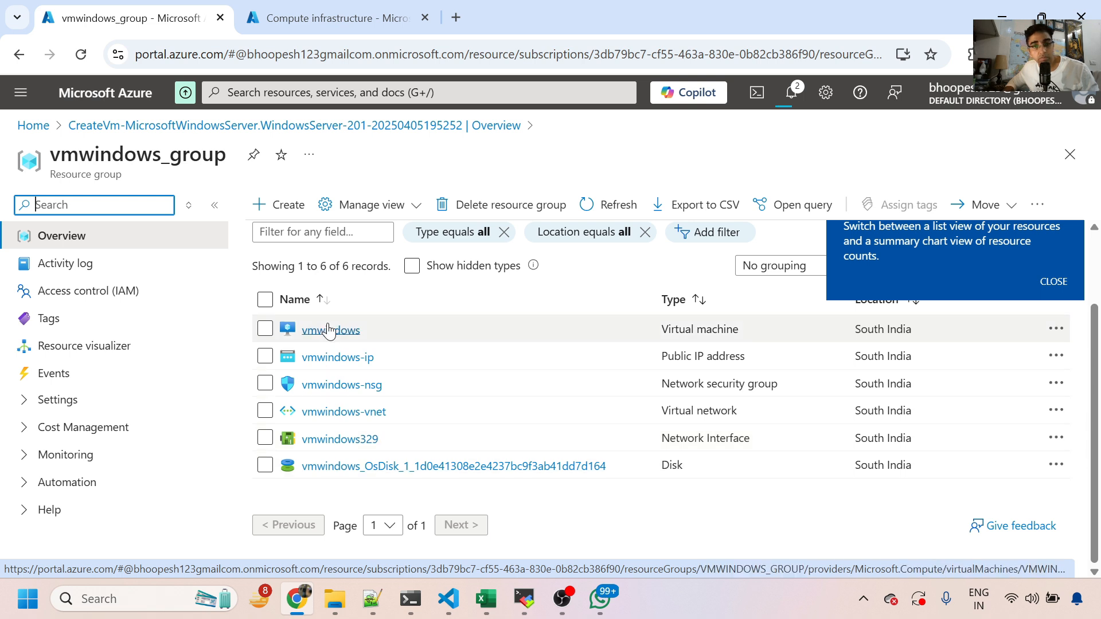
Check the status of vmwindows in the virtual machines list and view the deployment notifications
left_click(33, 126)
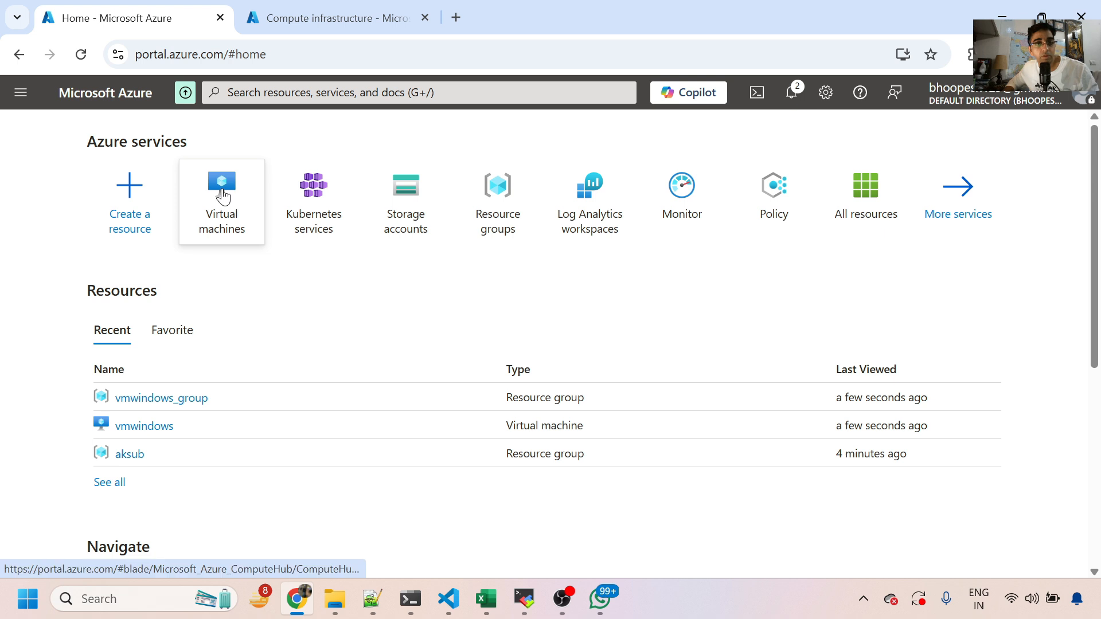
left_click(222, 195)
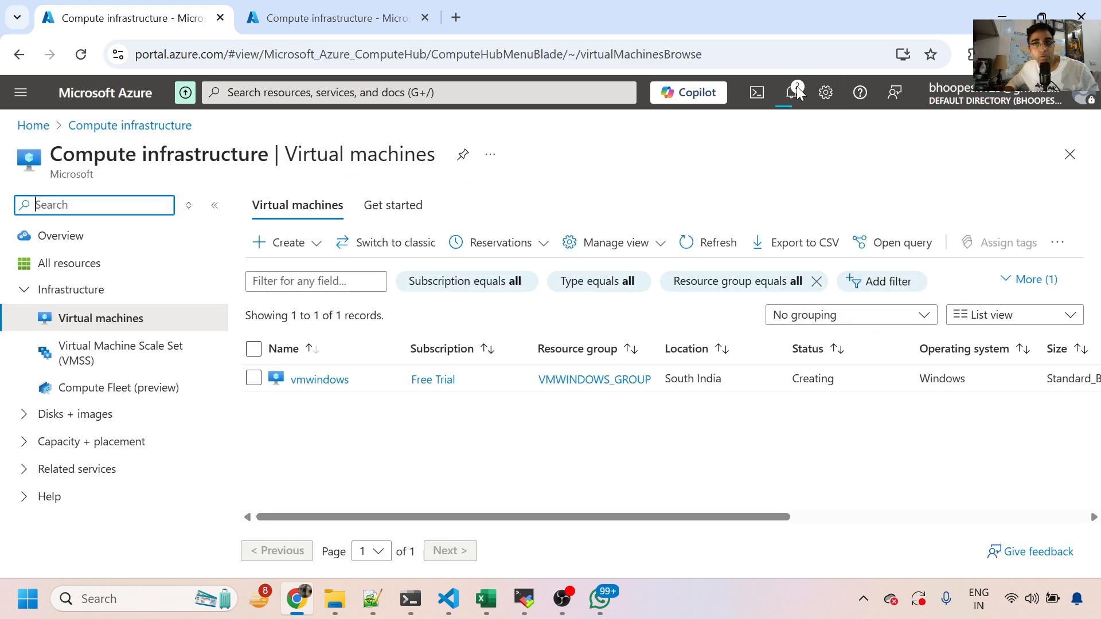
left_click(790, 93)
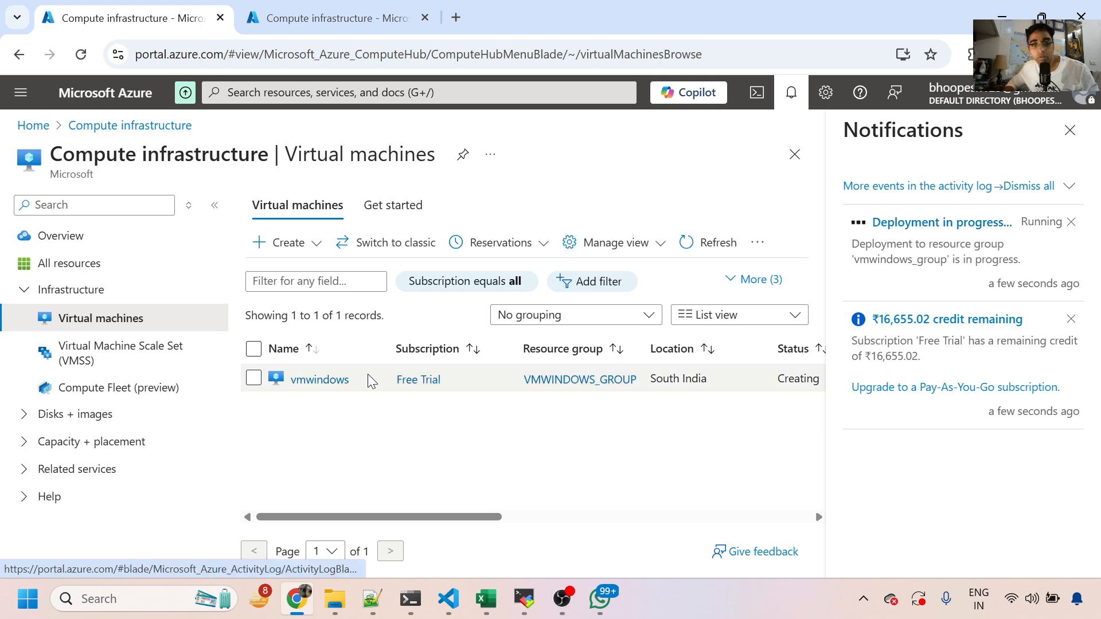
Open vmwindows, download the Native RDP file from its connection page, and go to the deployed resource
left_click(337, 382)
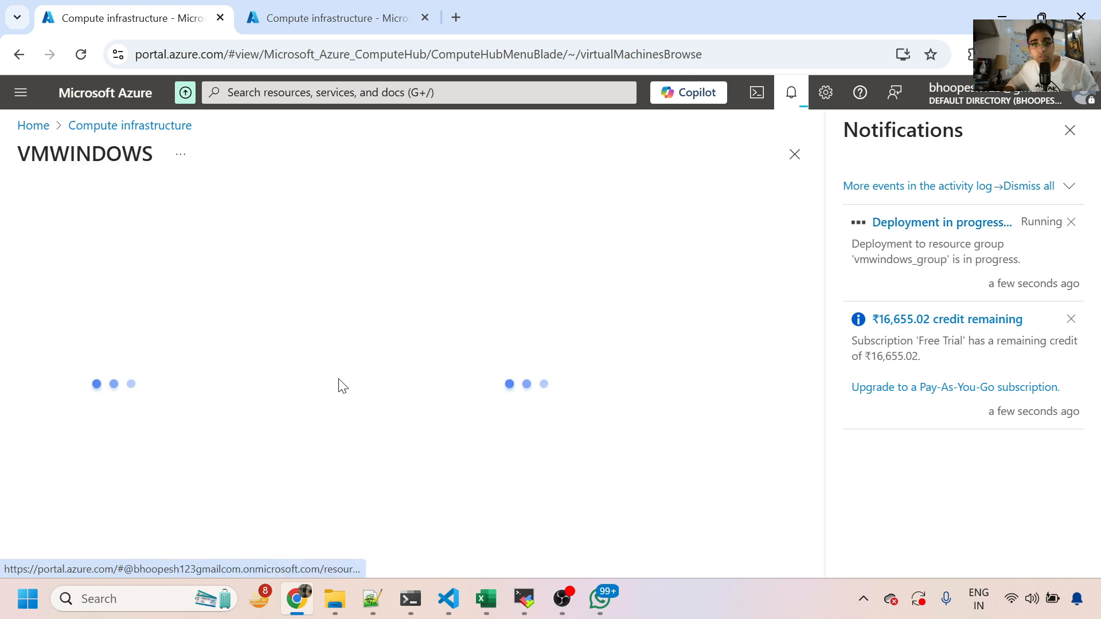
left_click(1068, 137)
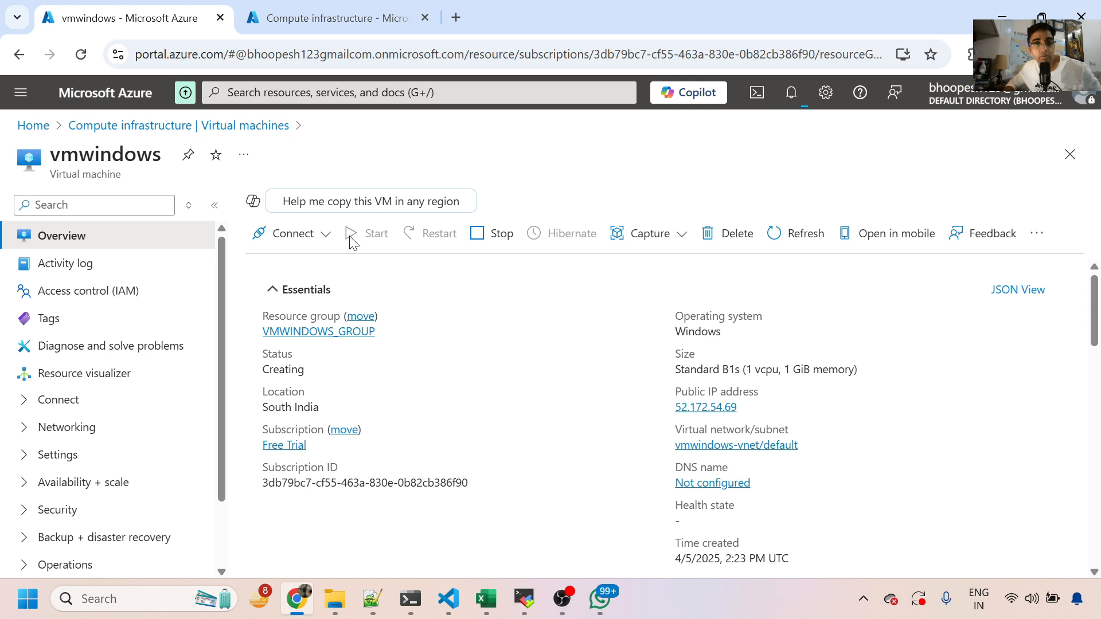
left_click(324, 244)
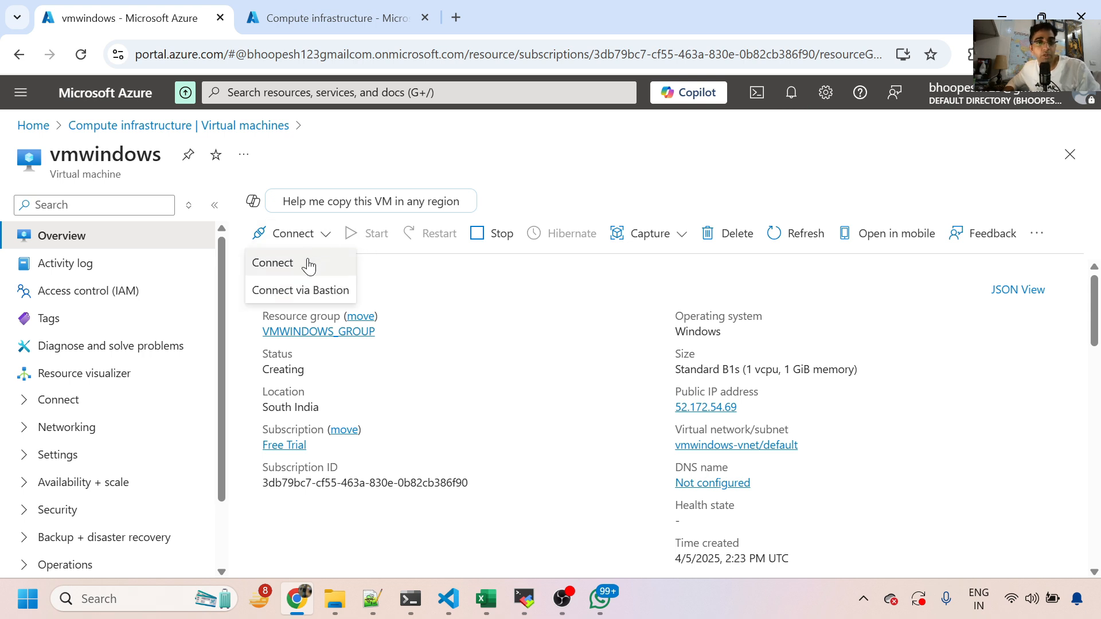
left_click(310, 261)
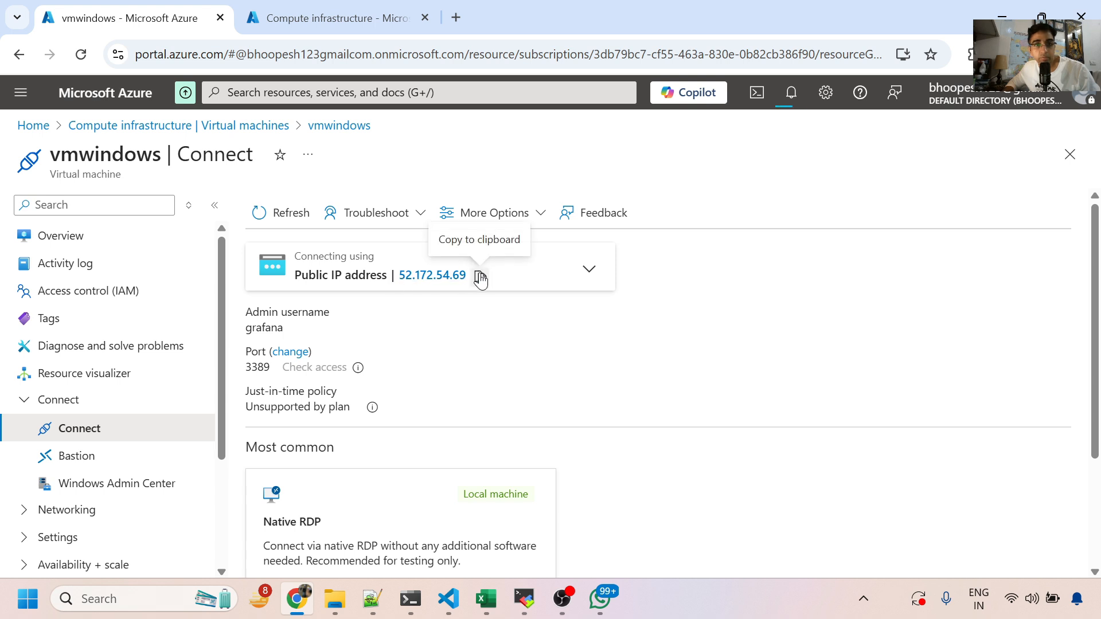
scroll(504, 367, "down", 3)
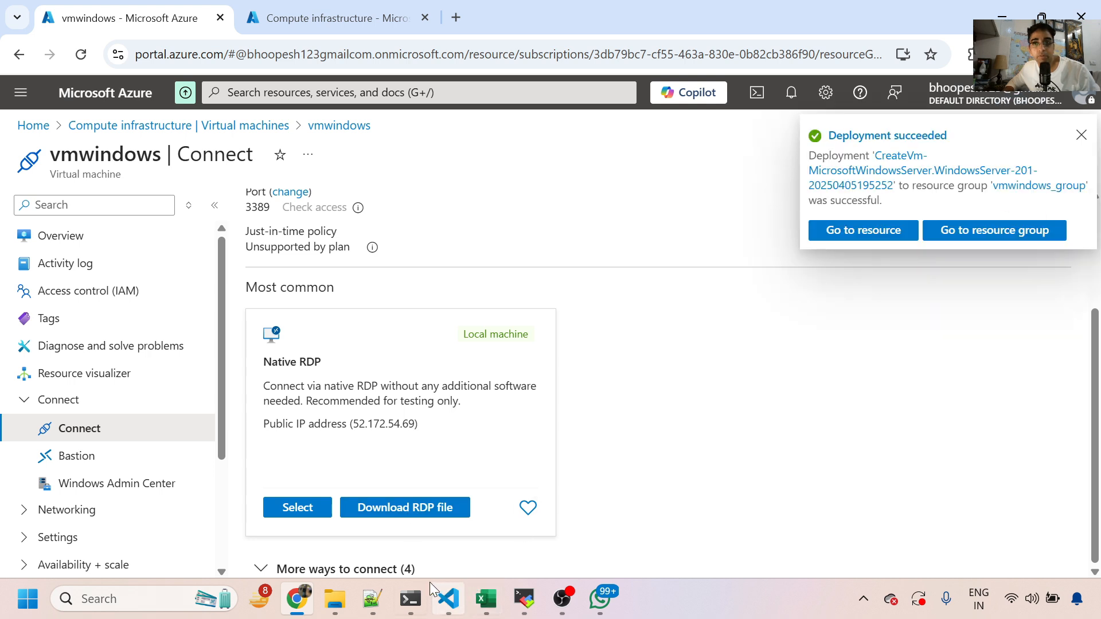
left_click(890, 234)
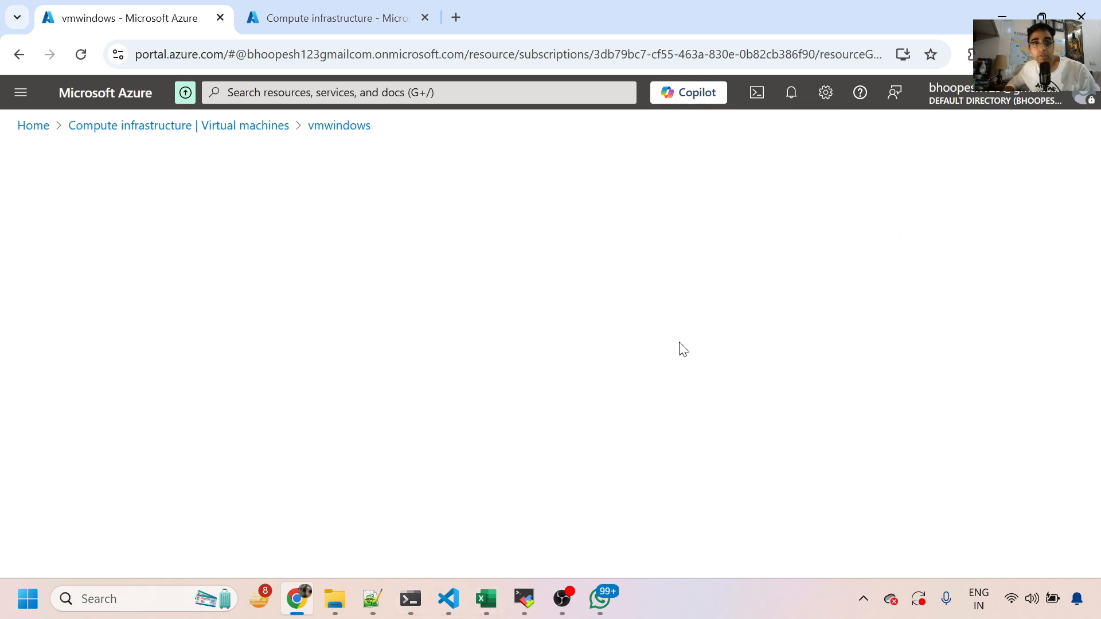
Switch to File Explorer, sort the Downloads folder by date modified, and launch the vmwindows (1) remote desktop connection, accepting the publisher prompt
left_click(326, 608)
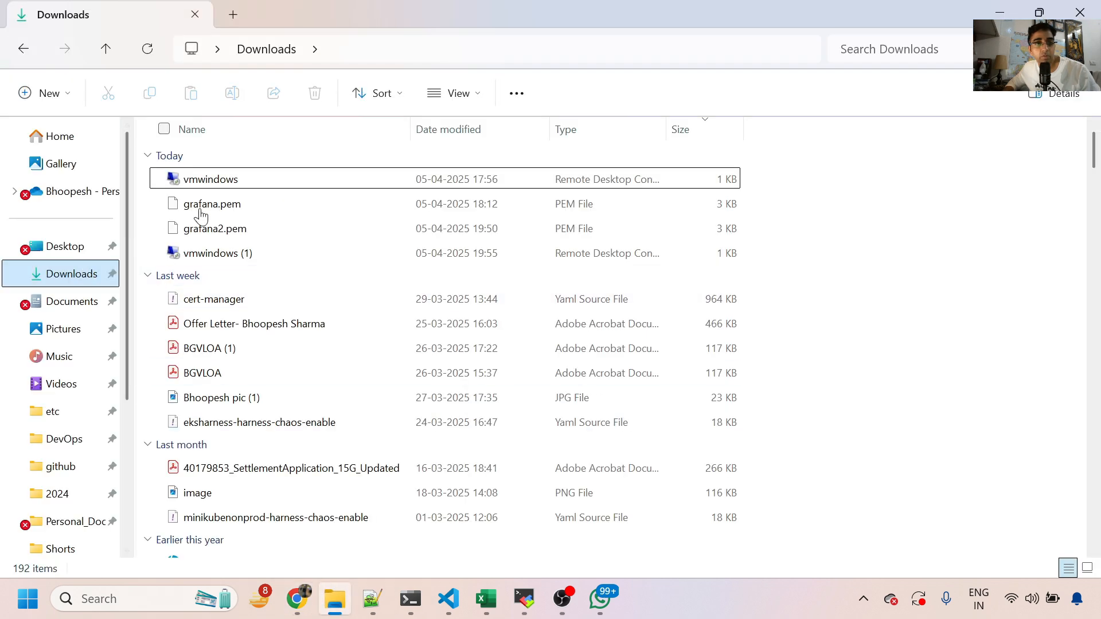
left_click(456, 124)
double_click(227, 180)
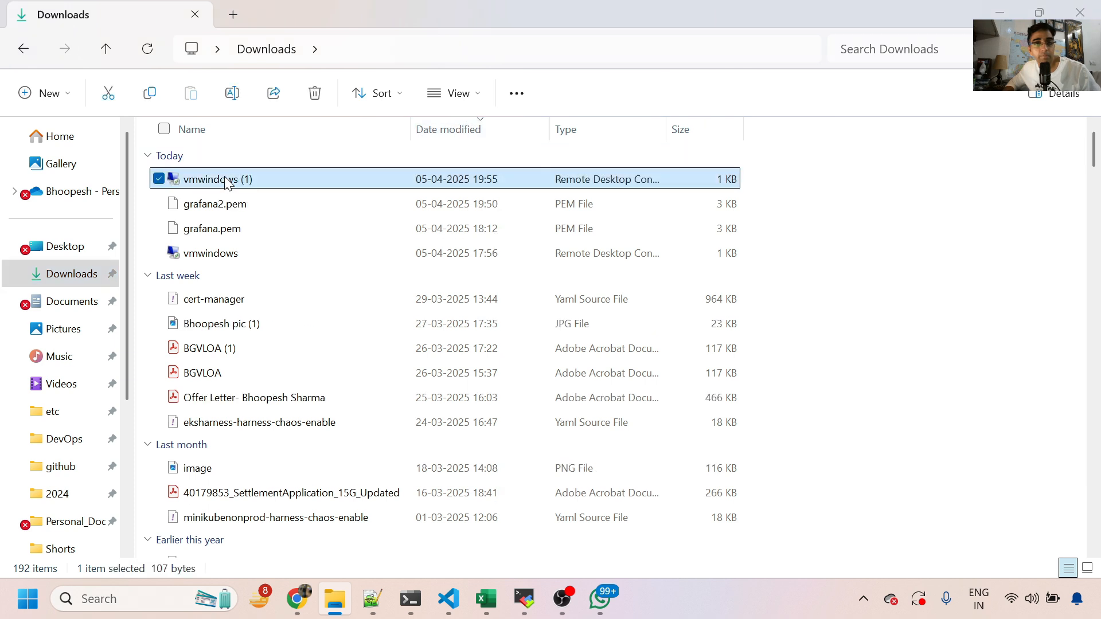
left_click(425, 361)
left_click(671, 391)
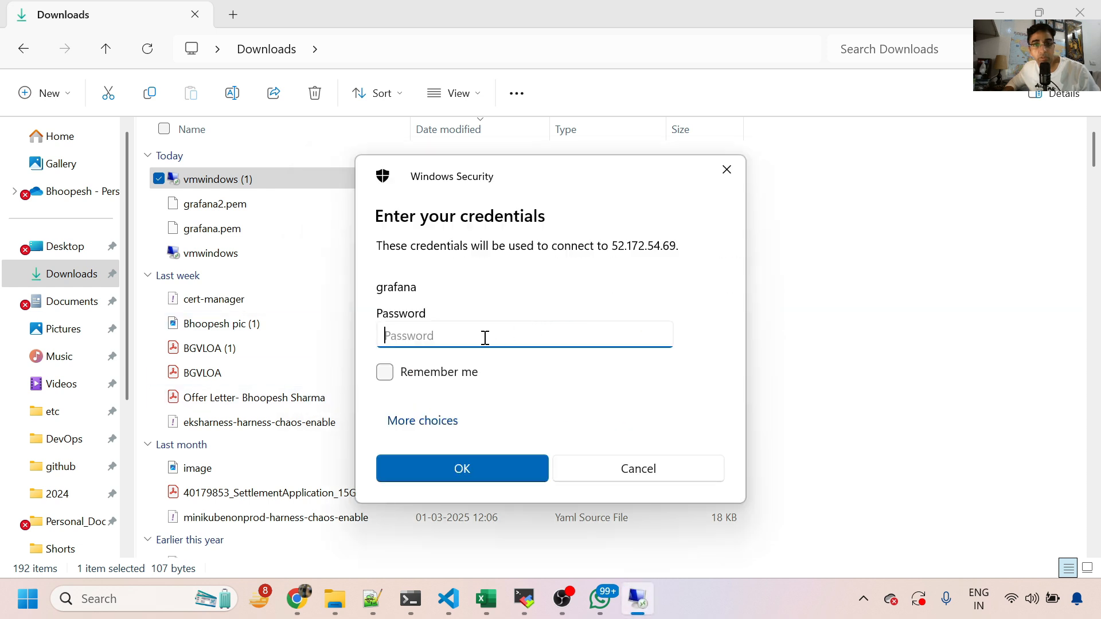
Enter the account password for the remote desktop session and connect despite the certificate errors
type("••")
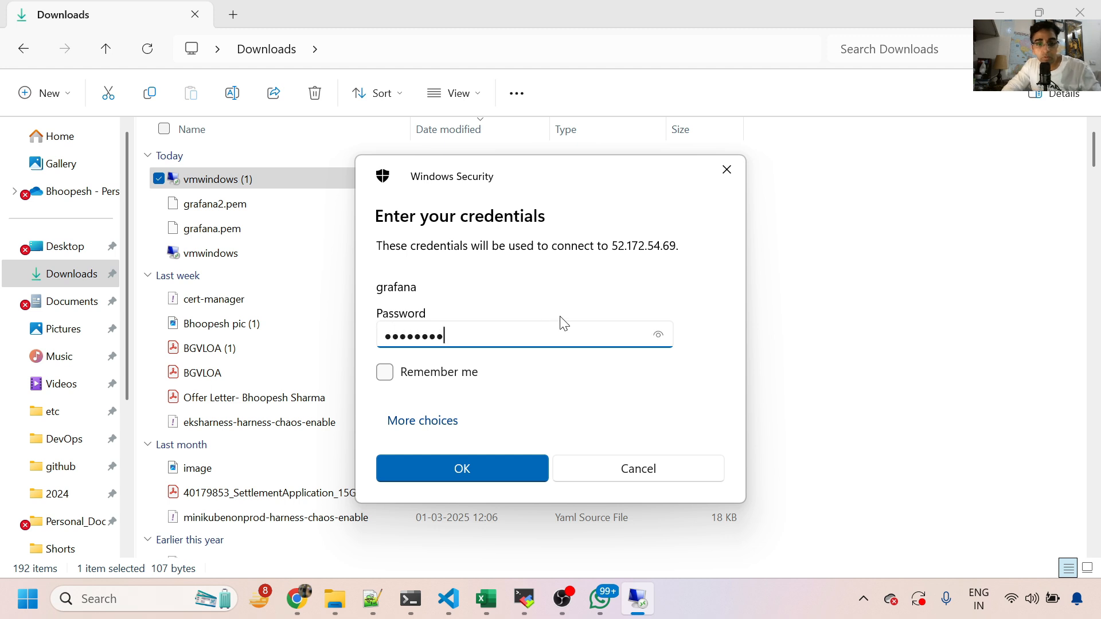
type("•••••••••••")
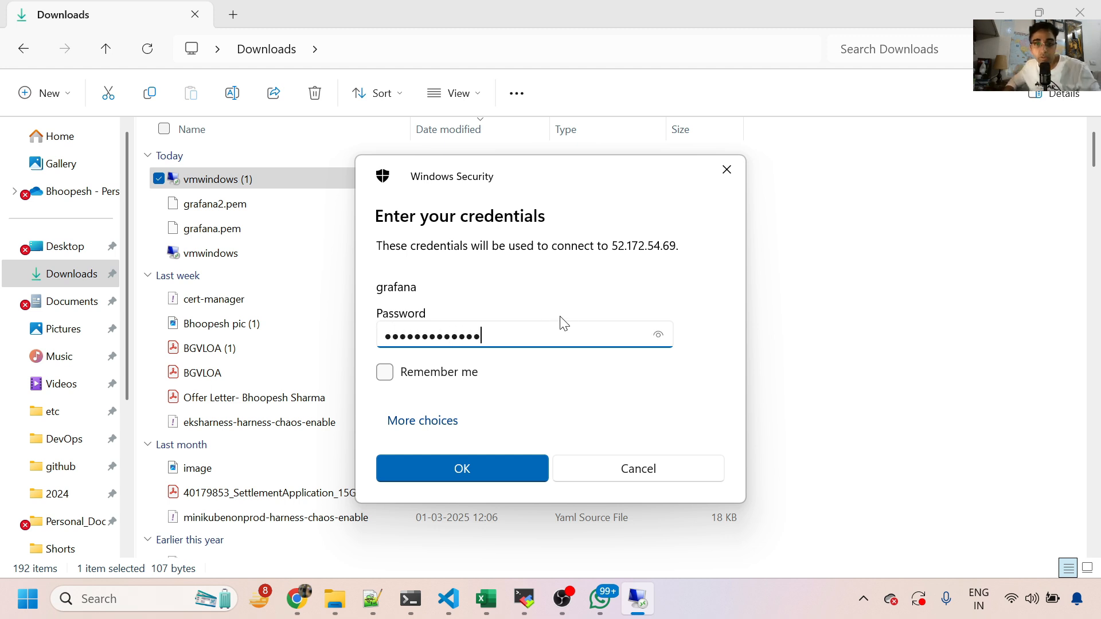
left_click(462, 469)
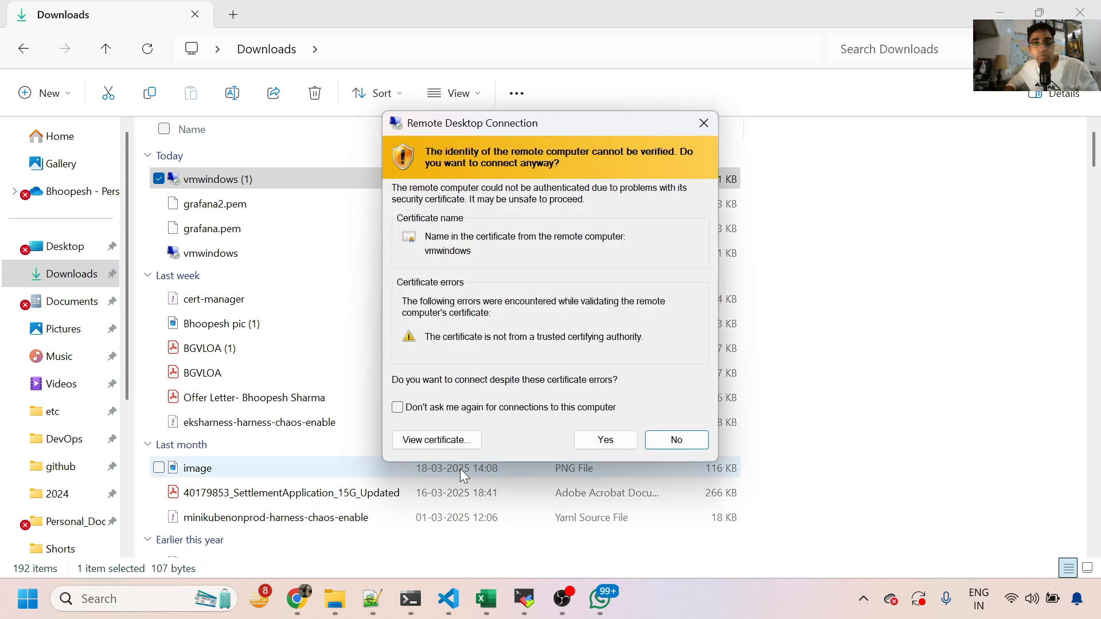
left_click(616, 446)
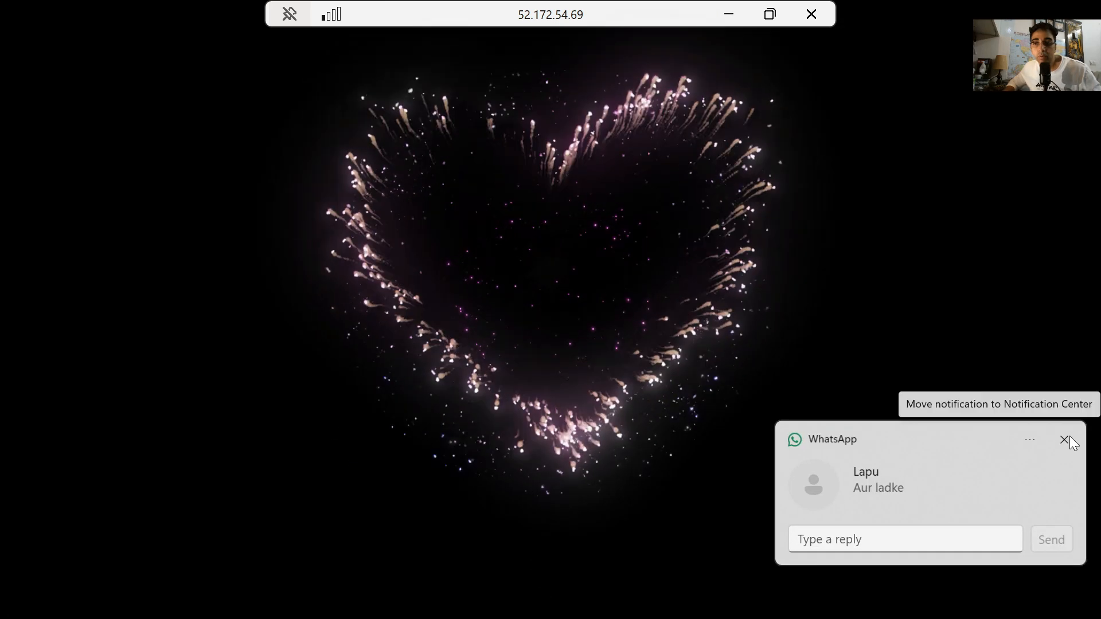
Minimize the remote session, dismiss the message notifications, switch back to Chrome and reload the vmwindows page
left_click(1065, 438)
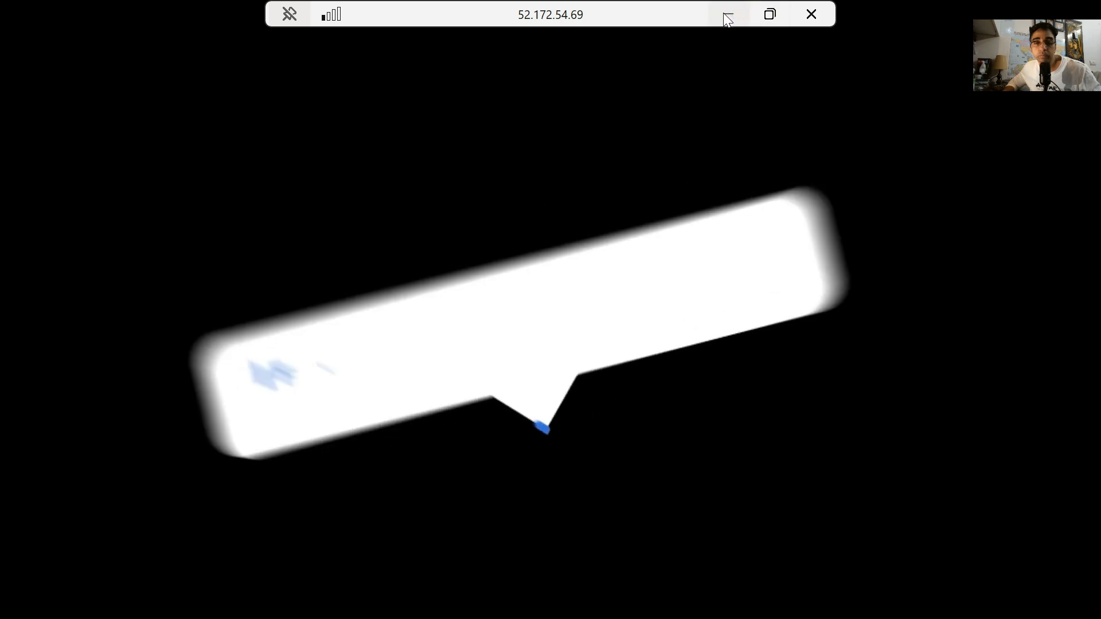
left_click(726, 13)
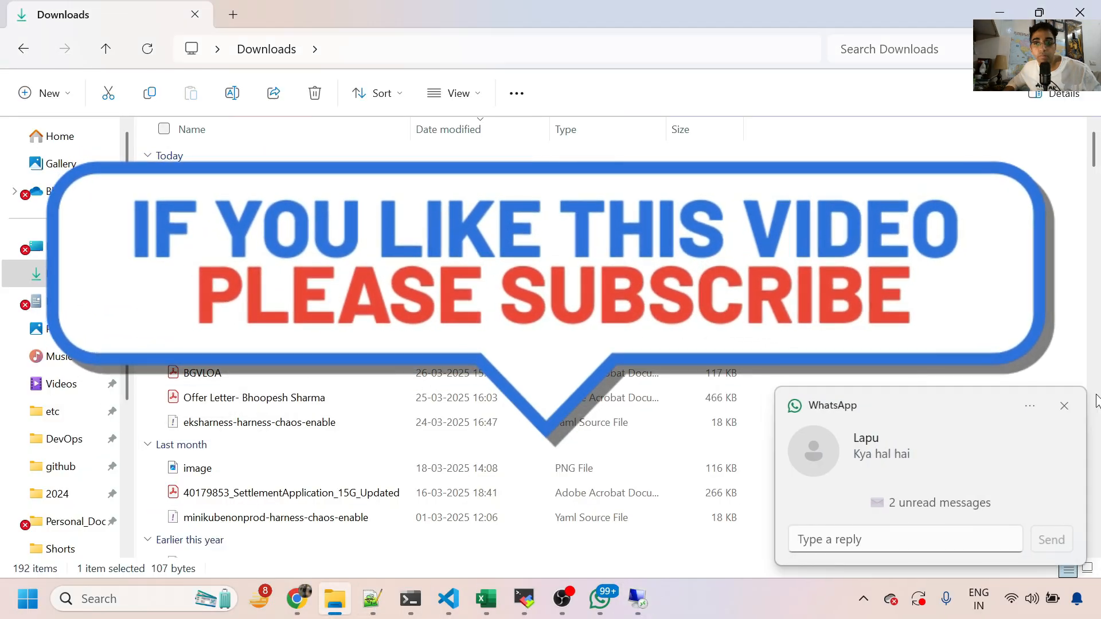
left_click(1063, 407)
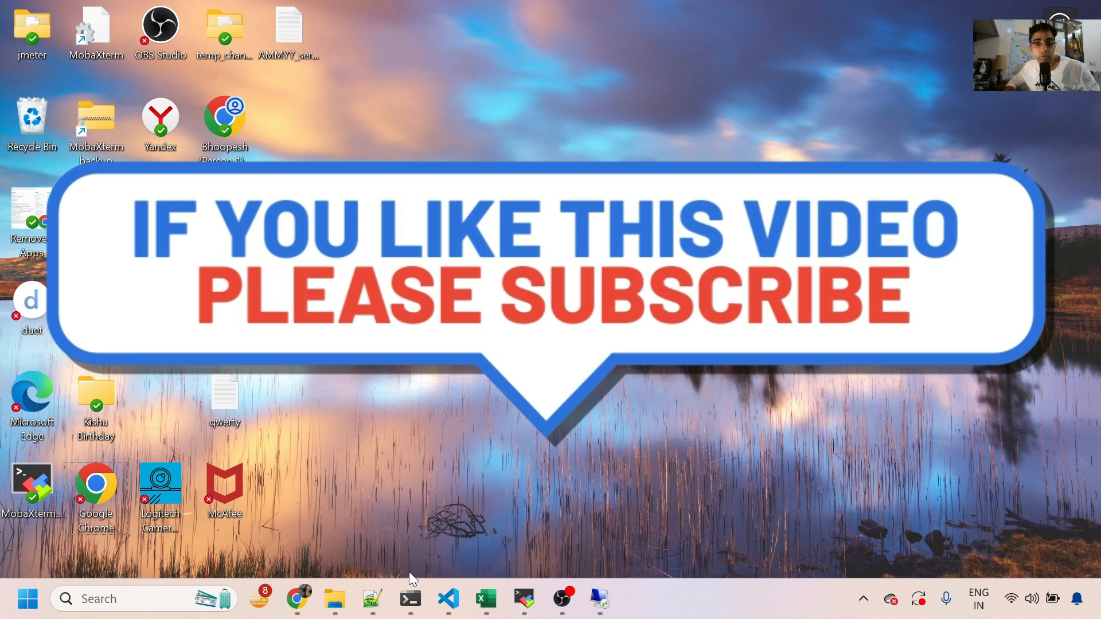
mouse_move(287, 610)
left_click(297, 553)
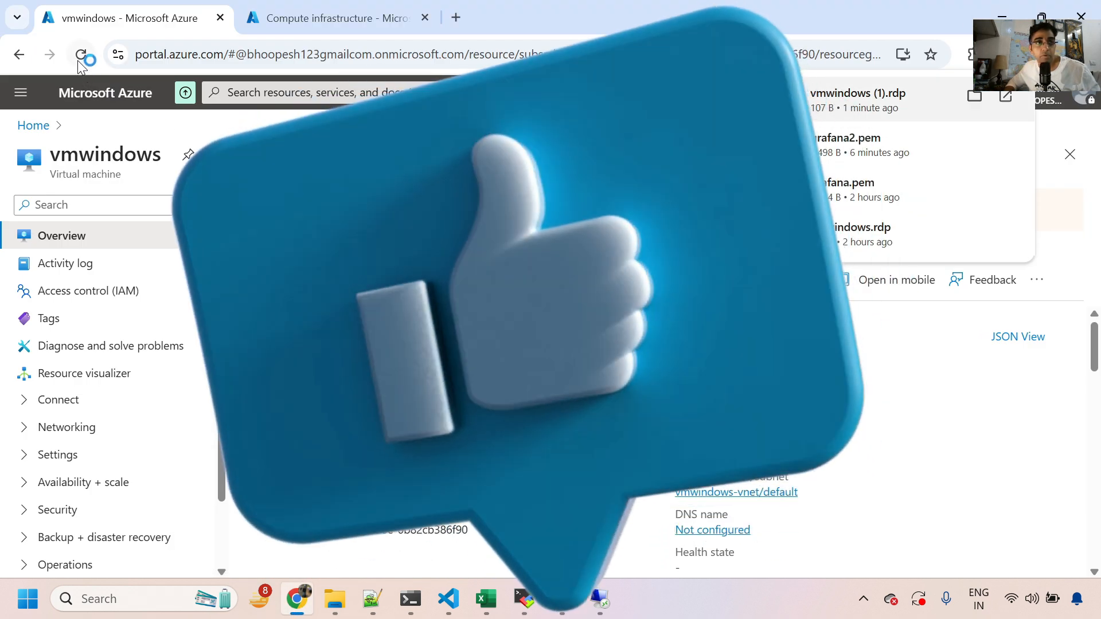
left_click(79, 56)
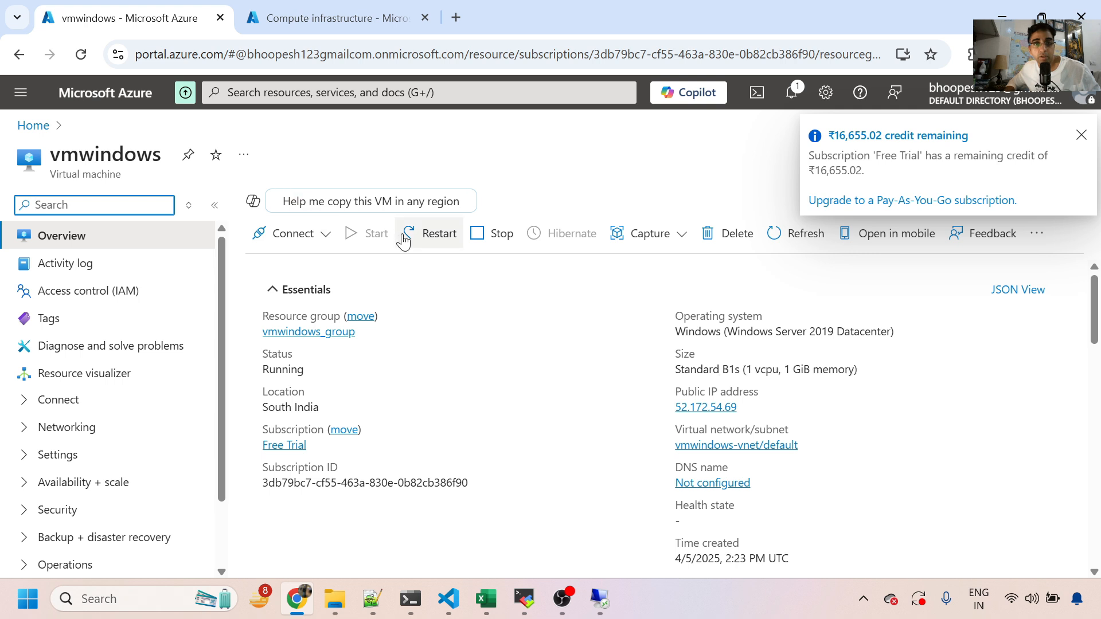
Stop the vmwindows virtual machine, dismiss the message pop-up, and open the portal notifications to follow the operation
left_click(475, 235)
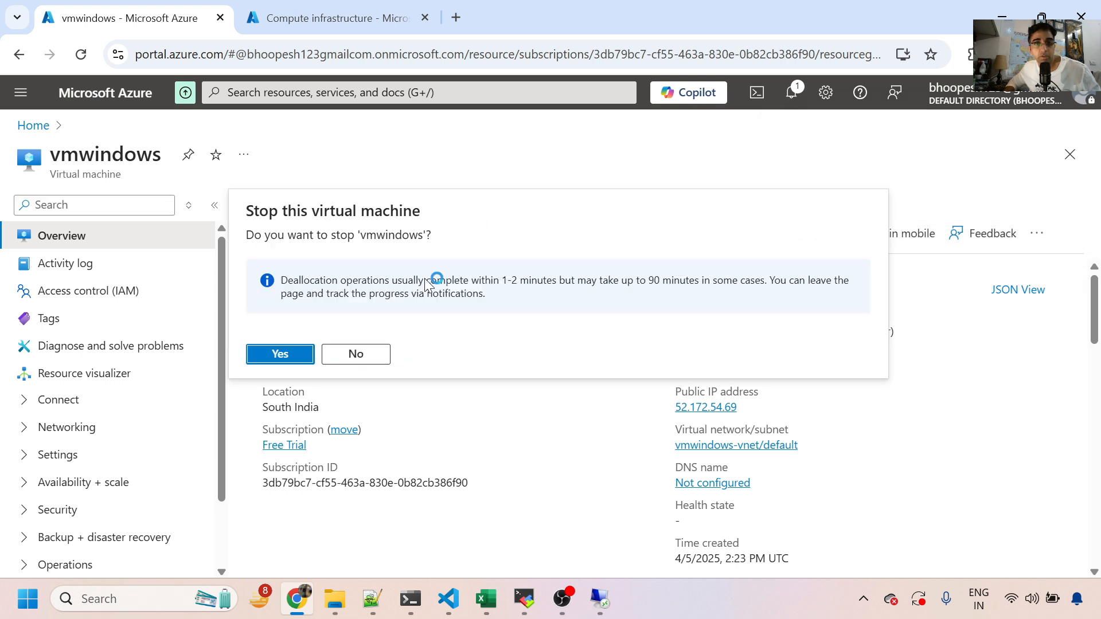
left_click(280, 353)
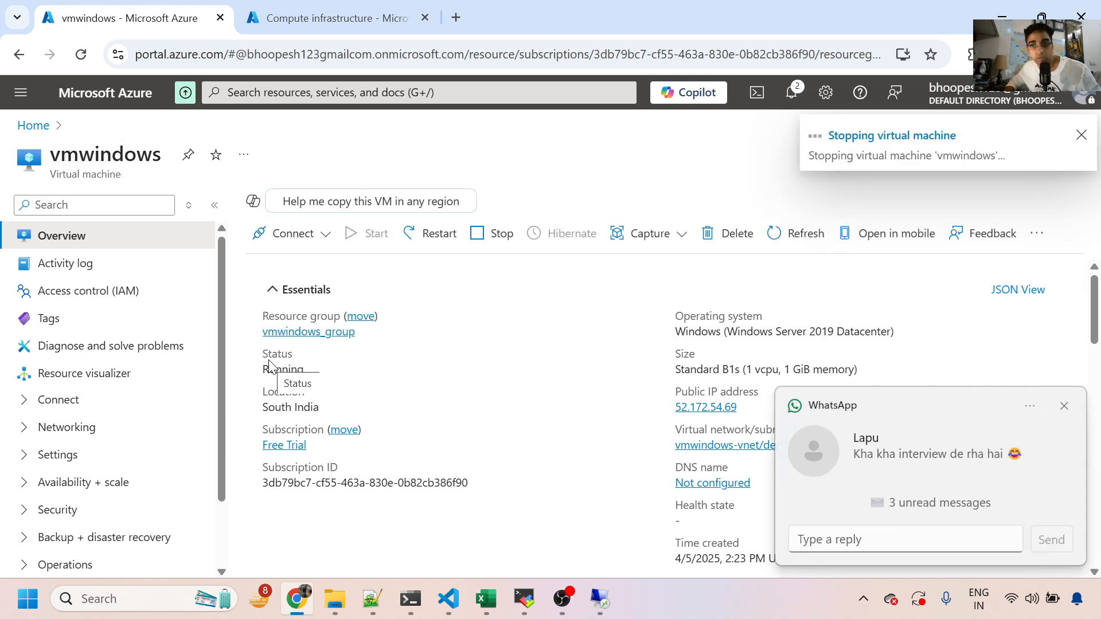
left_click(1063, 406)
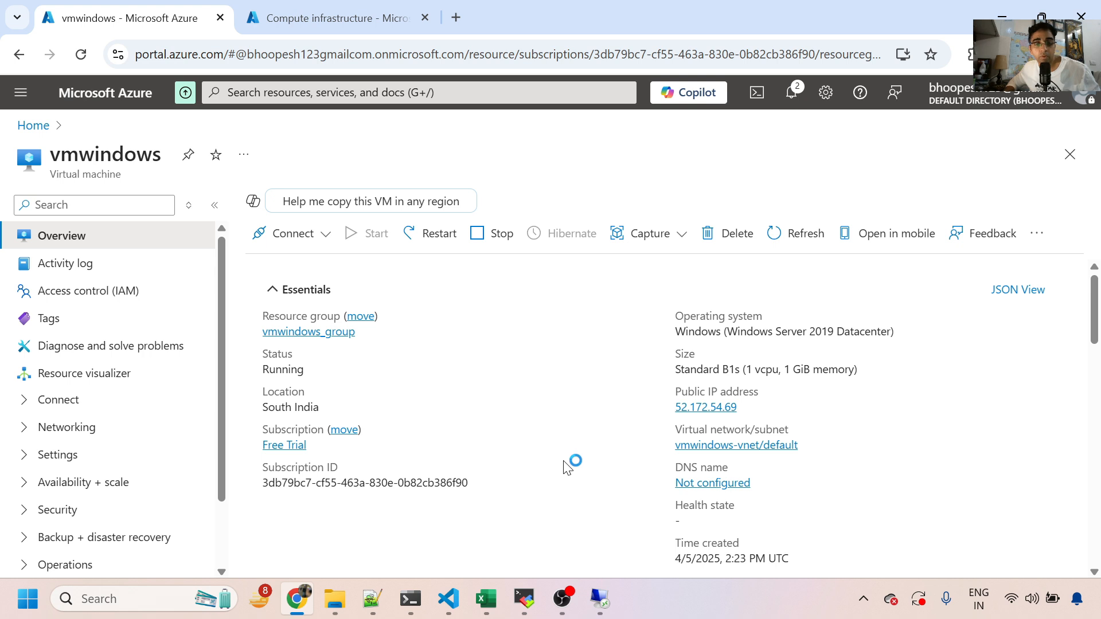
key("super+d")
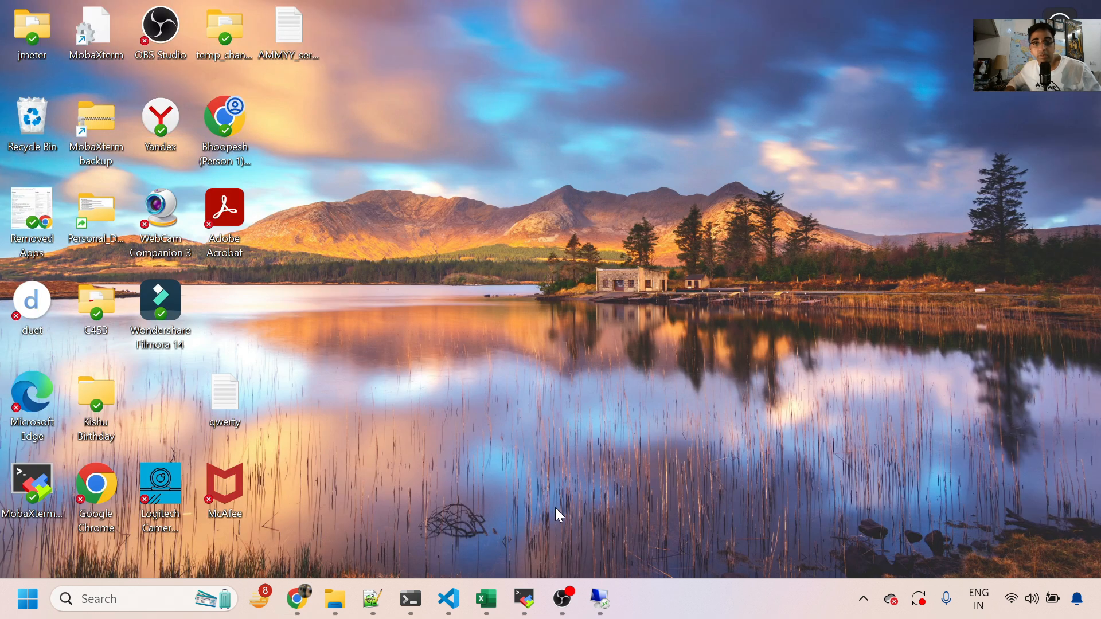
left_click(305, 559)
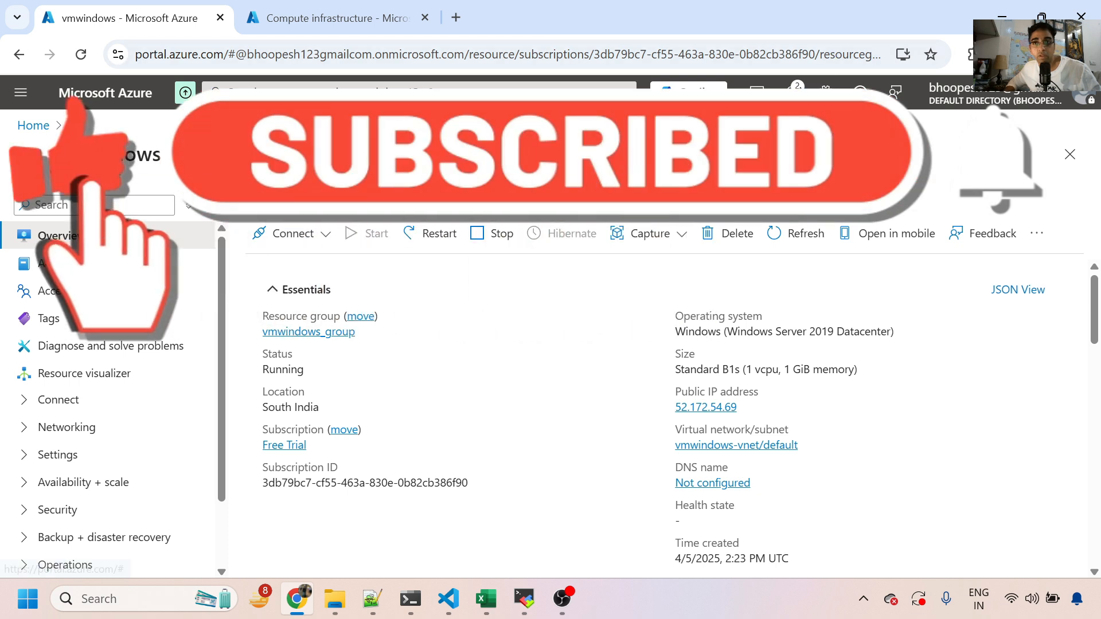
left_click(793, 92)
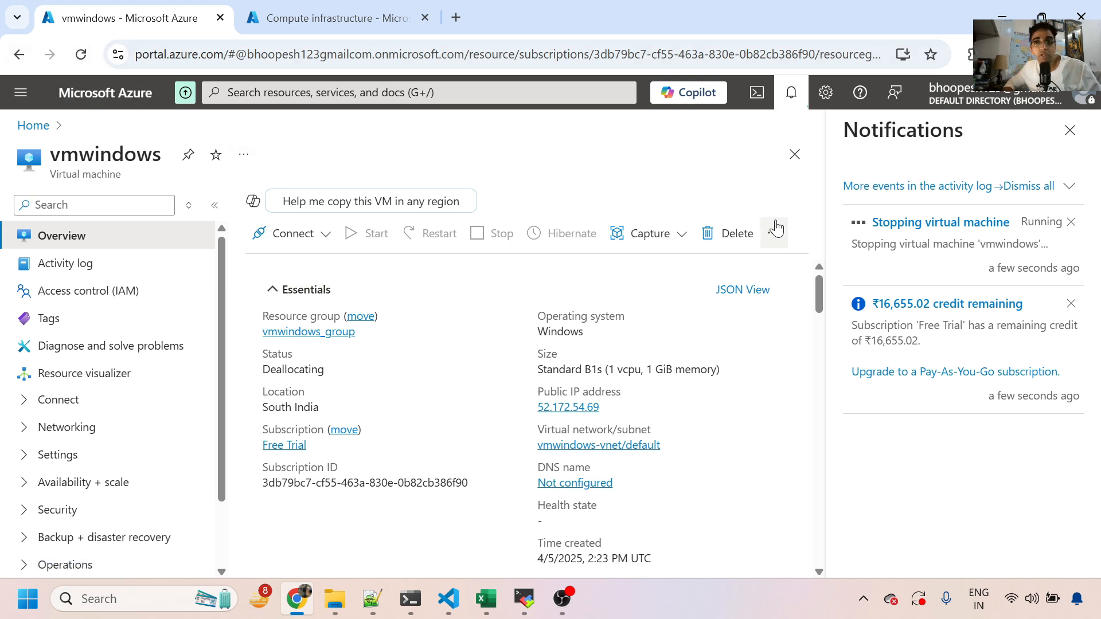
Delete the vmwindows virtual machine together with its OS disk, acknowledging the deletion, and close the notifications
left_click(735, 233)
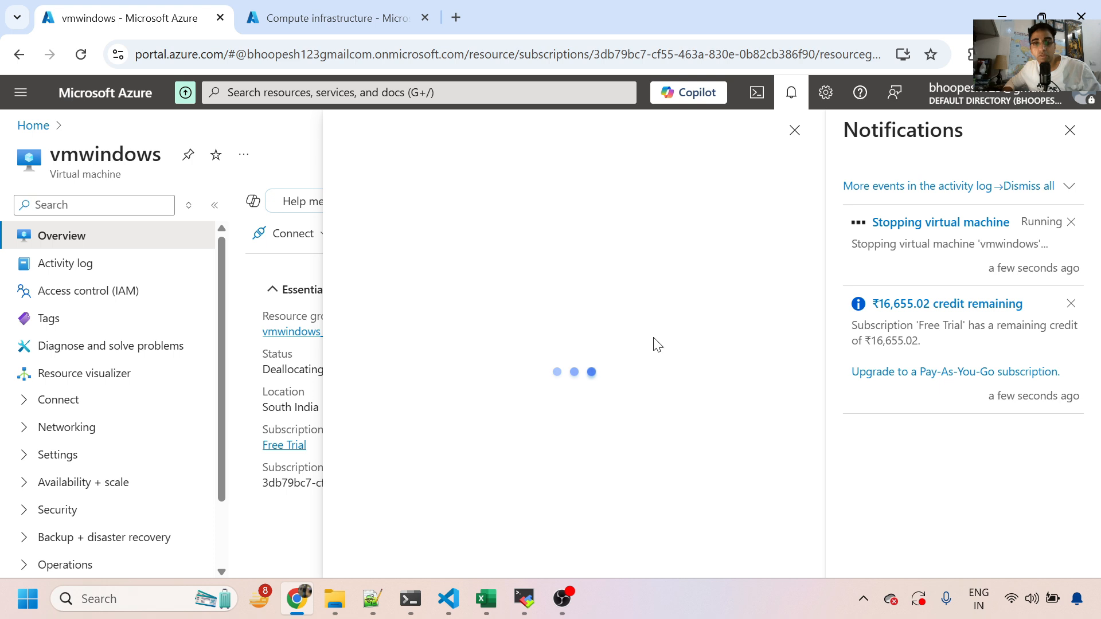
left_click(136, 523)
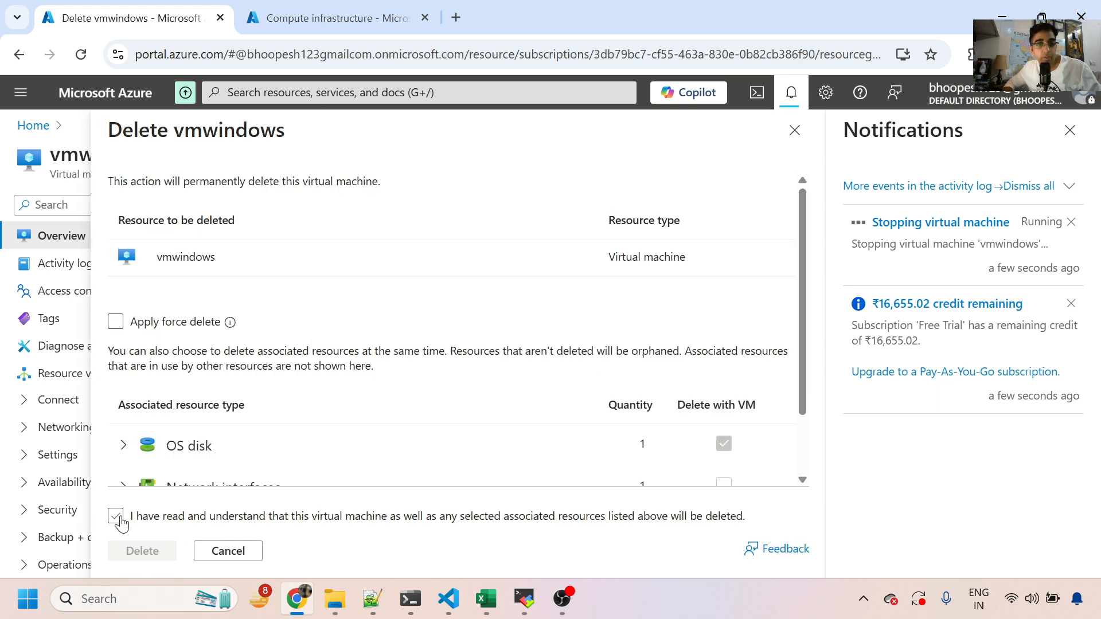
left_click(137, 551)
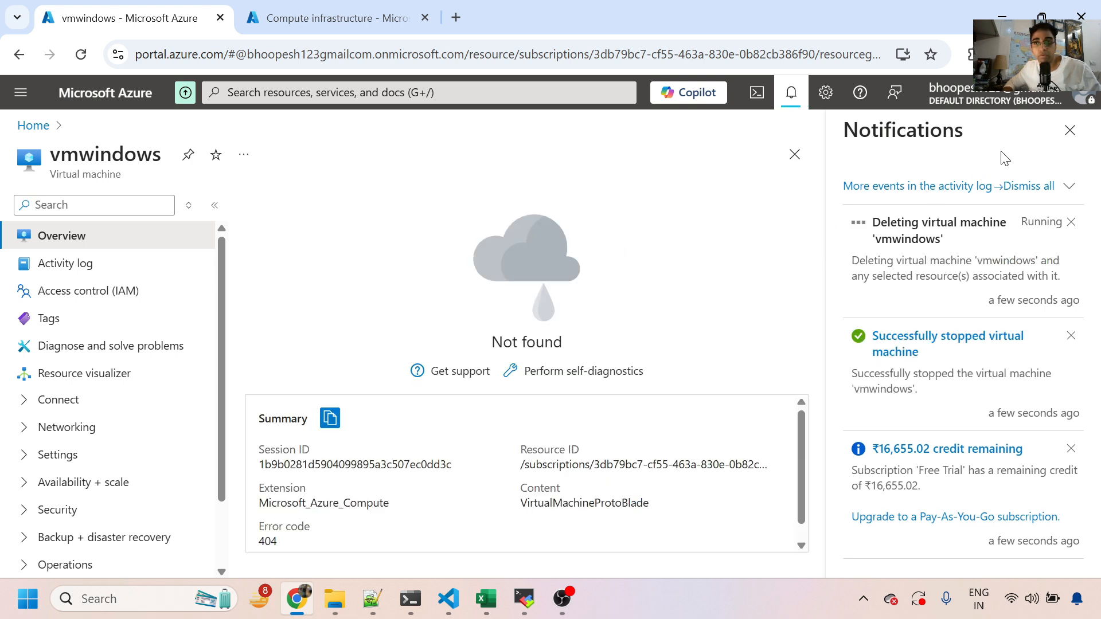
left_click(1070, 130)
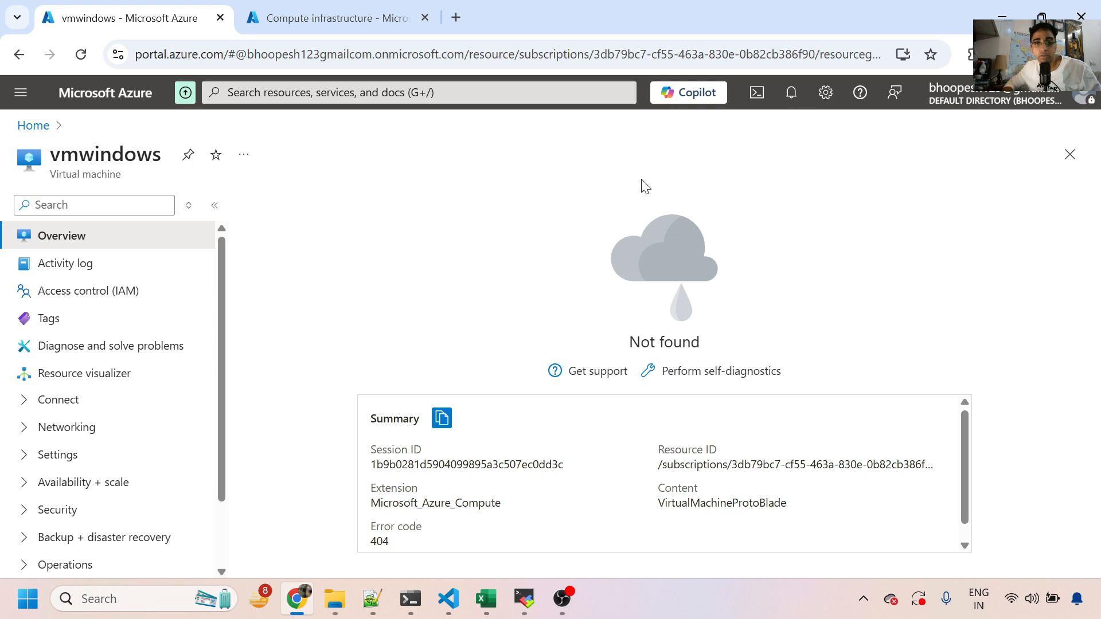
Return to the Azure home page, view the Virtual machines summary card, and show the Windows desktop
left_click(39, 124)
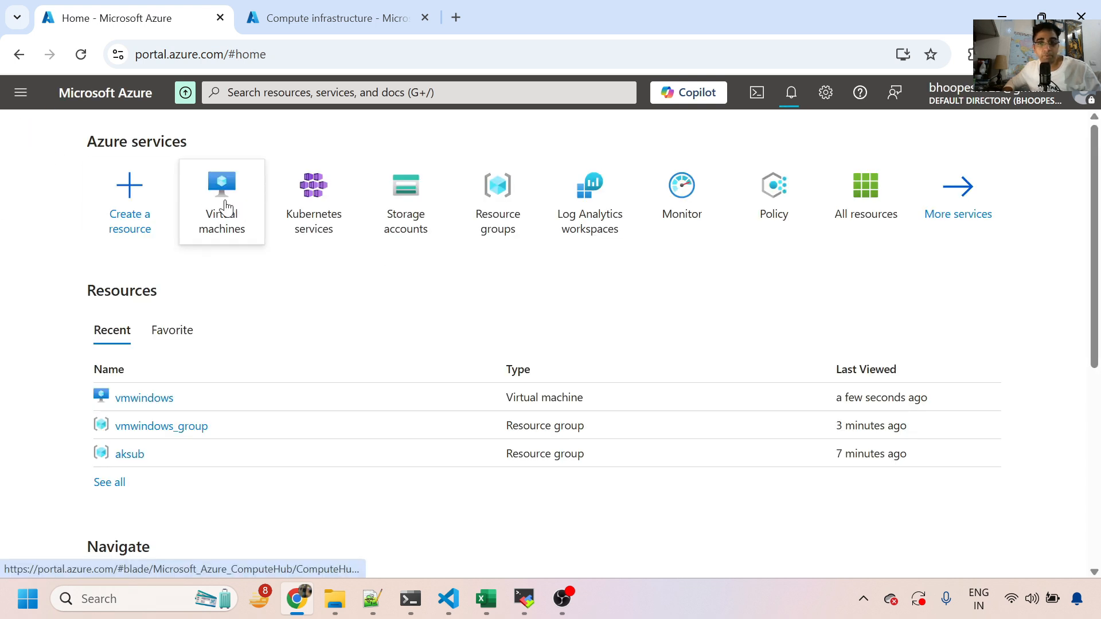
mouse_move(225, 208)
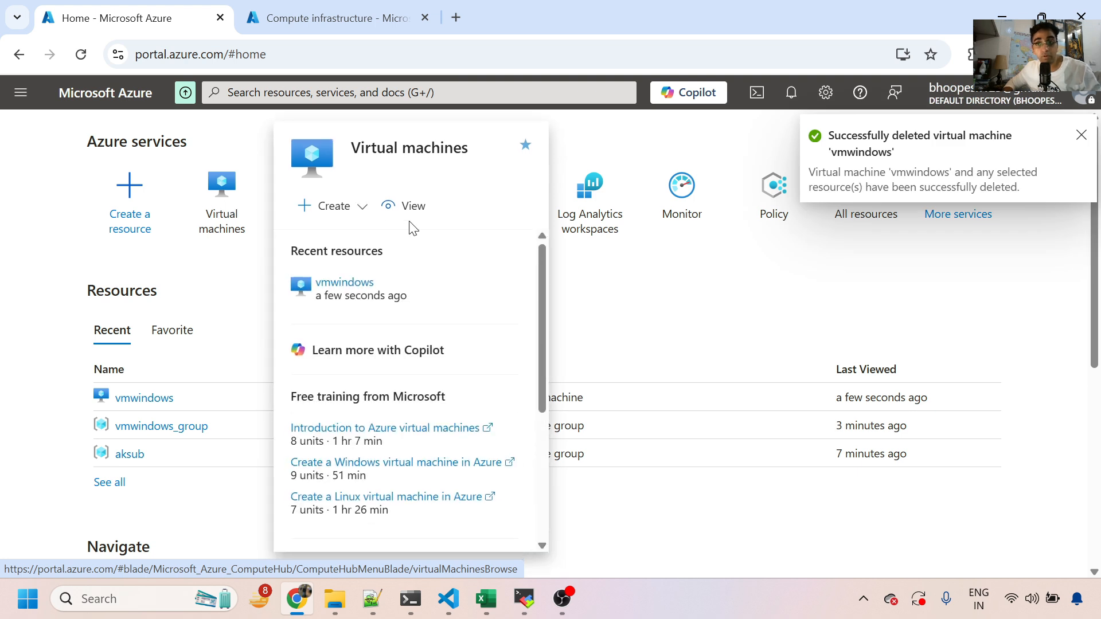
key("super+d")
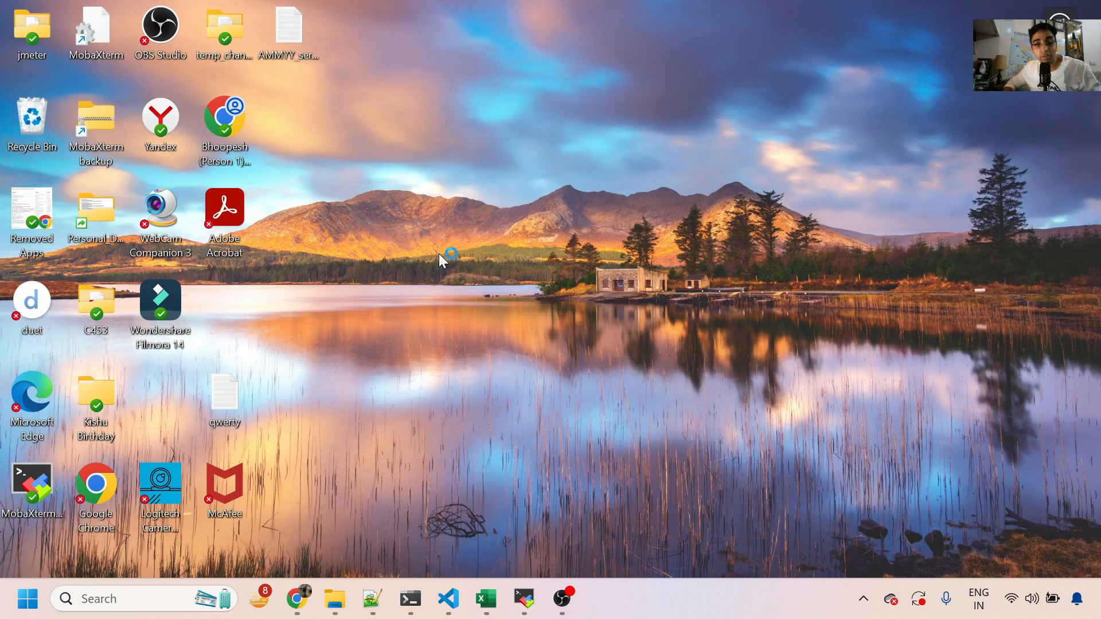